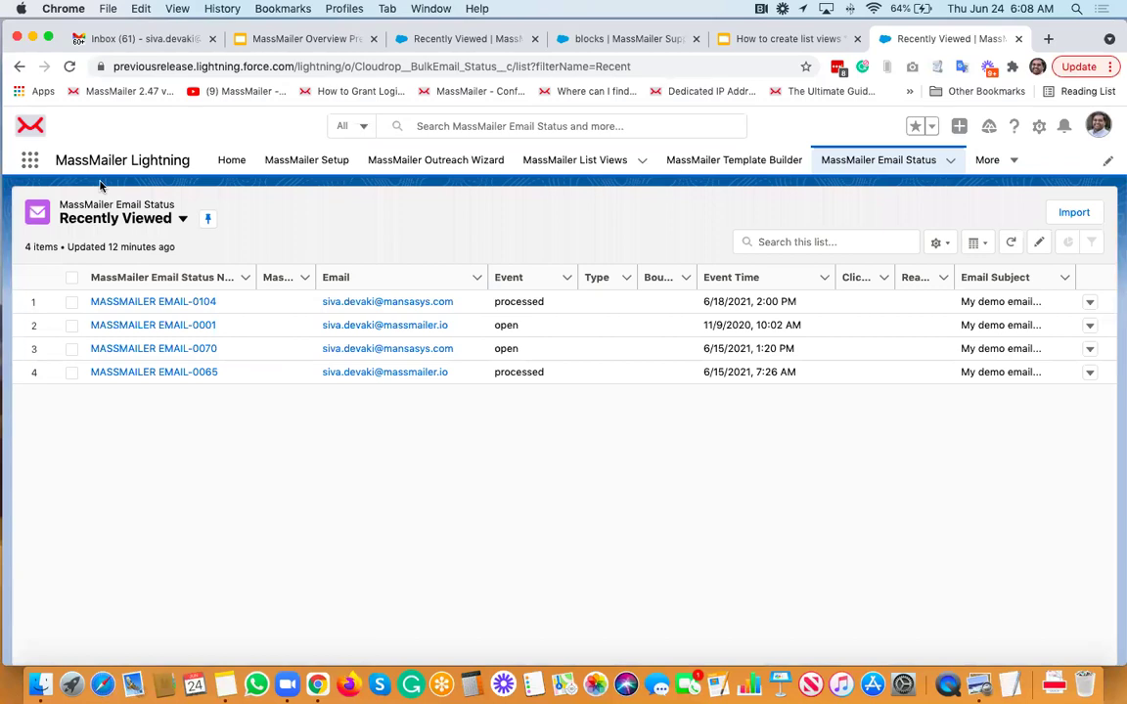
Look at the All list view of MassMailer Email Status and its list view controls, and return to Recently Viewed
{"action": "left_click", "coordinate": [861, 160]}
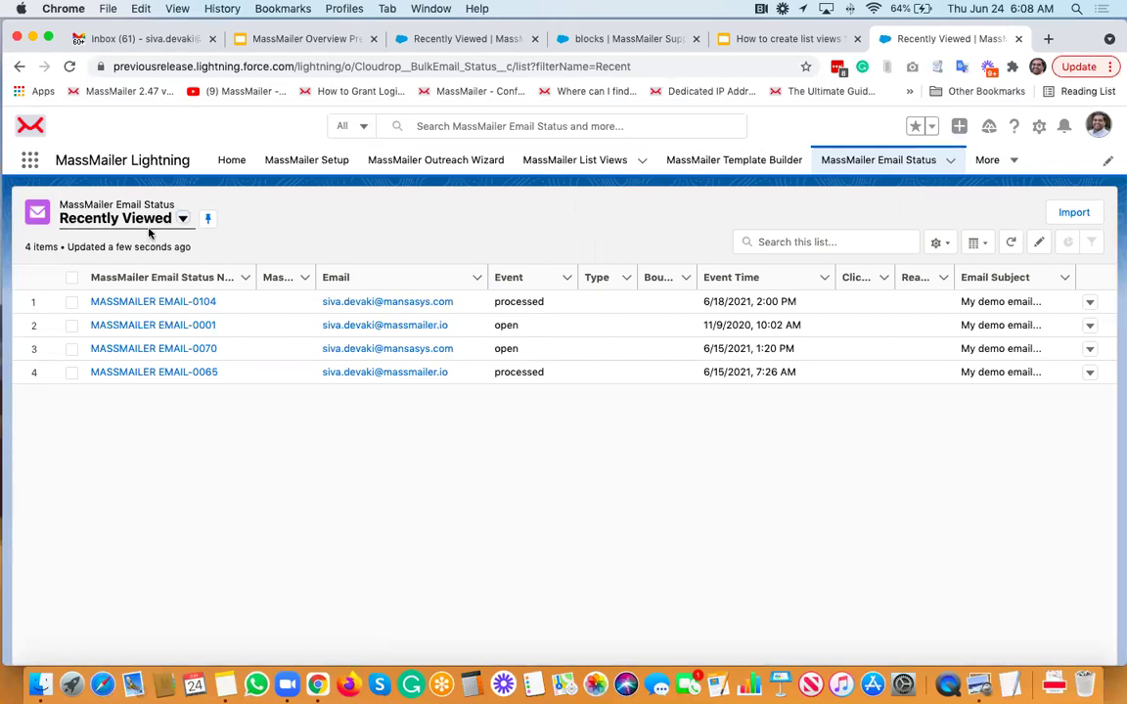
{"action": "left_click", "coordinate": [182, 219]}
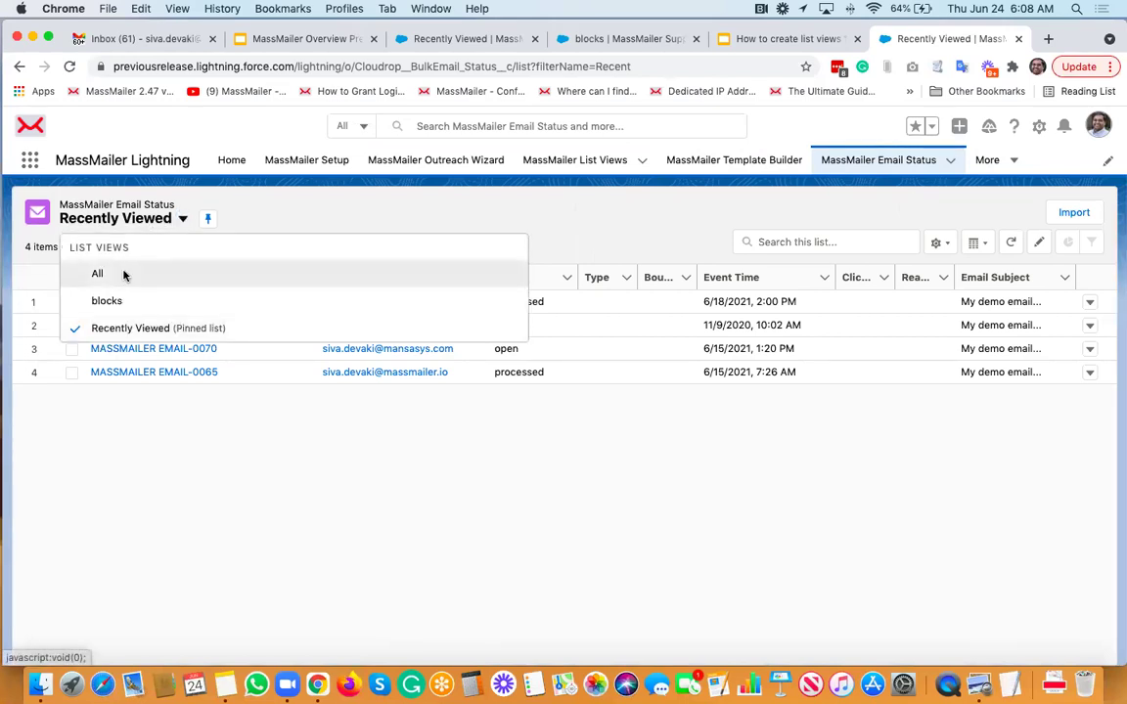
{"action": "left_click", "coordinate": [98, 274]}
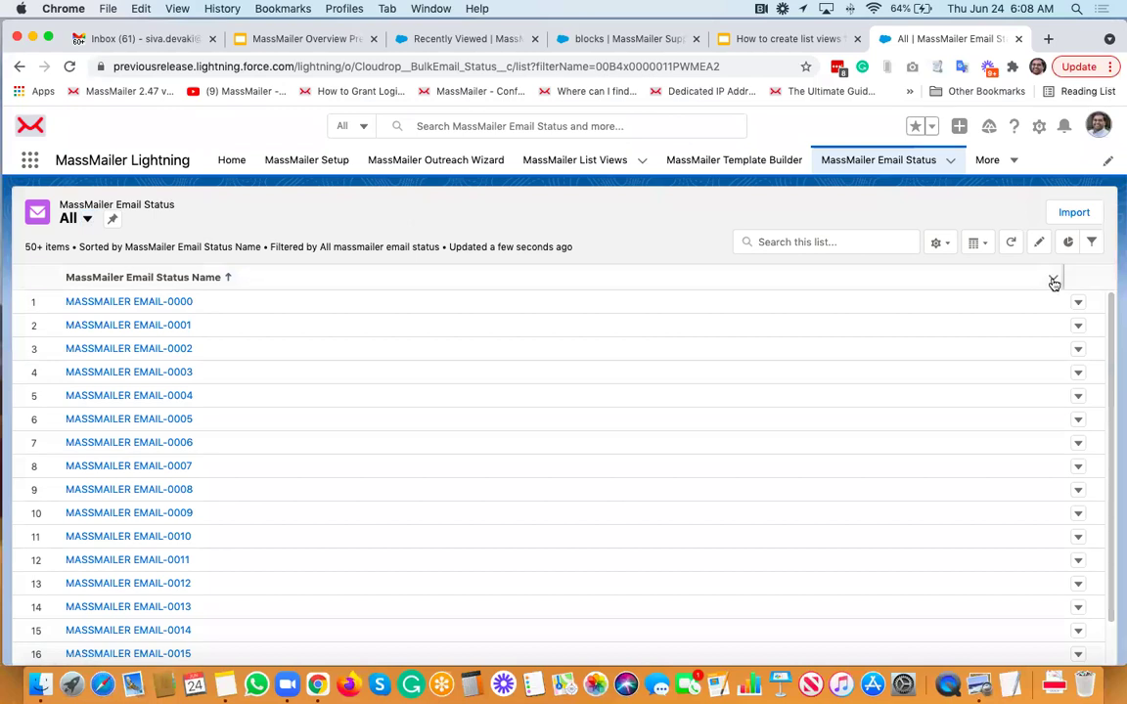
{"action": "left_click", "coordinate": [939, 243]}
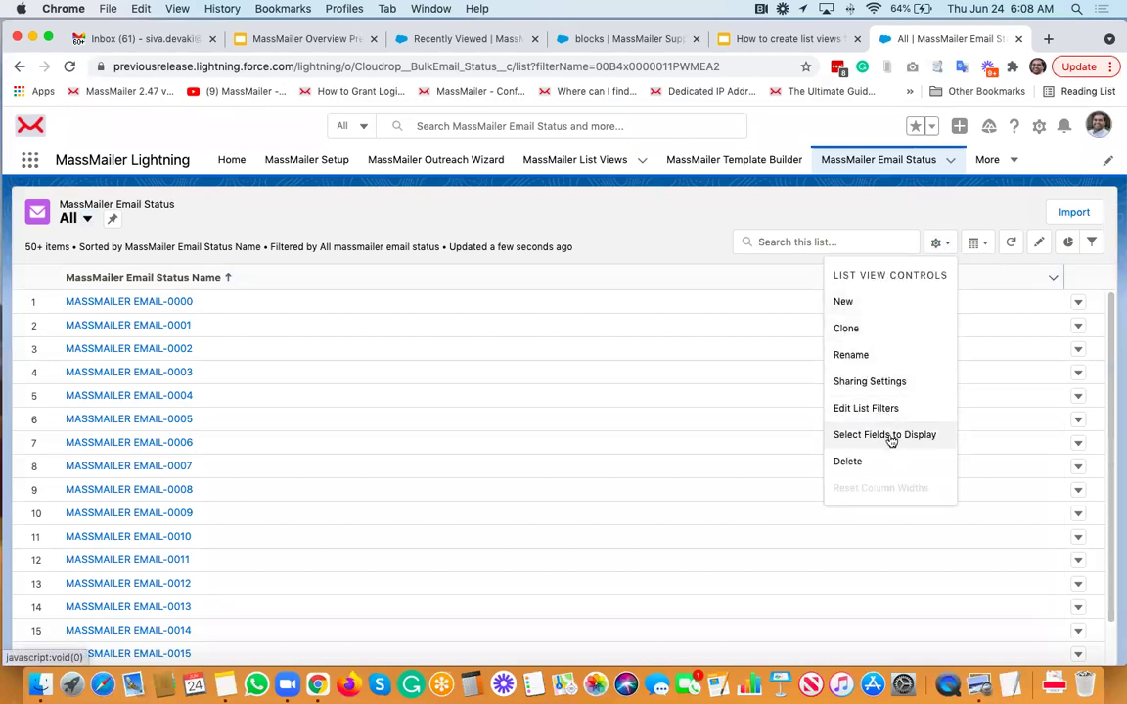
{"action": "left_click", "coordinate": [824, 218]}
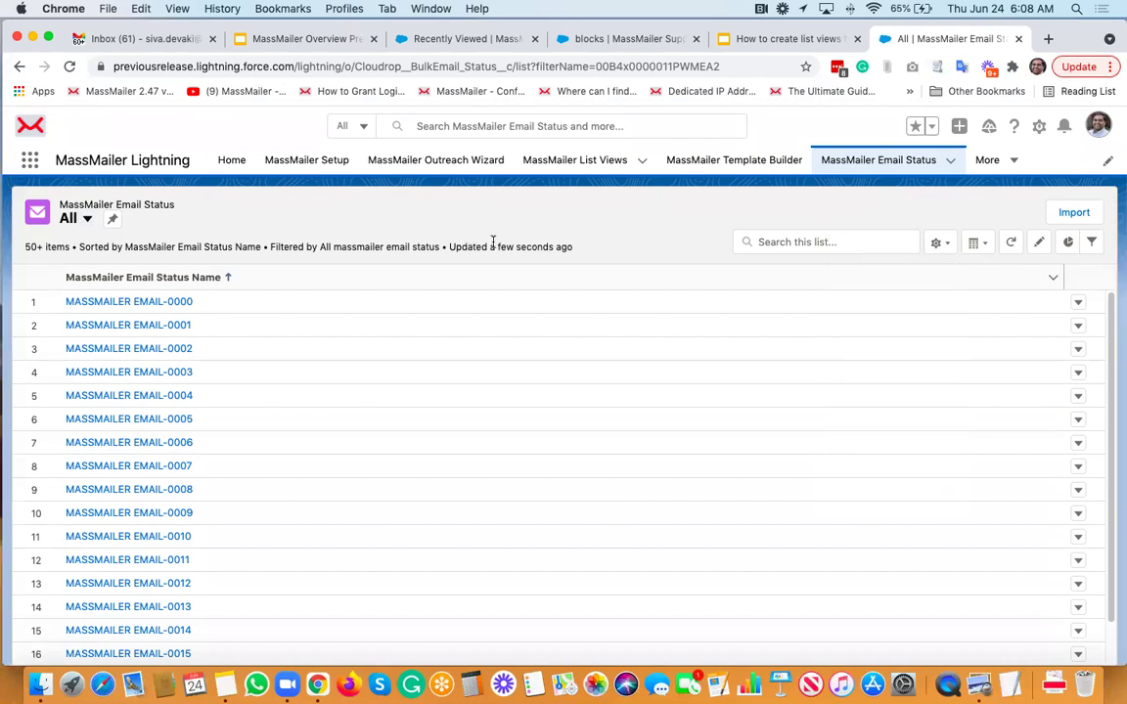
{"action": "left_click", "coordinate": [895, 161]}
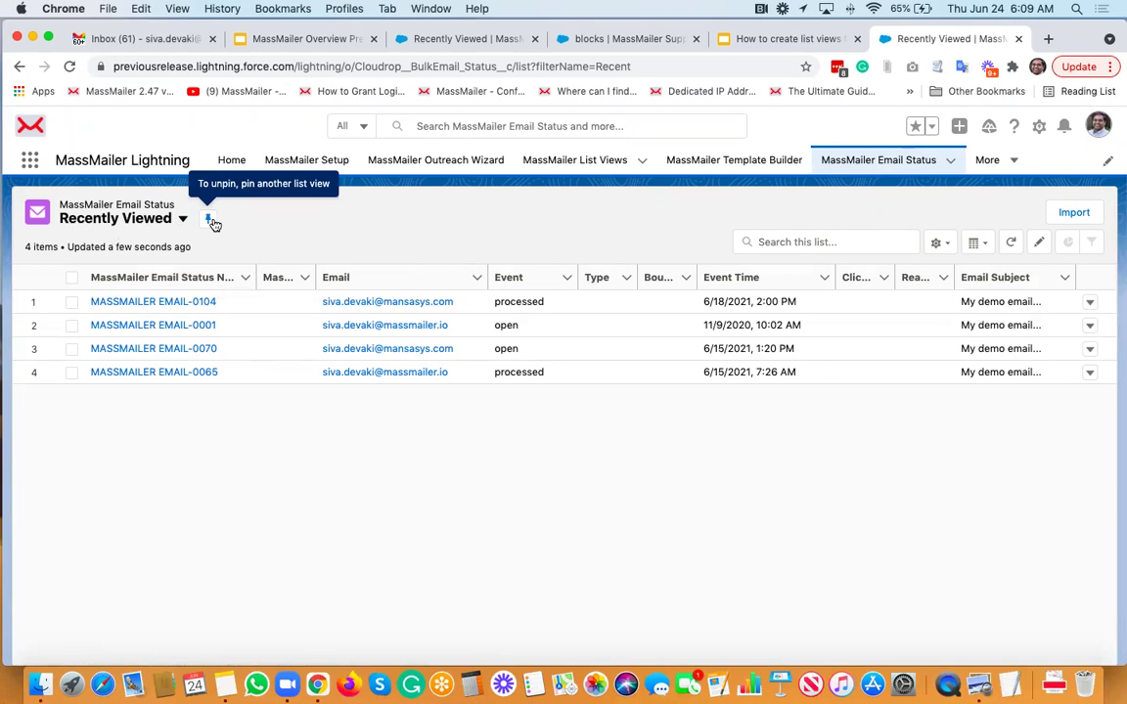
Create a new list view named "All records" with API name All_records that all users can see
{"action": "left_click", "coordinate": [944, 245]}
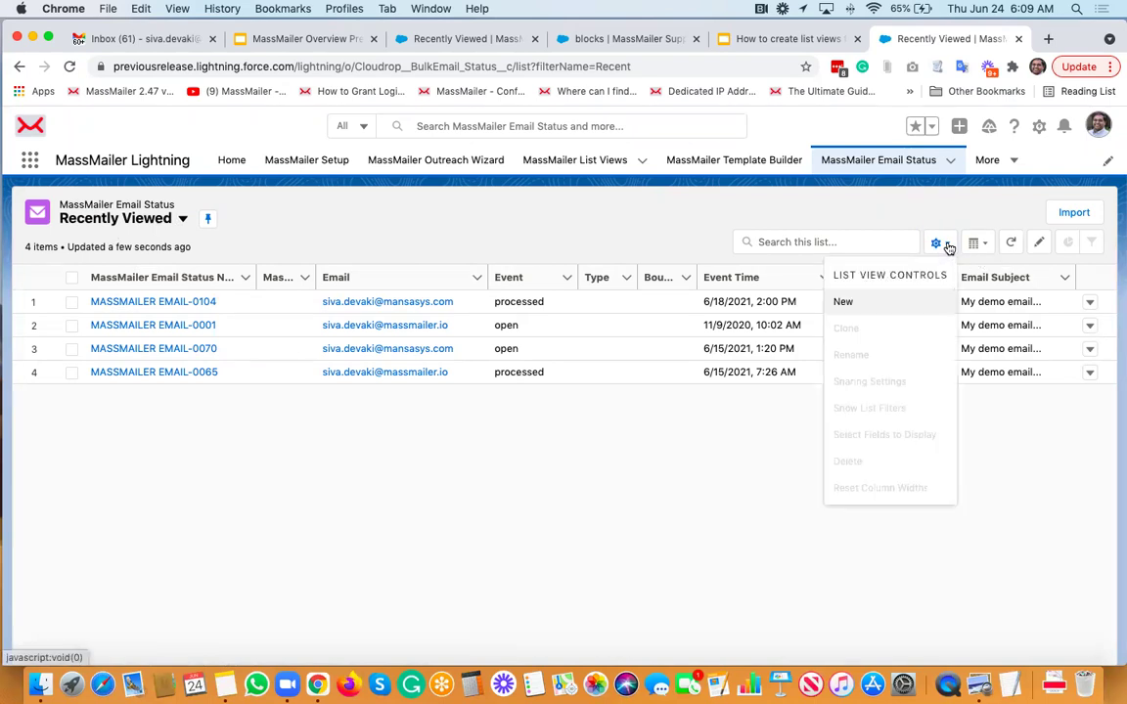
{"action": "left_click", "coordinate": [863, 302]}
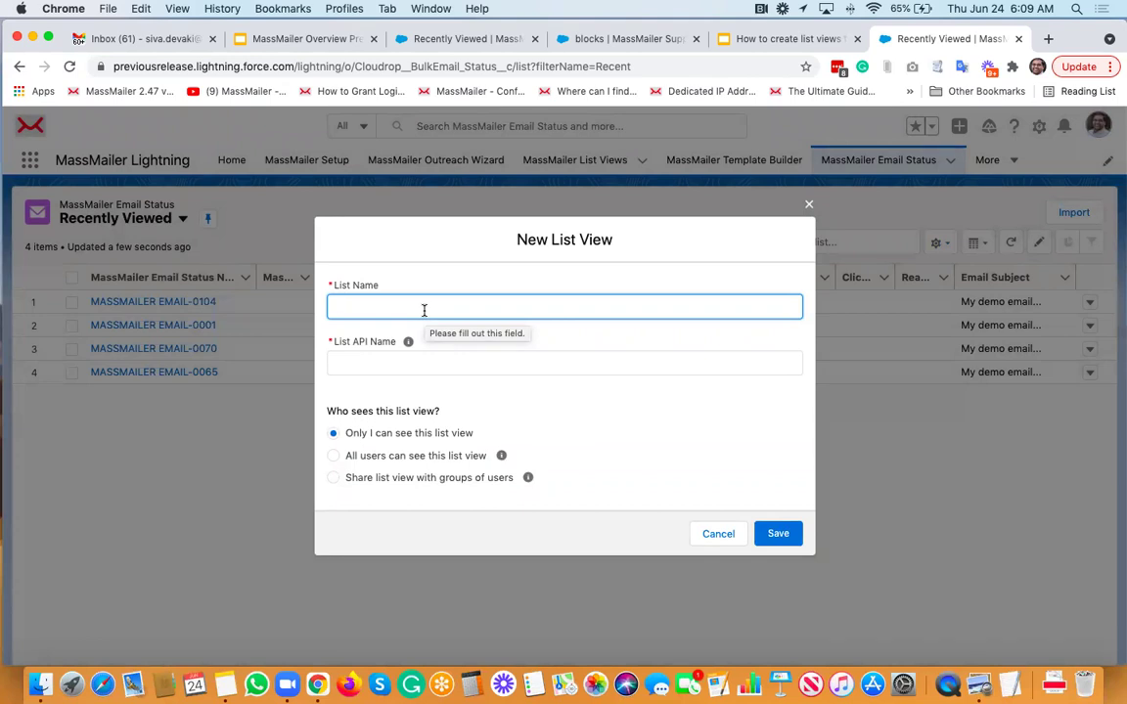
{"action": "type", "text": "t"}
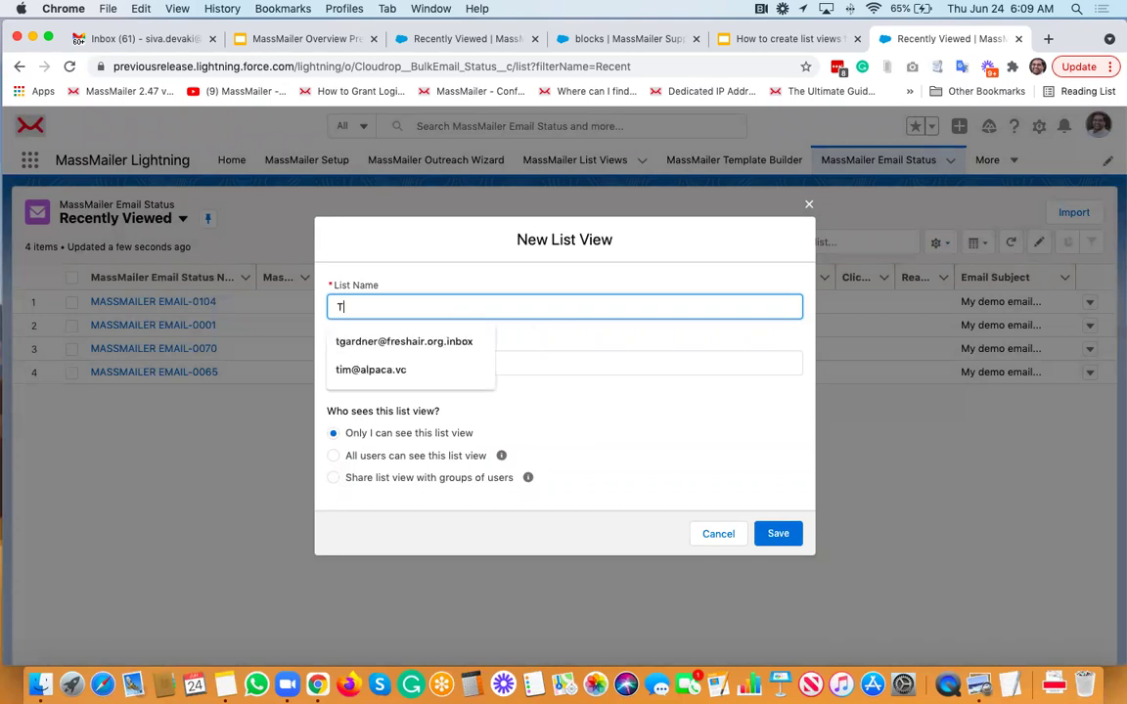
{"action": "key", "text": "BackSpace"}
{"action": "type", "text": "All records"}
{"action": "key", "text": "Tab"}
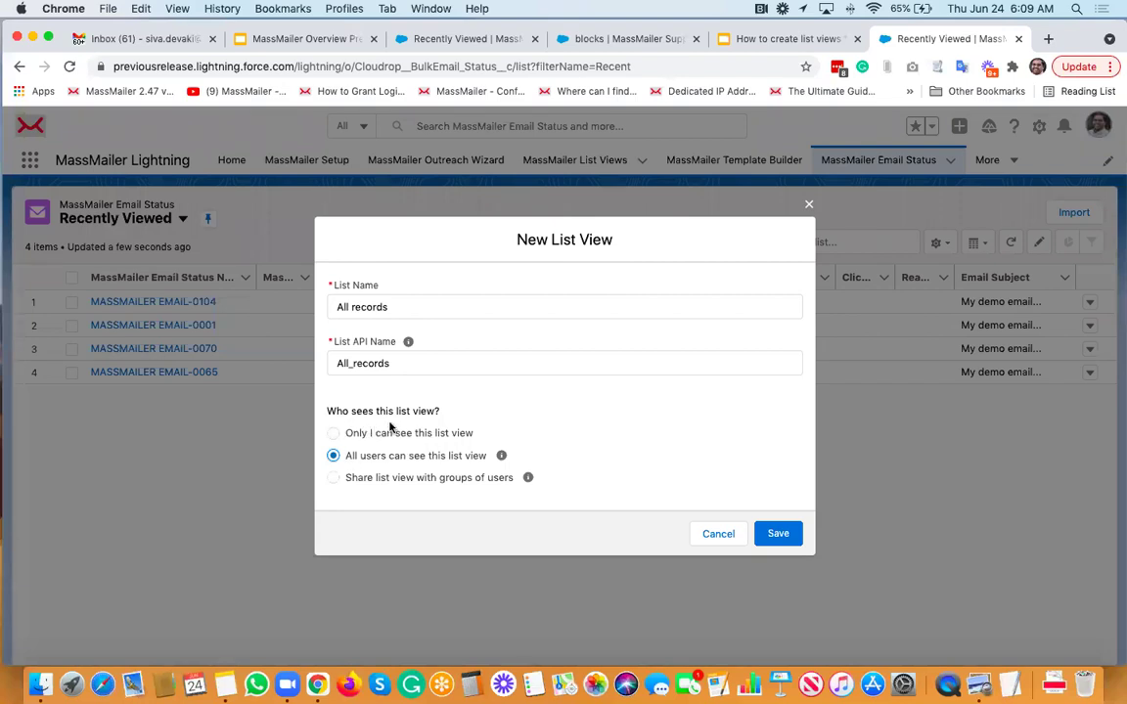
{"action": "left_click", "coordinate": [779, 536]}
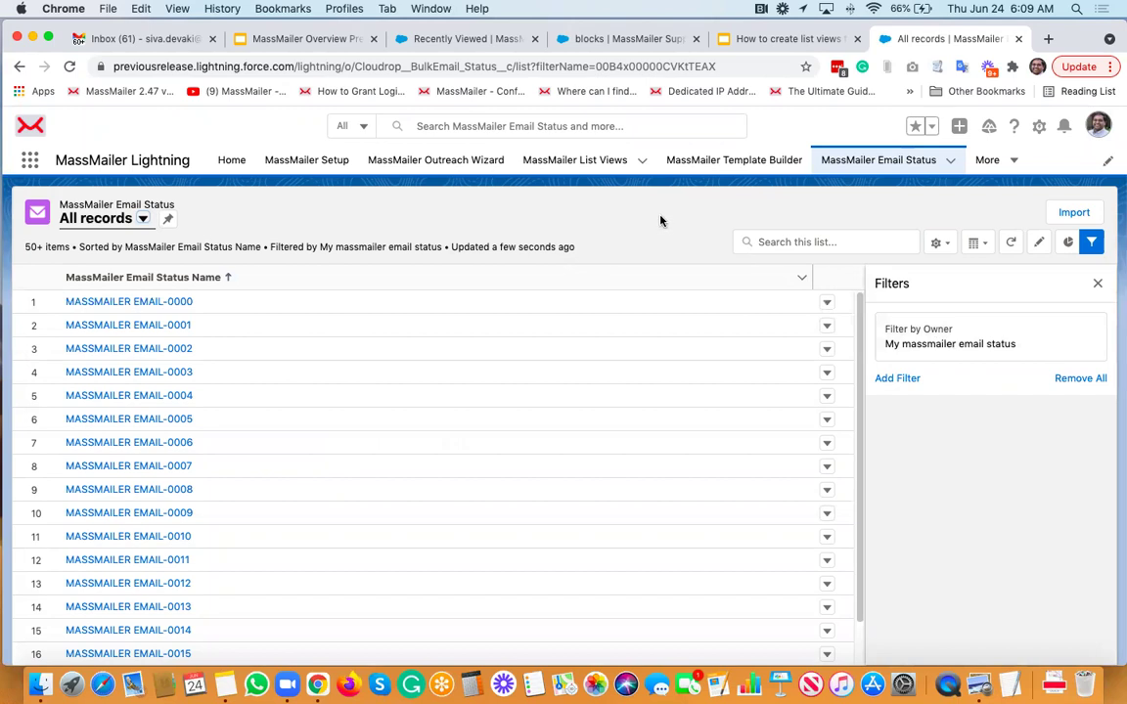
Change the list view's owner filter to All massmailer email status
{"action": "left_click", "coordinate": [948, 347]}
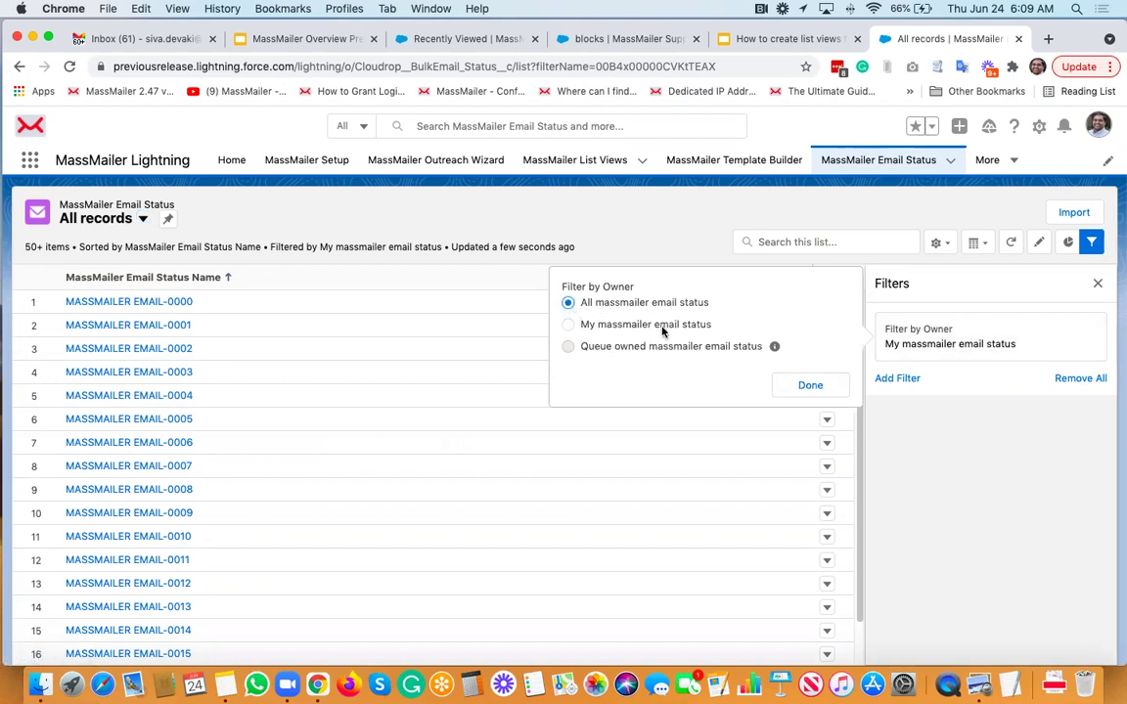
{"action": "left_click", "coordinate": [815, 389]}
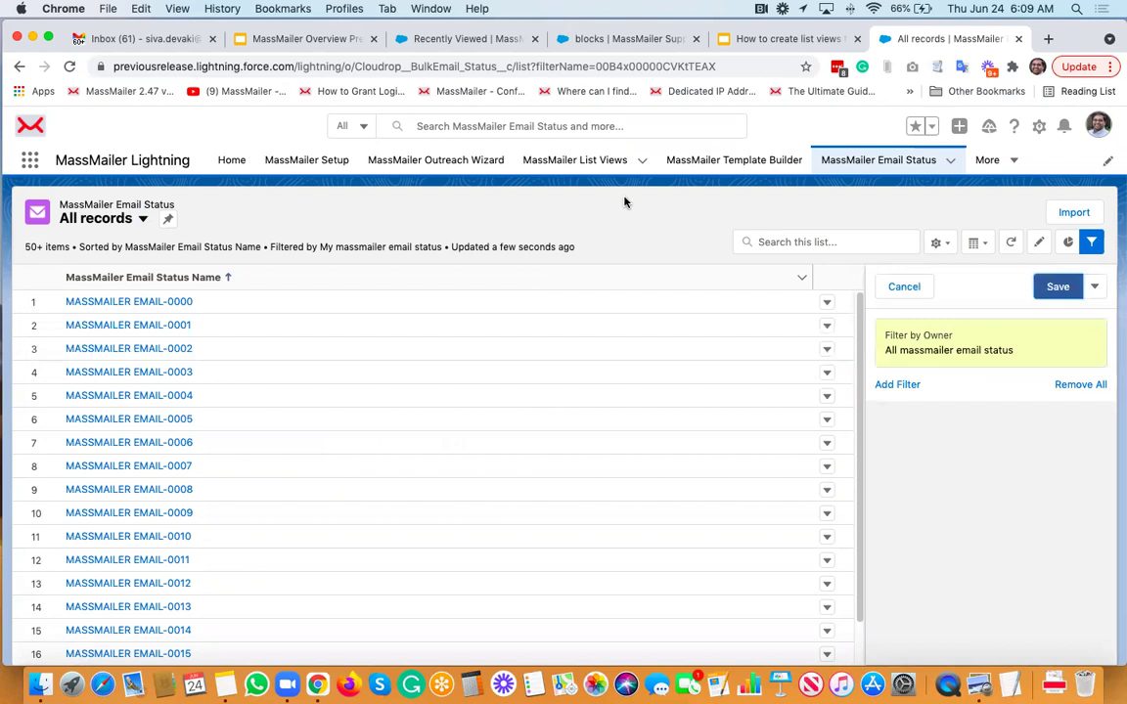
Review the fields available for an additional filter on the list view and discard the new filter
{"action": "left_click", "coordinate": [893, 387]}
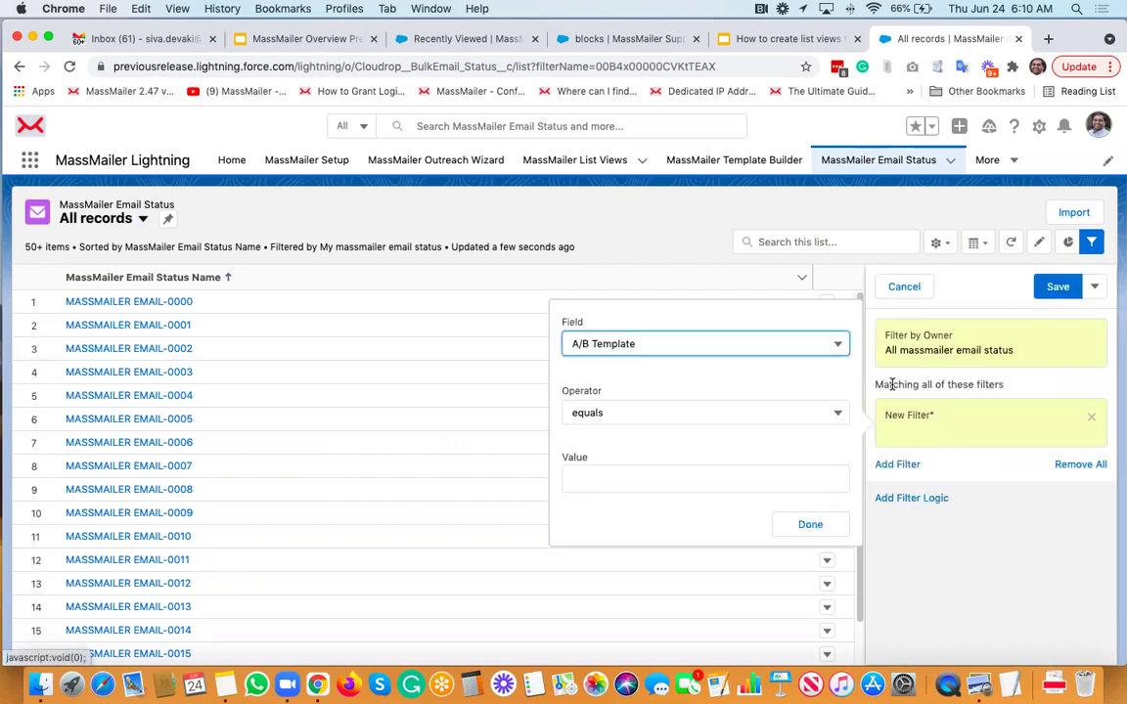
{"action": "left_click", "coordinate": [634, 340]}
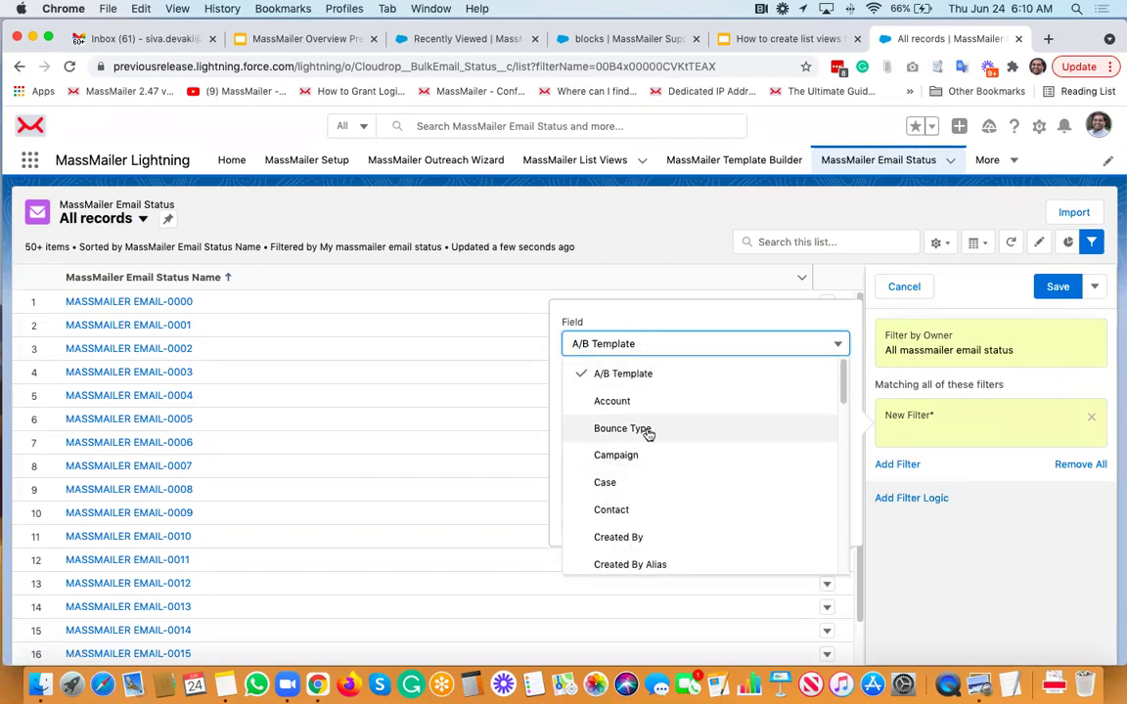
{"action": "scroll", "coordinate": [649, 433], "scroll_direction": "down", "scroll_amount": 5}
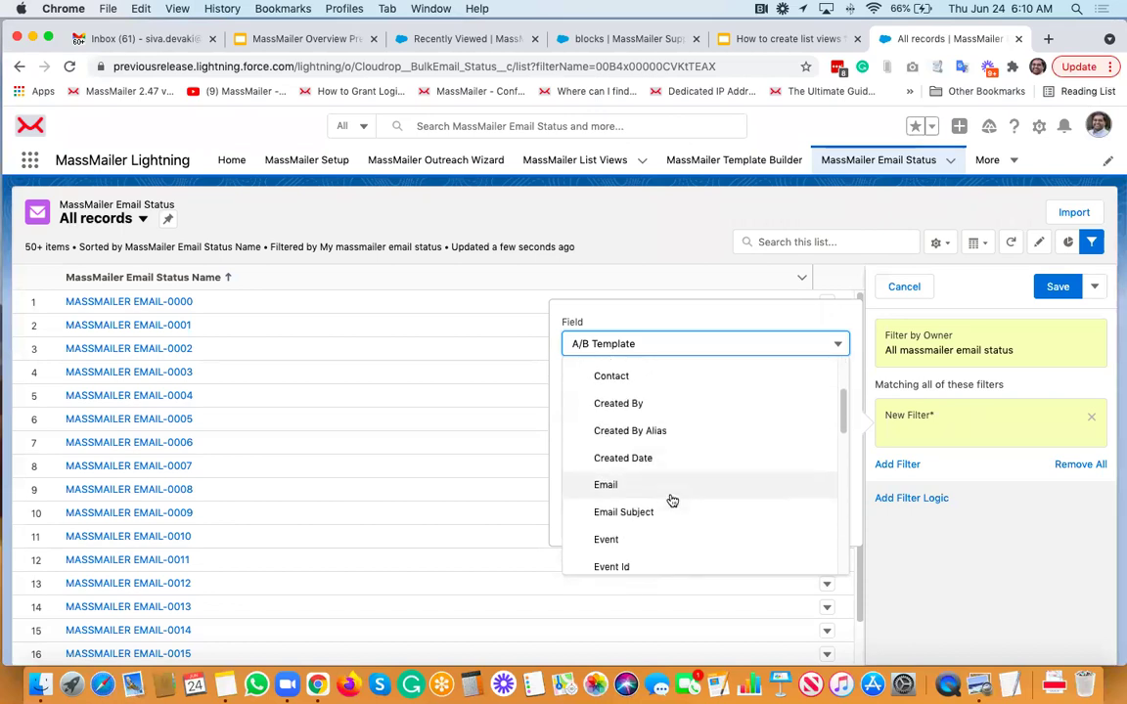
{"action": "scroll", "coordinate": [646, 442], "scroll_direction": "down", "scroll_amount": 2}
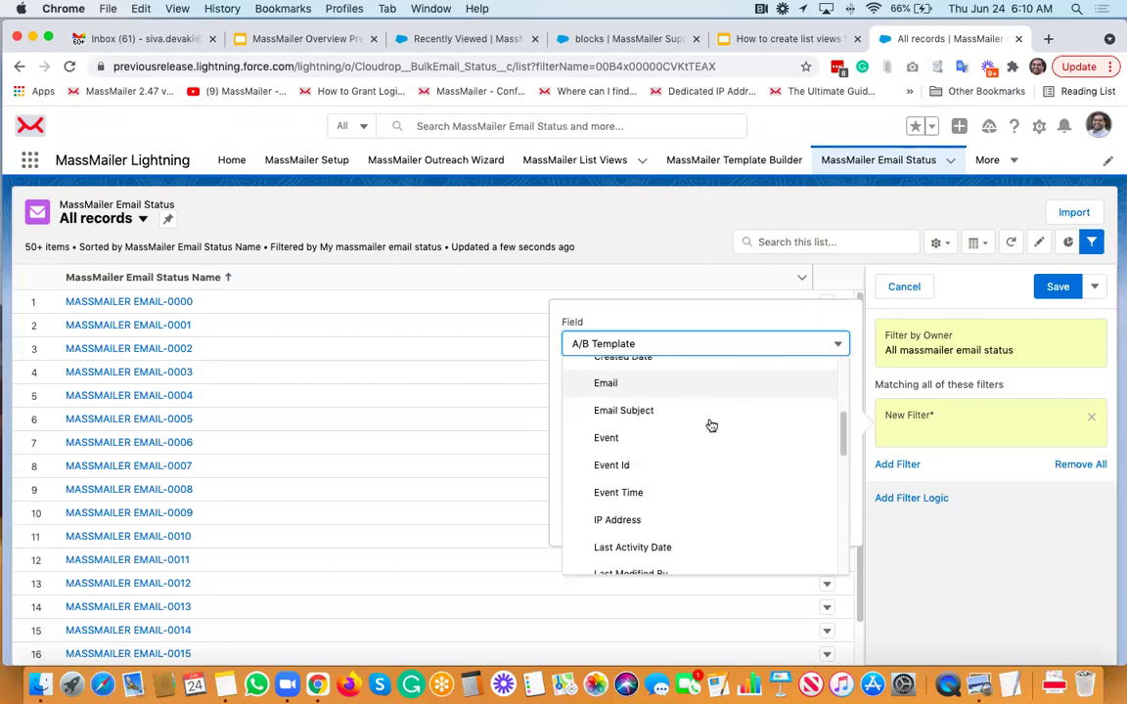
{"action": "scroll", "coordinate": [654, 437], "scroll_direction": "down", "scroll_amount": 8}
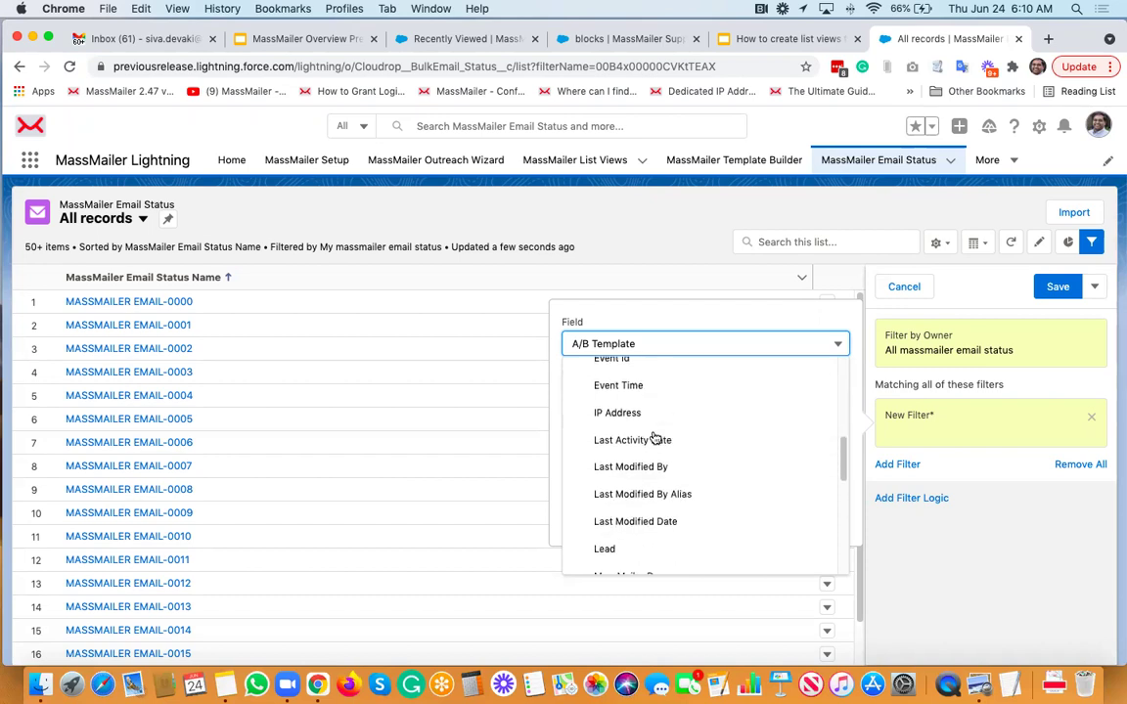
{"action": "scroll", "coordinate": [650, 445], "scroll_direction": "down", "scroll_amount": 4}
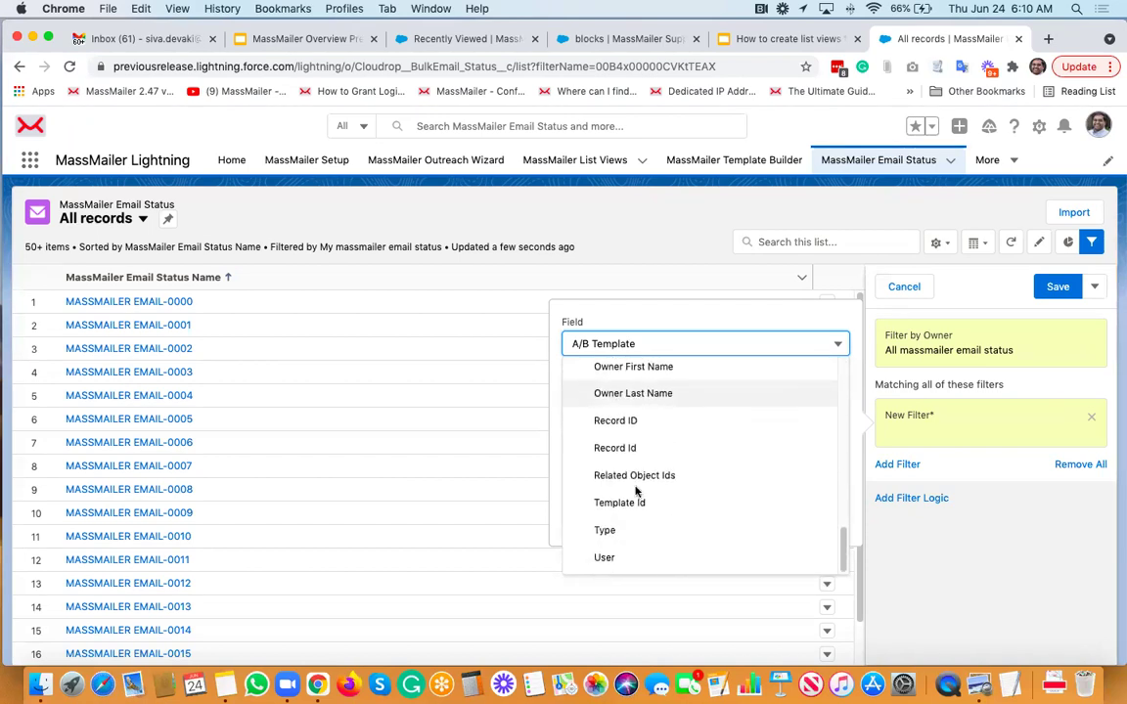
{"action": "scroll", "coordinate": [705, 464], "scroll_direction": "up", "scroll_amount": 3}
{"action": "scroll", "coordinate": [706, 470], "scroll_direction": "up", "scroll_amount": 12}
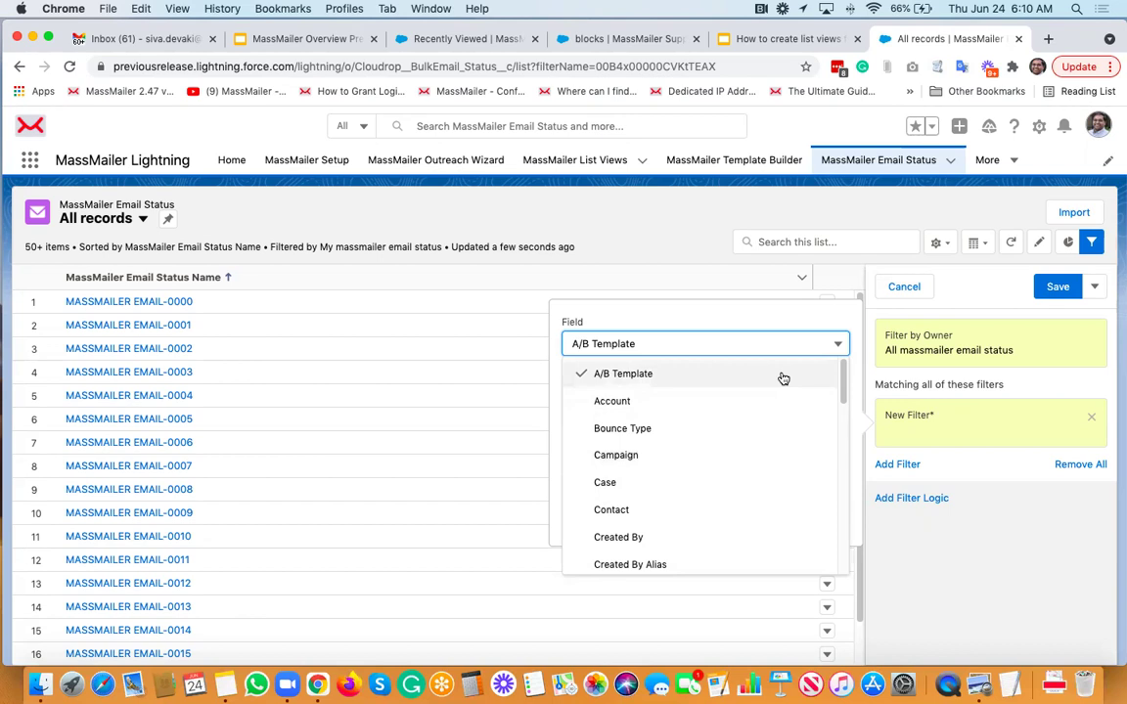
{"action": "left_click", "coordinate": [949, 510]}
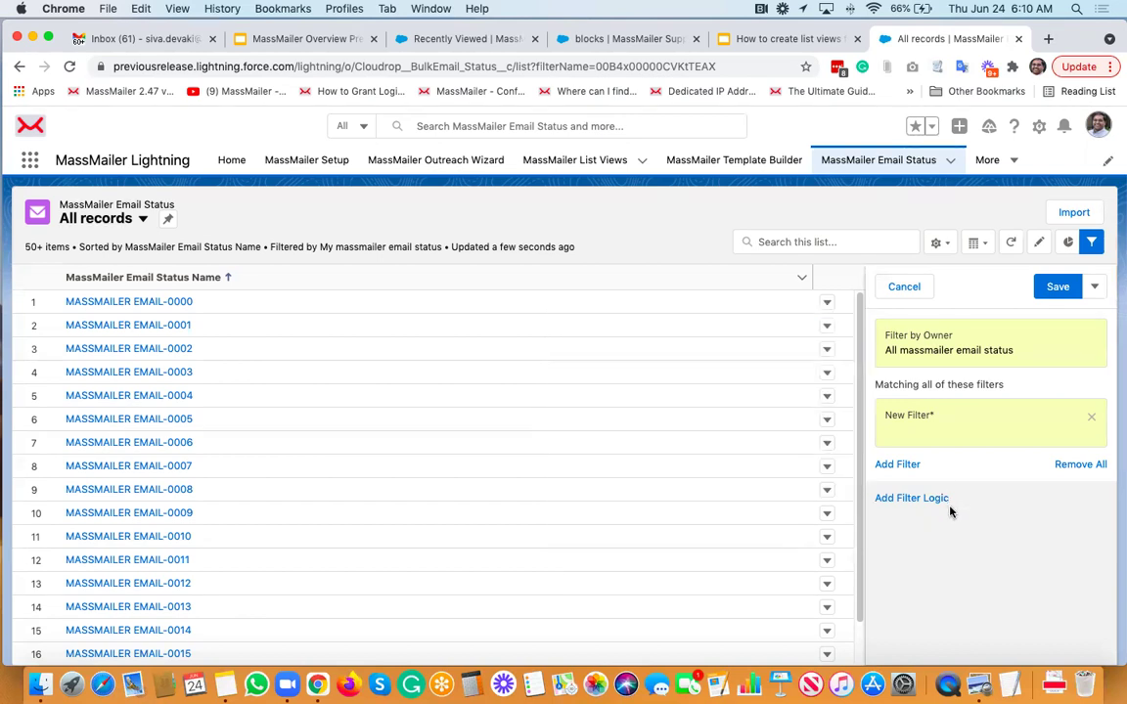
{"action": "left_click", "coordinate": [1091, 419]}
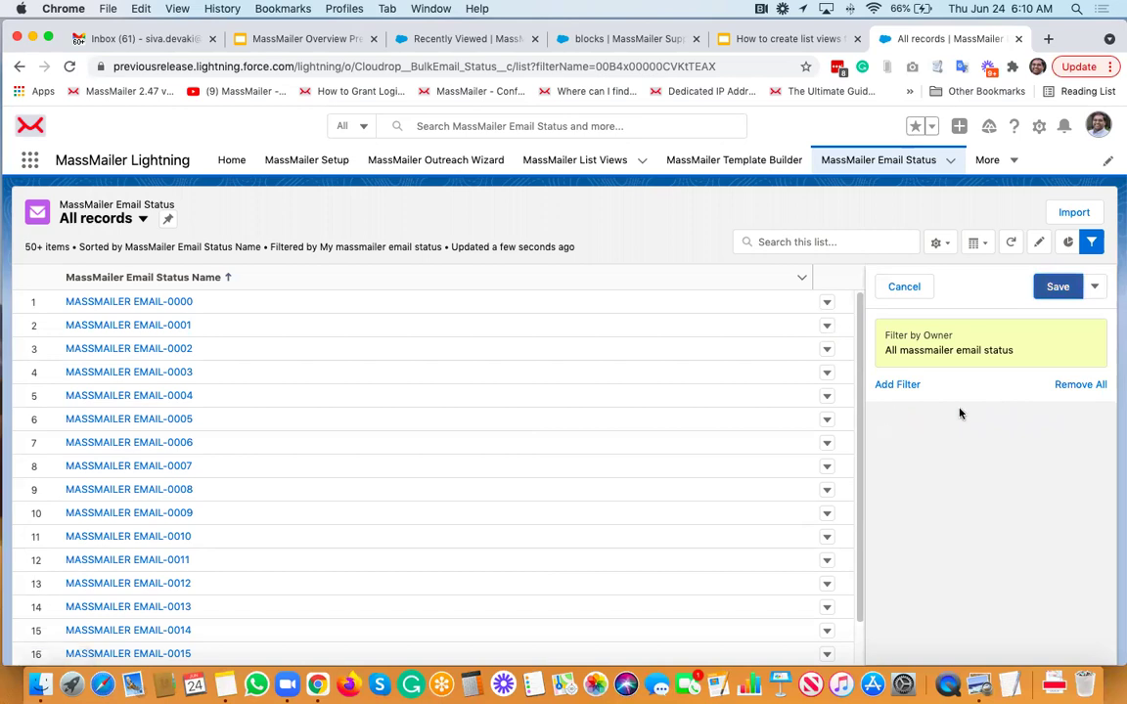
Save the filter changes to the All records list view and dismiss the notification
{"action": "left_click", "coordinate": [1059, 286]}
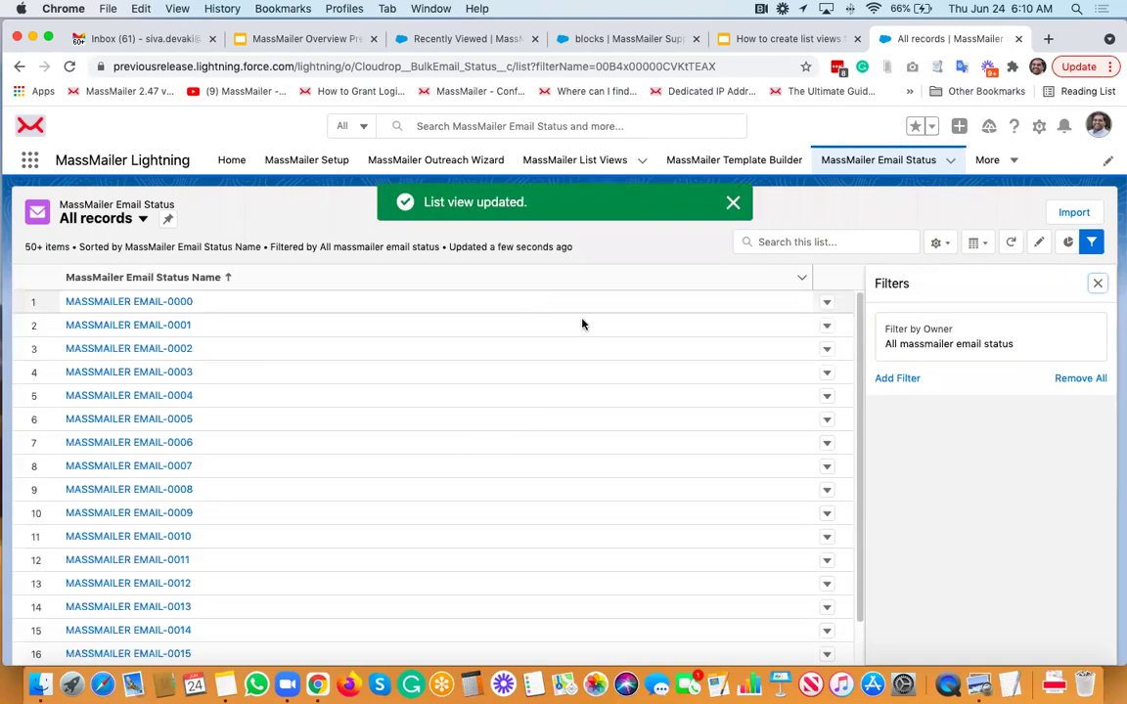
{"action": "left_click", "coordinate": [733, 204]}
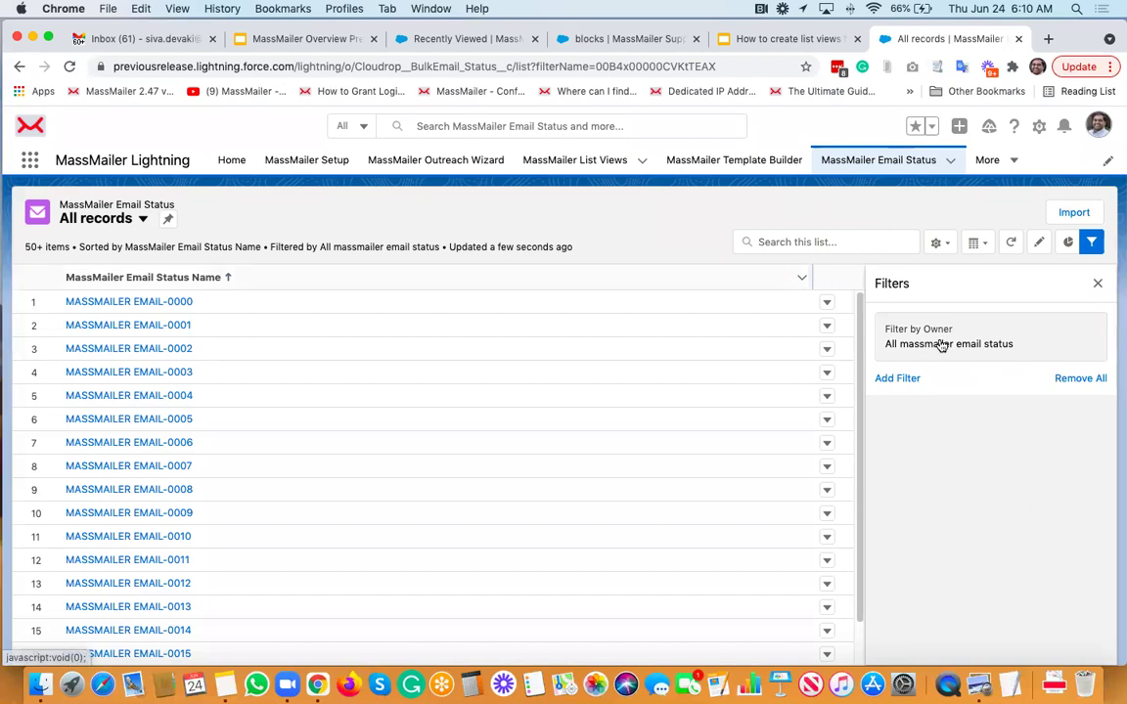
Add Bounce Type and Contact to the visible fields of the All records list view
{"action": "left_click", "coordinate": [941, 243]}
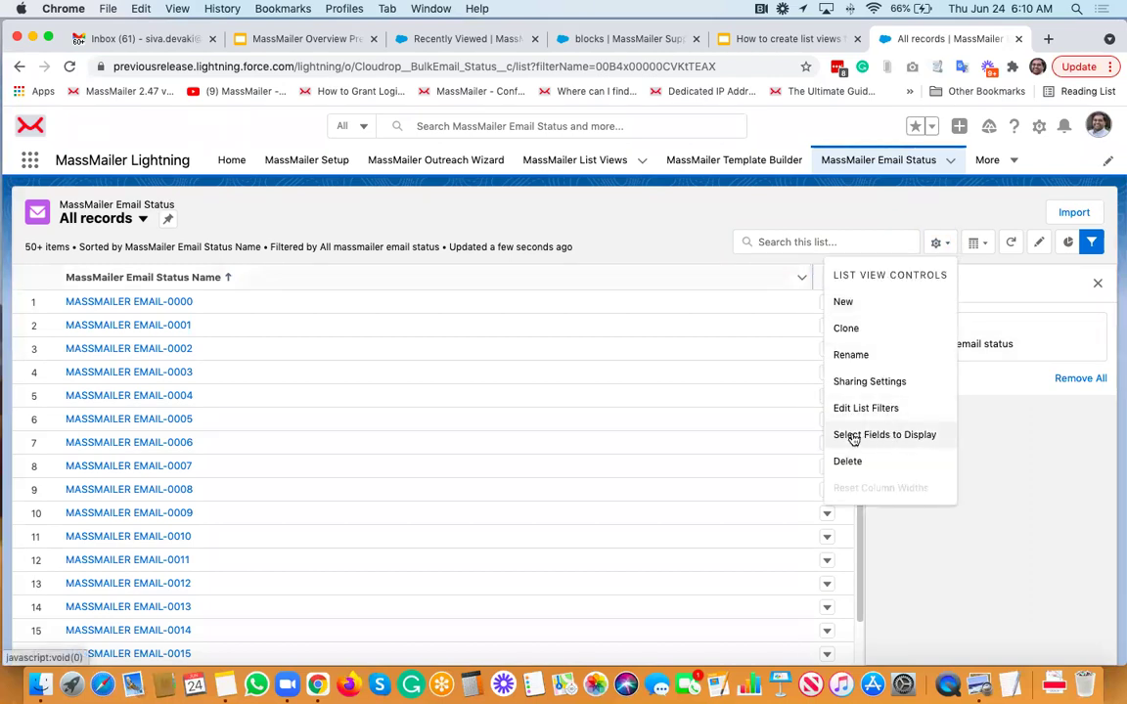
{"action": "left_click", "coordinate": [884, 435]}
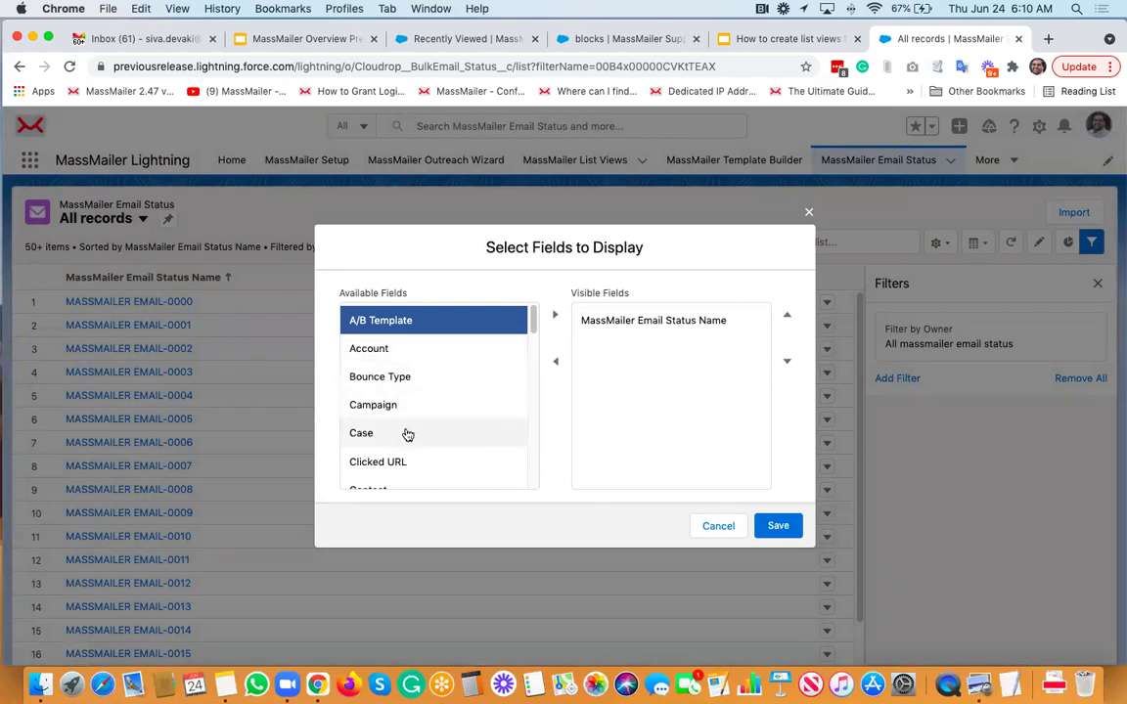
{"action": "scroll", "coordinate": [404, 452], "scroll_direction": "down", "scroll_amount": 2}
{"action": "scroll", "coordinate": [403, 453], "scroll_direction": "up", "scroll_amount": 2}
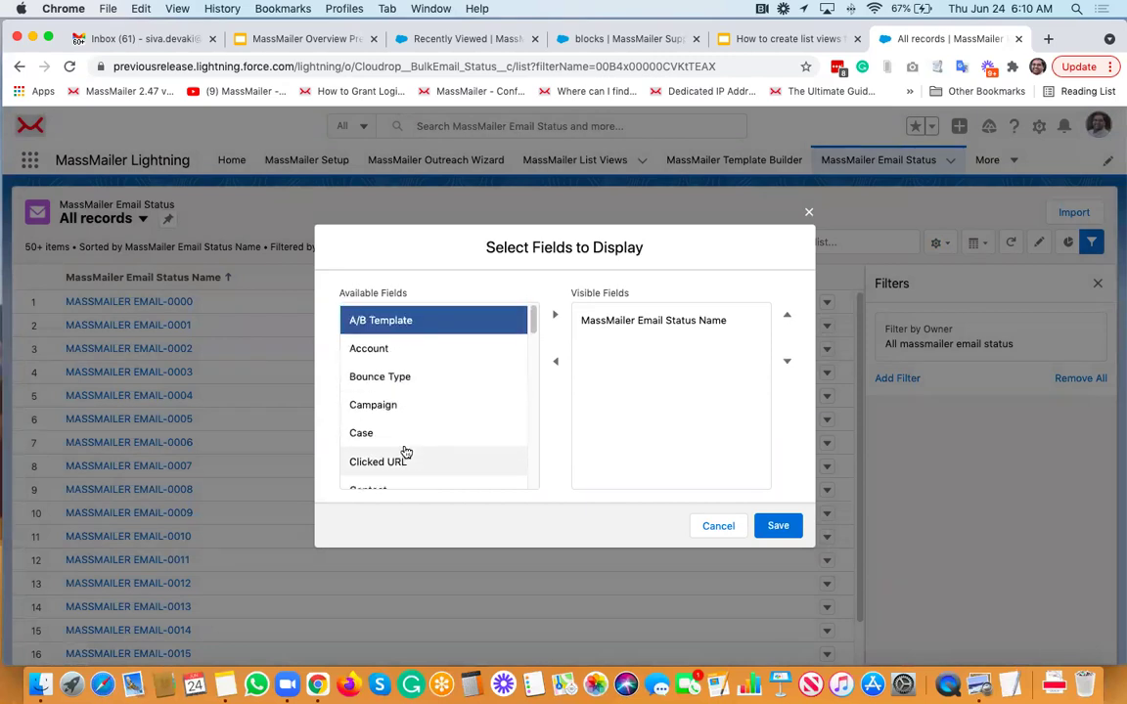
{"action": "left_click", "coordinate": [428, 379]}
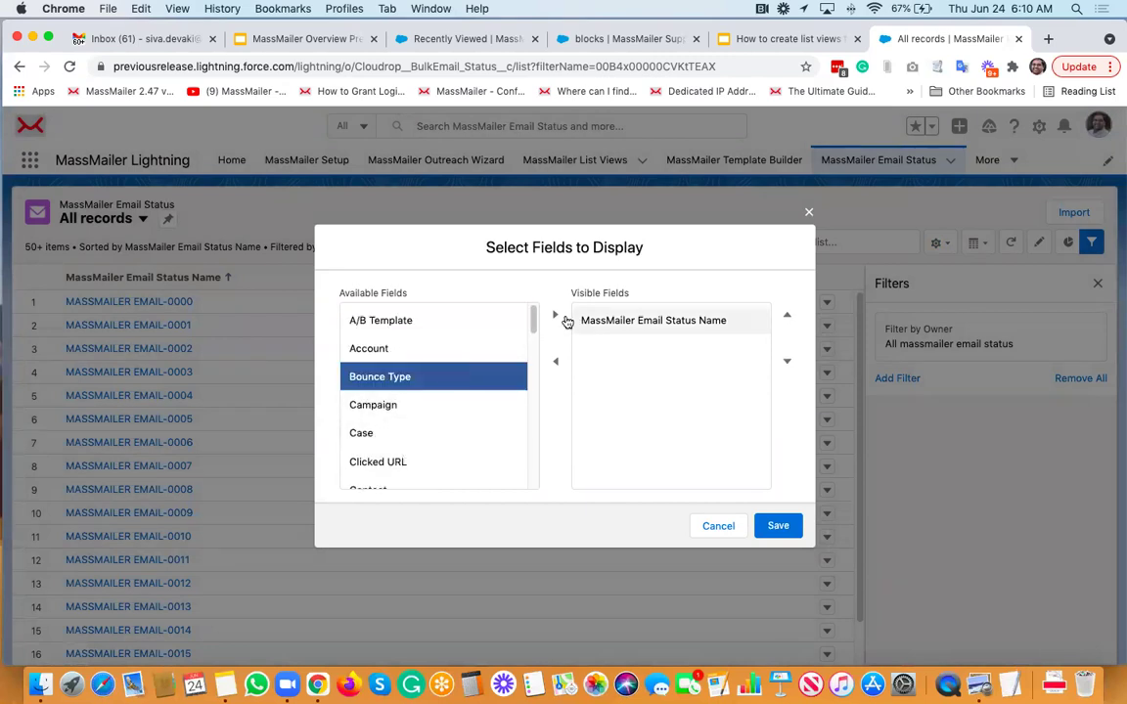
{"action": "left_click", "coordinate": [555, 314]}
{"action": "scroll", "coordinate": [423, 428], "scroll_direction": "down", "scroll_amount": 2}
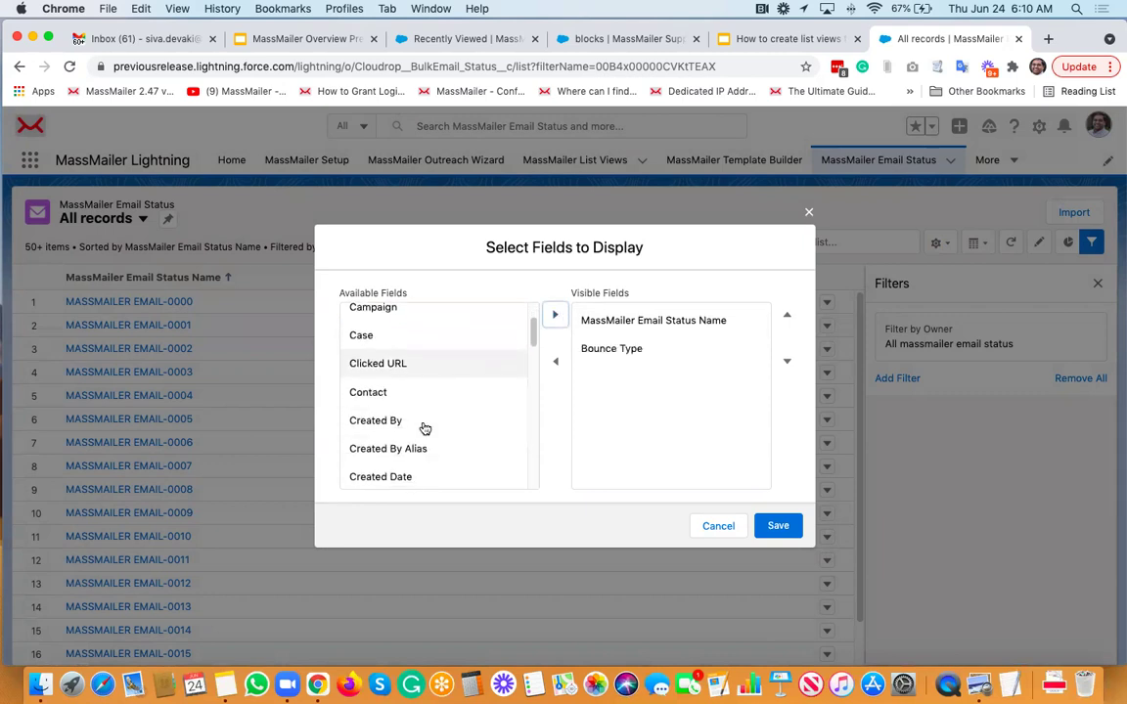
{"action": "left_click", "coordinate": [384, 394]}
{"action": "left_click", "coordinate": [555, 315]}
Add Event and Event Time to the list view's visible fields
{"action": "scroll", "coordinate": [433, 446], "scroll_direction": "down", "scroll_amount": 1}
{"action": "scroll", "coordinate": [432, 446], "scroll_direction": "down", "scroll_amount": 2}
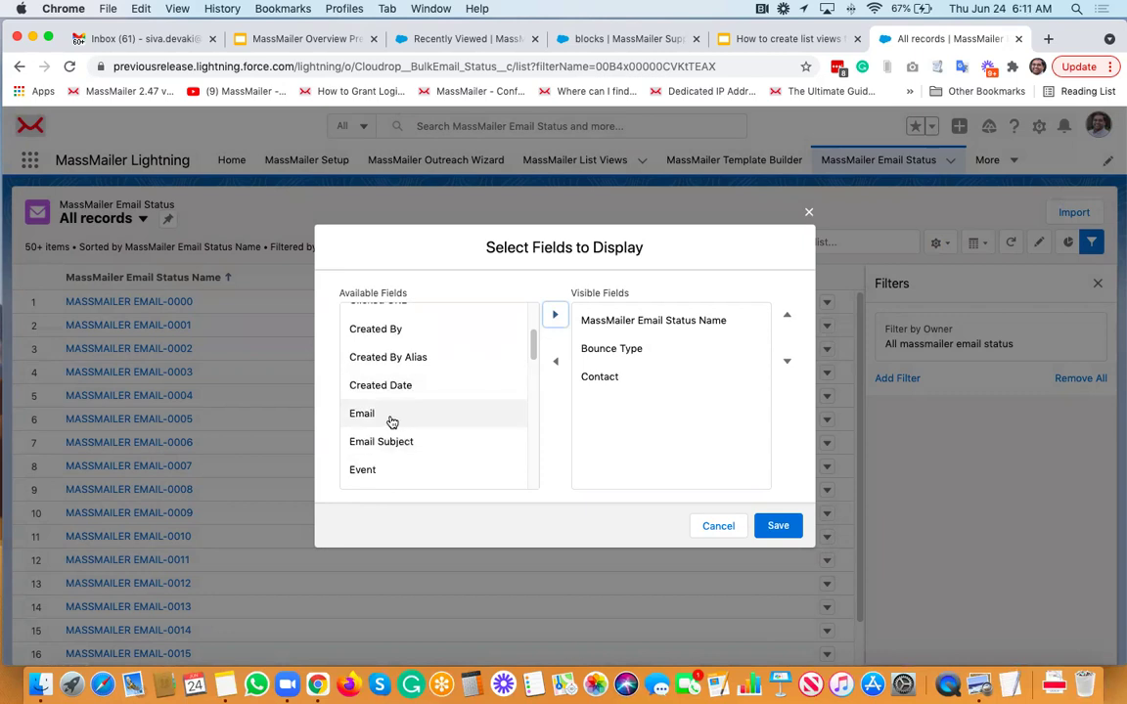
{"action": "scroll", "coordinate": [445, 459], "scroll_direction": "down", "scroll_amount": 1}
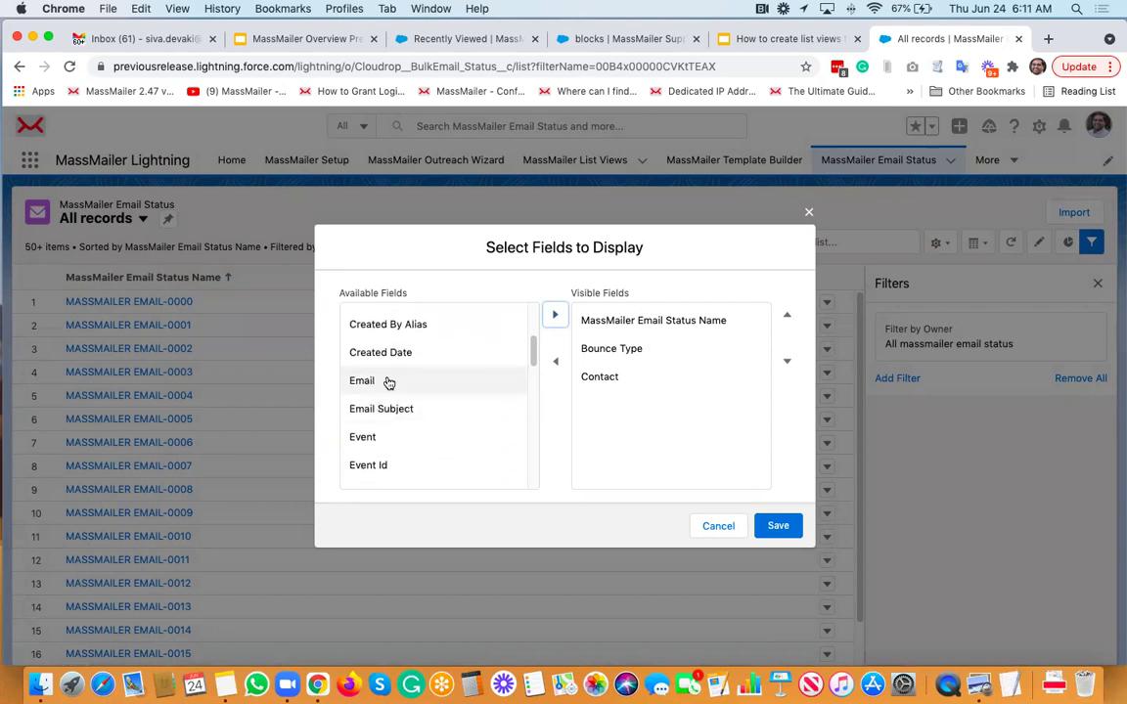
{"action": "scroll", "coordinate": [401, 426], "scroll_direction": "down", "scroll_amount": 1}
{"action": "left_click", "coordinate": [384, 392]}
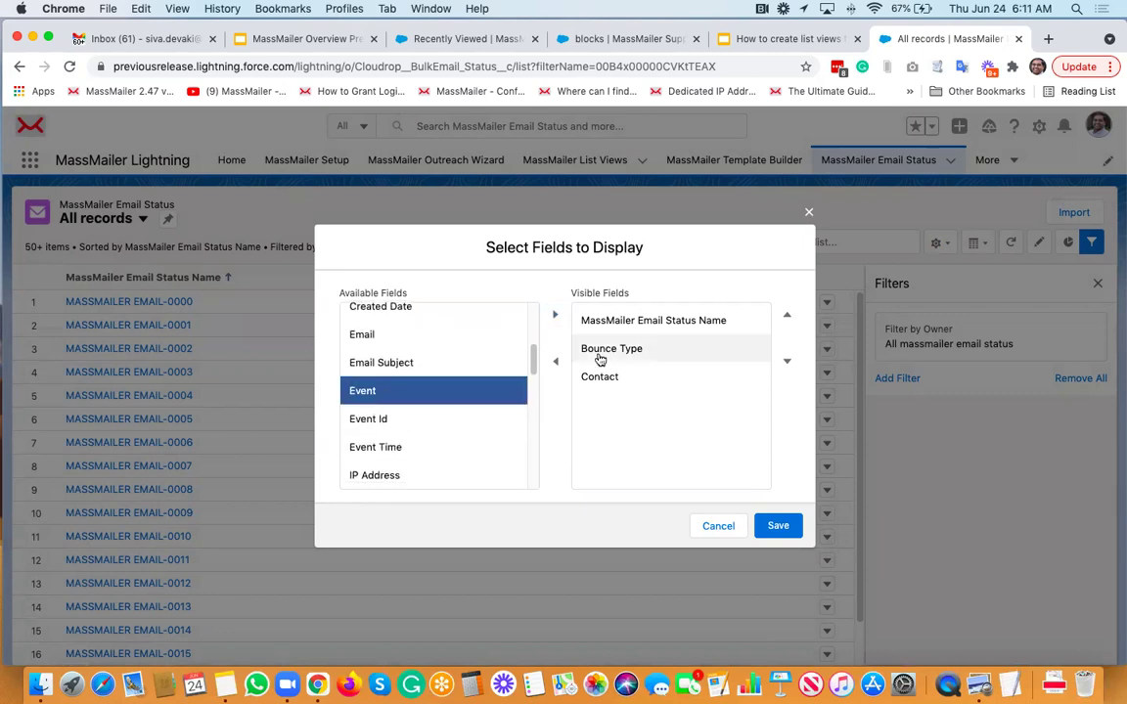
{"action": "left_click", "coordinate": [555, 315]}
{"action": "left_click", "coordinate": [402, 421]}
{"action": "left_click", "coordinate": [555, 315]}
Add Lead to the visible fields of the All records list view
{"action": "scroll", "coordinate": [470, 430], "scroll_direction": "down", "scroll_amount": 2}
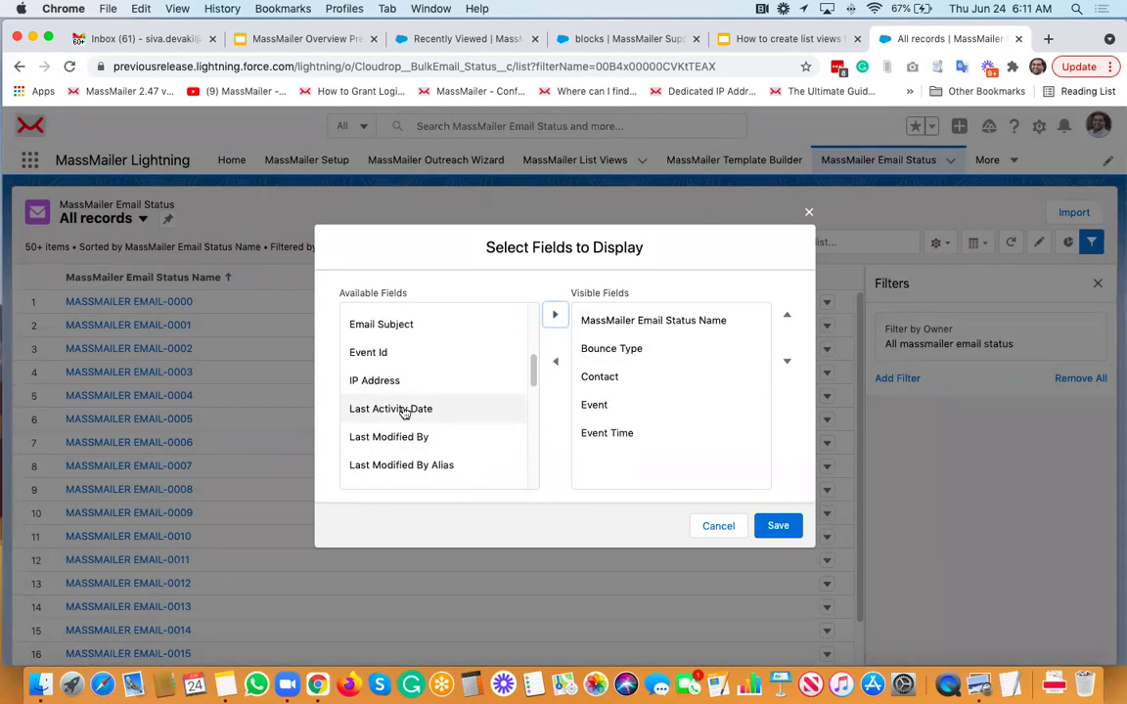
{"action": "scroll", "coordinate": [411, 411], "scroll_direction": "down", "scroll_amount": 4}
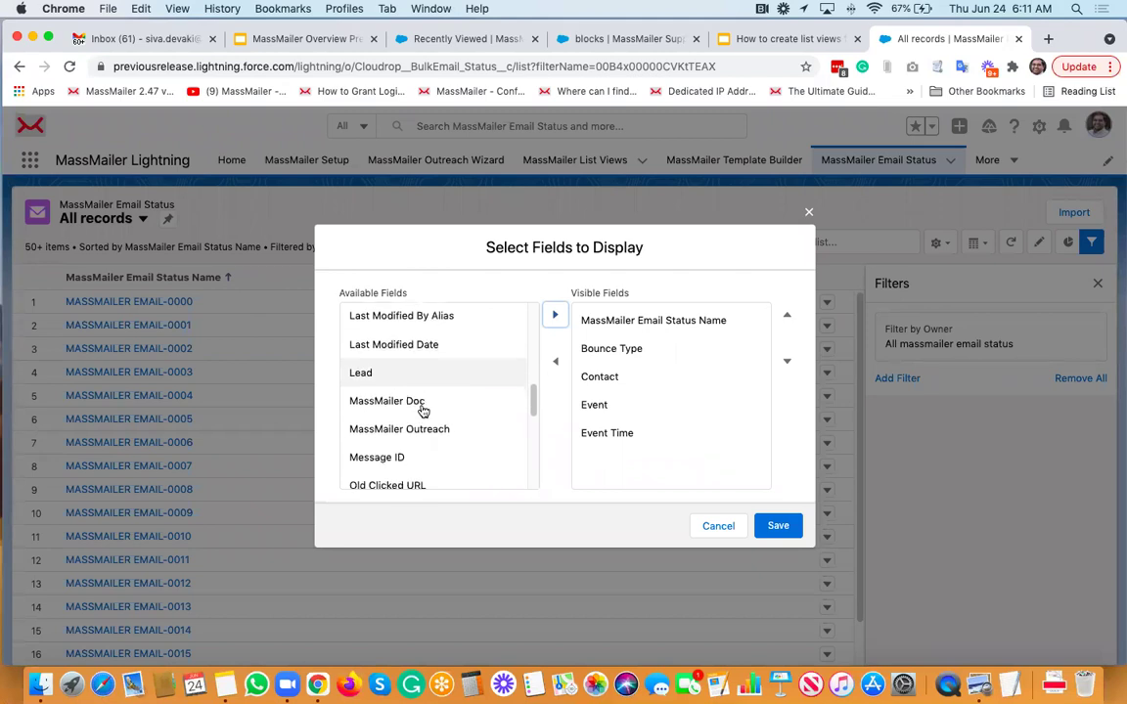
{"action": "left_click", "coordinate": [408, 381]}
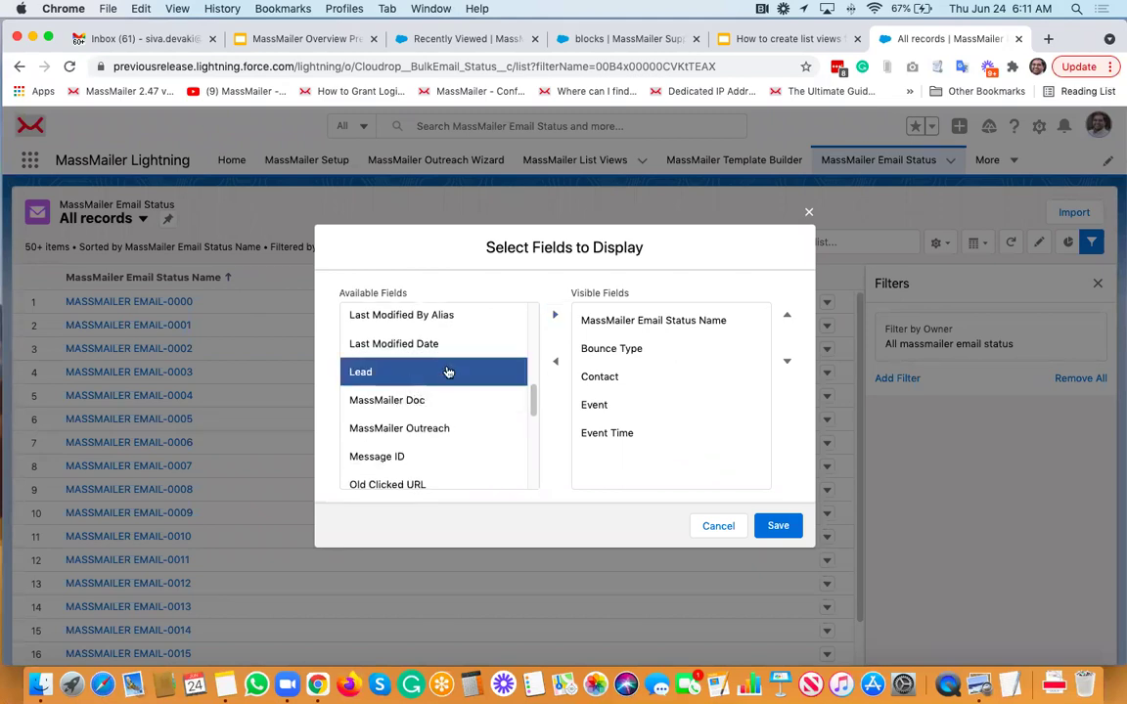
{"action": "left_click", "coordinate": [554, 315]}
Add Reason and Type to the visible fields of the All records list view
{"action": "scroll", "coordinate": [428, 421], "scroll_direction": "down", "scroll_amount": 1}
{"action": "scroll", "coordinate": [430, 418], "scroll_direction": "down", "scroll_amount": 4}
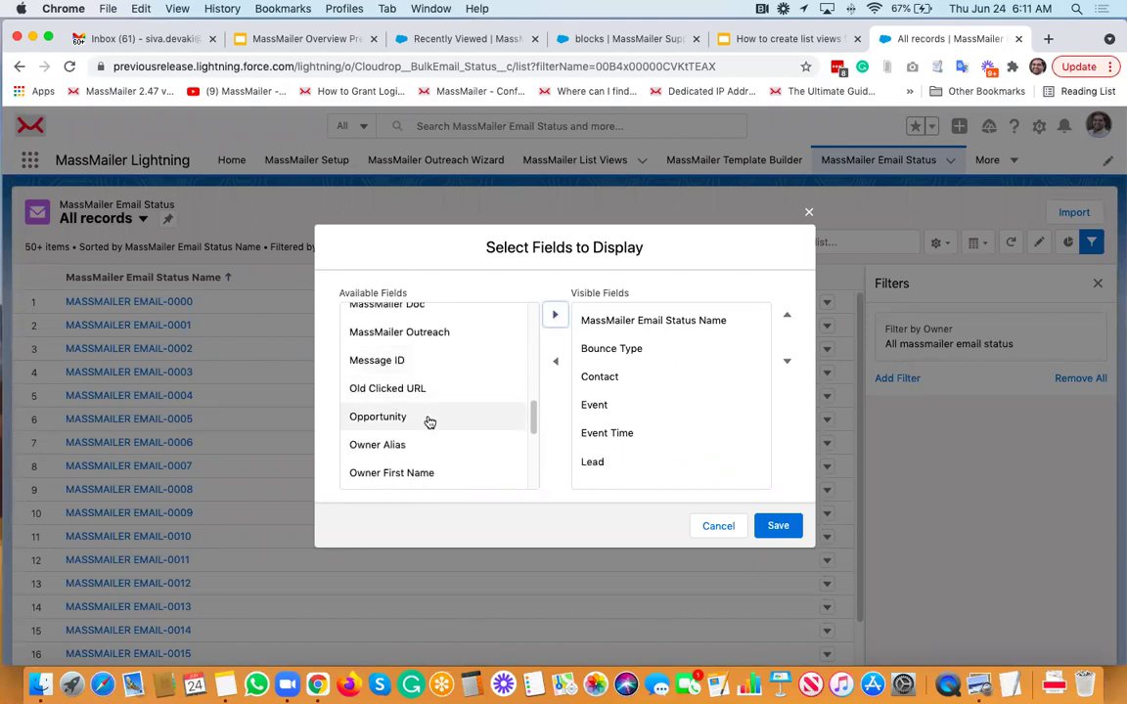
{"action": "scroll", "coordinate": [440, 414], "scroll_direction": "down", "scroll_amount": 2}
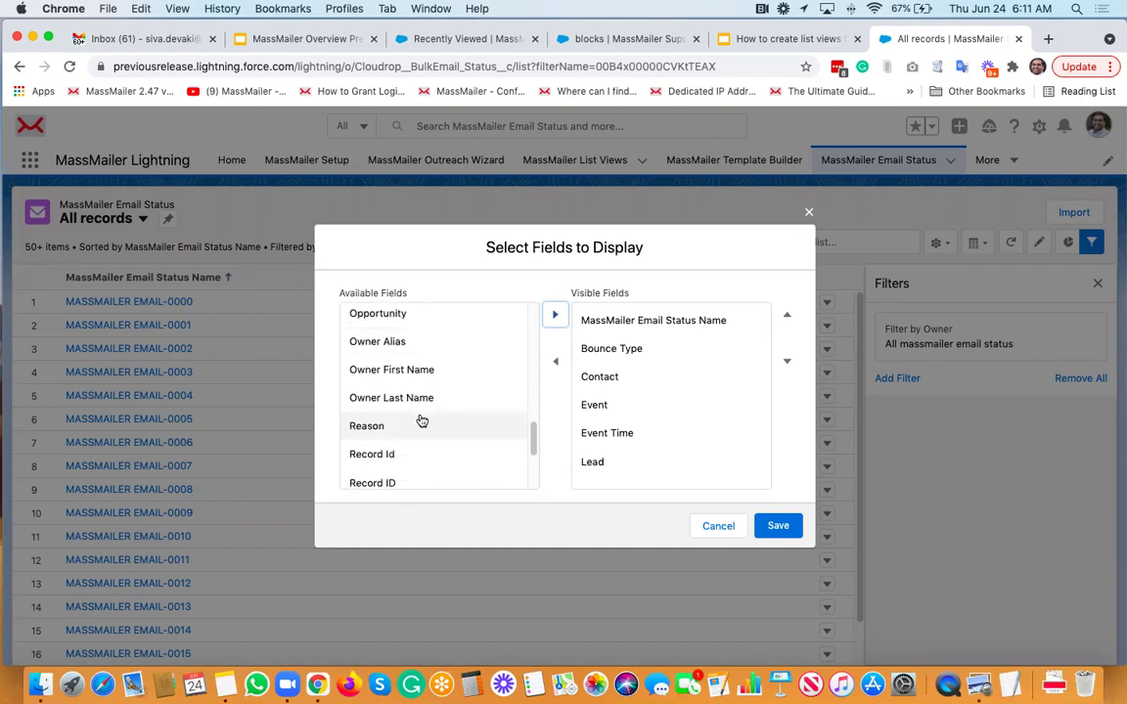
{"action": "left_click", "coordinate": [418, 398]}
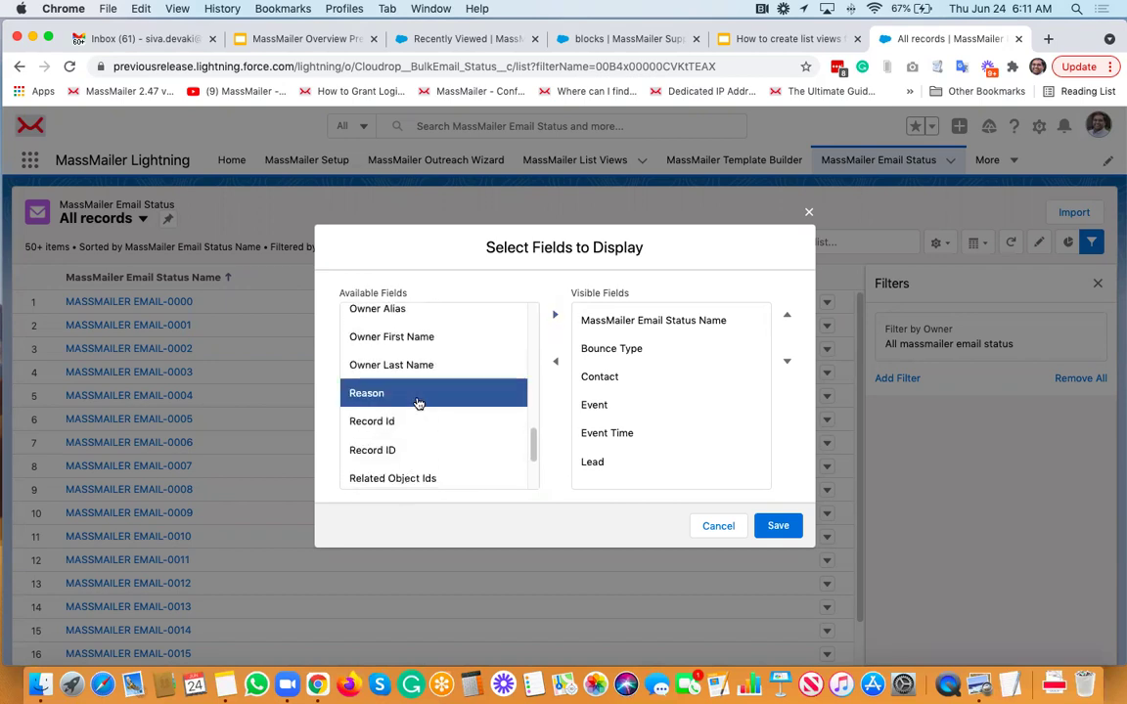
{"action": "left_click", "coordinate": [555, 315]}
{"action": "scroll", "coordinate": [460, 455], "scroll_direction": "down", "scroll_amount": 1}
{"action": "scroll", "coordinate": [430, 445], "scroll_direction": "down", "scroll_amount": 2}
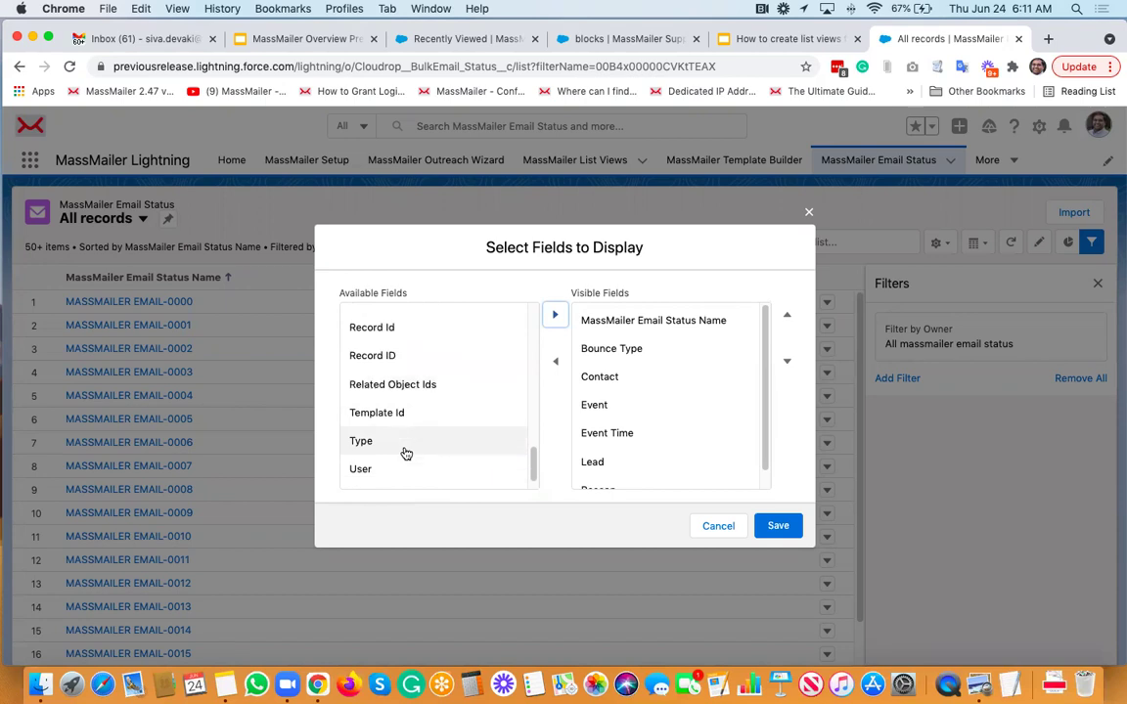
{"action": "left_click", "coordinate": [392, 424]}
{"action": "left_click", "coordinate": [553, 323]}
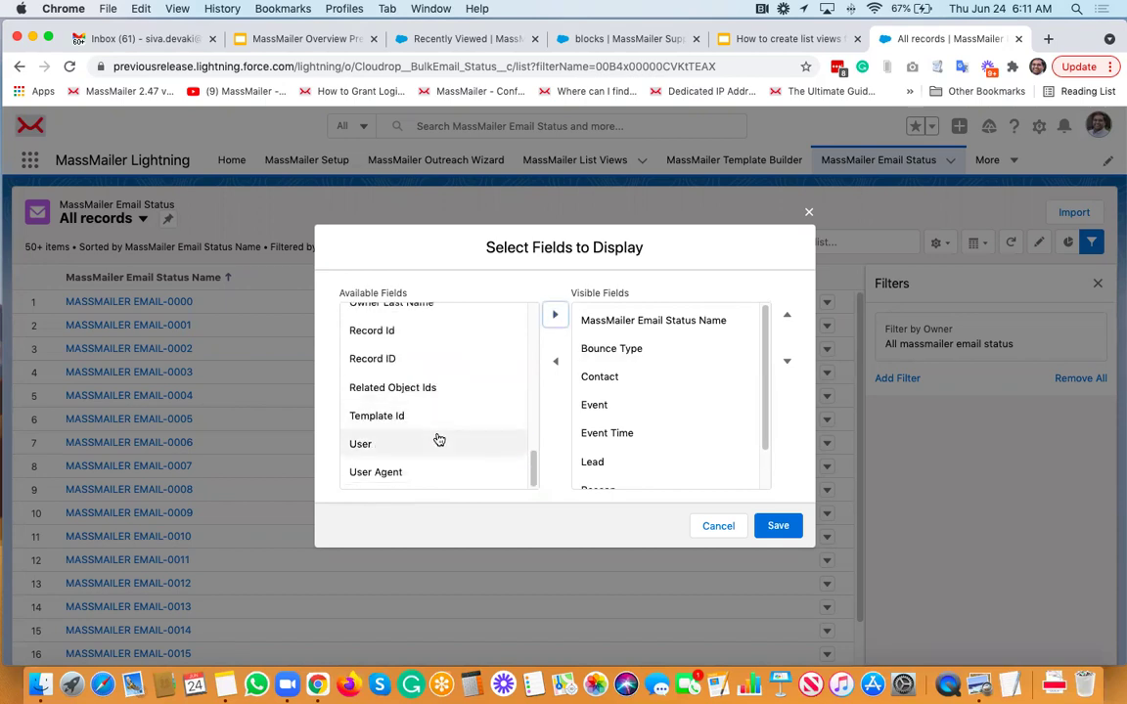
Reorder the visible fields so that Contact comes directly after Lead
{"action": "scroll", "coordinate": [674, 448], "scroll_direction": "down", "scroll_amount": 2}
{"action": "scroll", "coordinate": [659, 421], "scroll_direction": "up", "scroll_amount": 2}
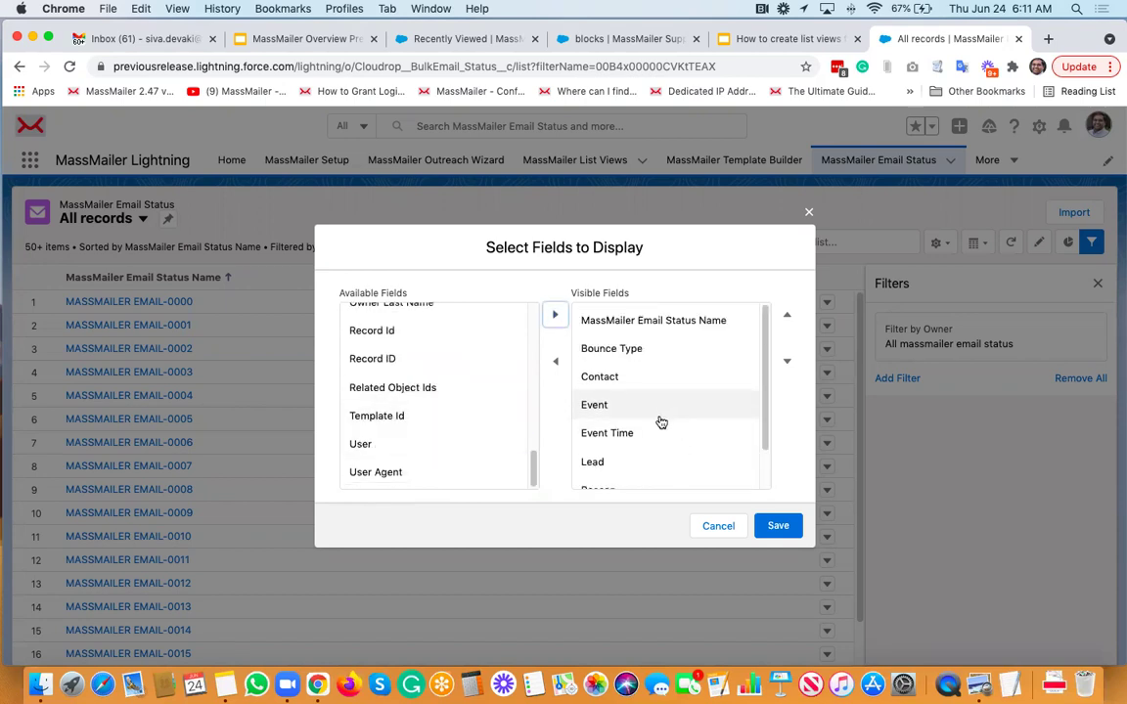
{"action": "left_click", "coordinate": [636, 354]}
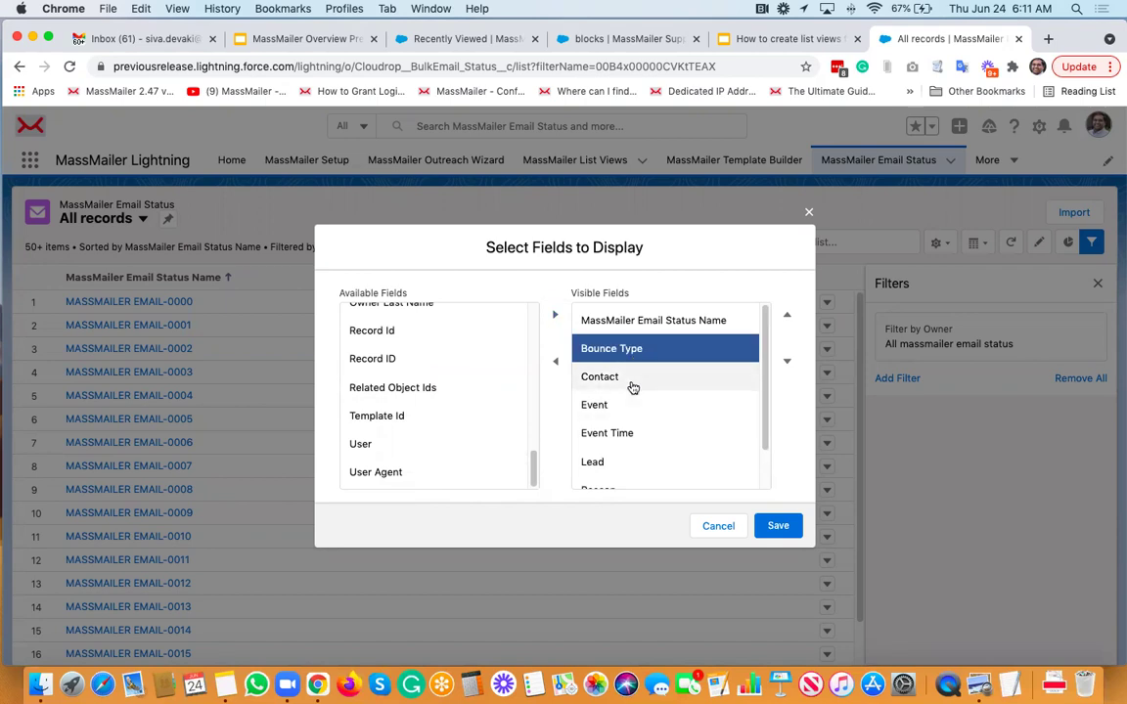
{"action": "left_click", "coordinate": [635, 384]}
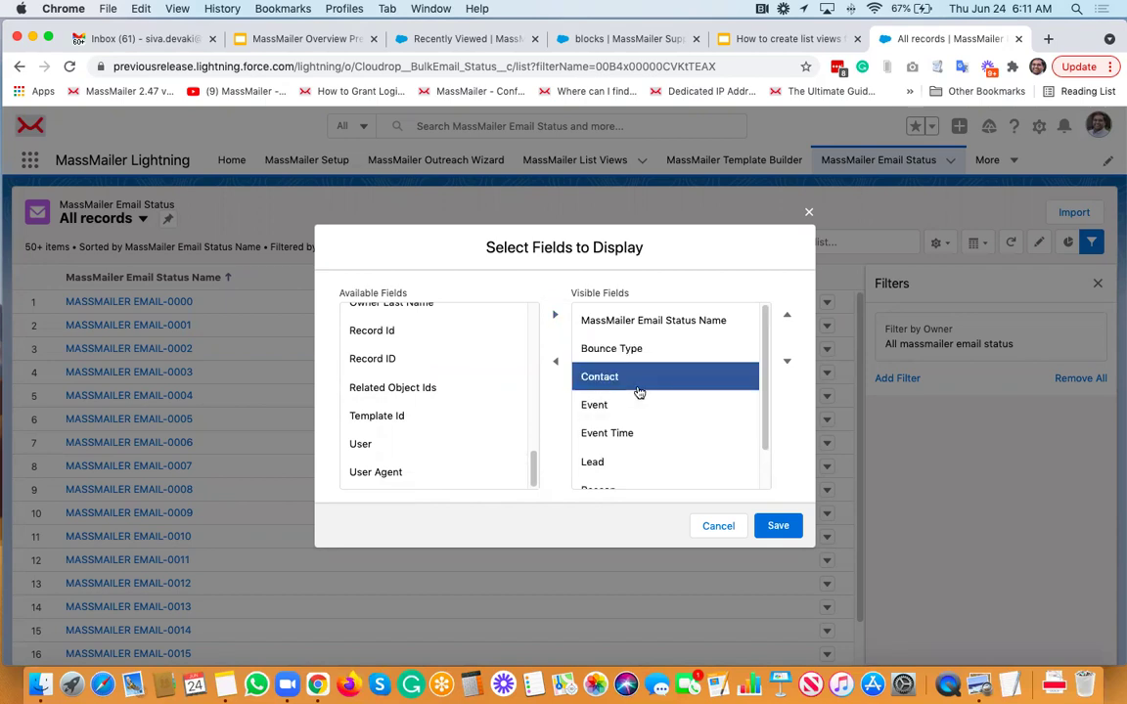
{"action": "left_click", "coordinate": [787, 361]}
{"action": "left_click", "coordinate": [787, 362]}
{"action": "left_click", "coordinate": [787, 362]}
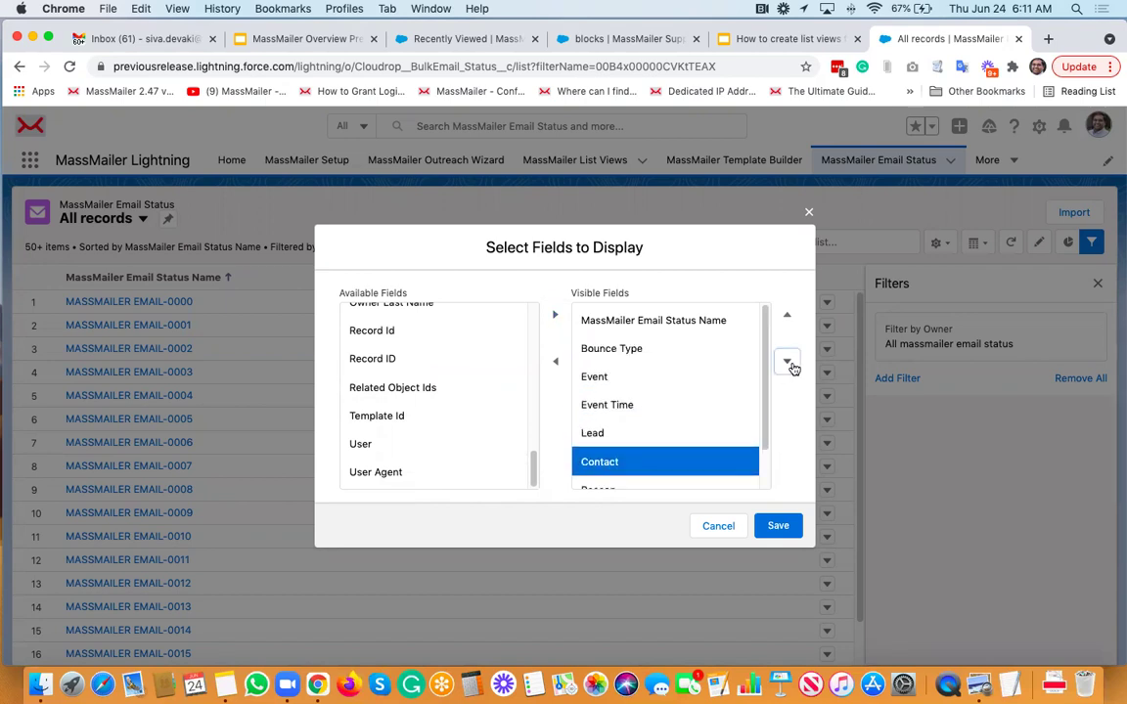
Move Reason and Type together up the visible fields so they sit between Event Time and Lead
{"action": "scroll", "coordinate": [622, 442], "scroll_direction": "down", "scroll_amount": 1}
{"action": "left_click_drag", "start_coordinate": [618, 454], "coordinate": [619, 477]}
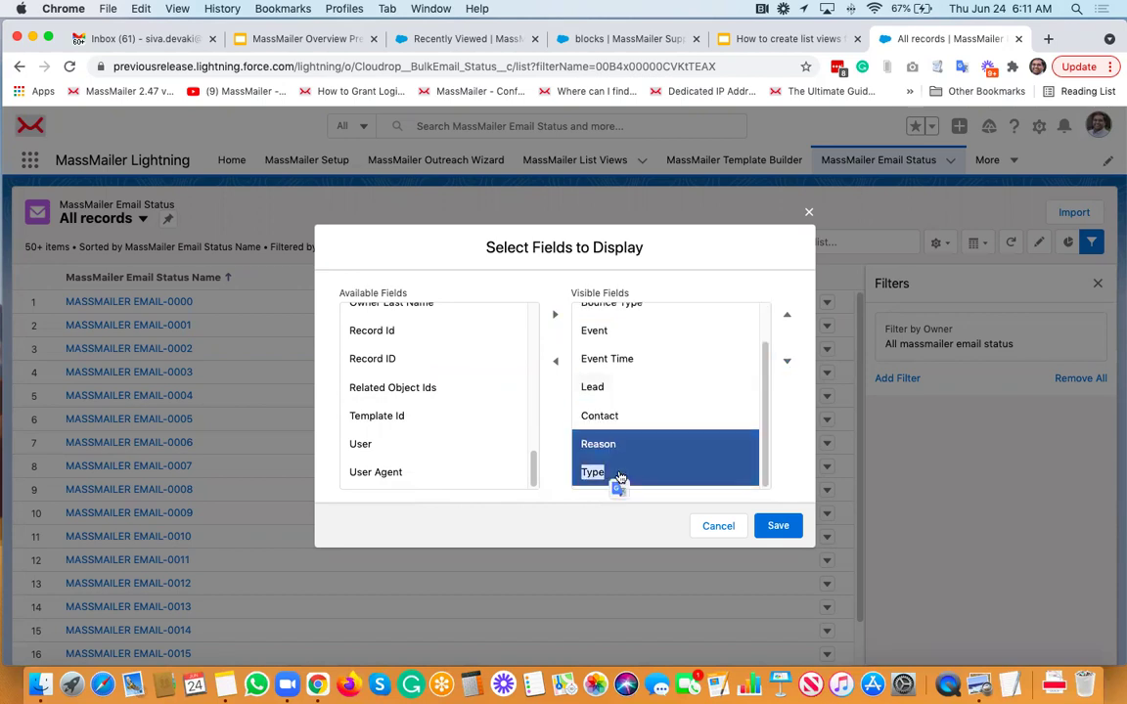
{"action": "left_click", "coordinate": [785, 315]}
{"action": "left_click", "coordinate": [786, 314]}
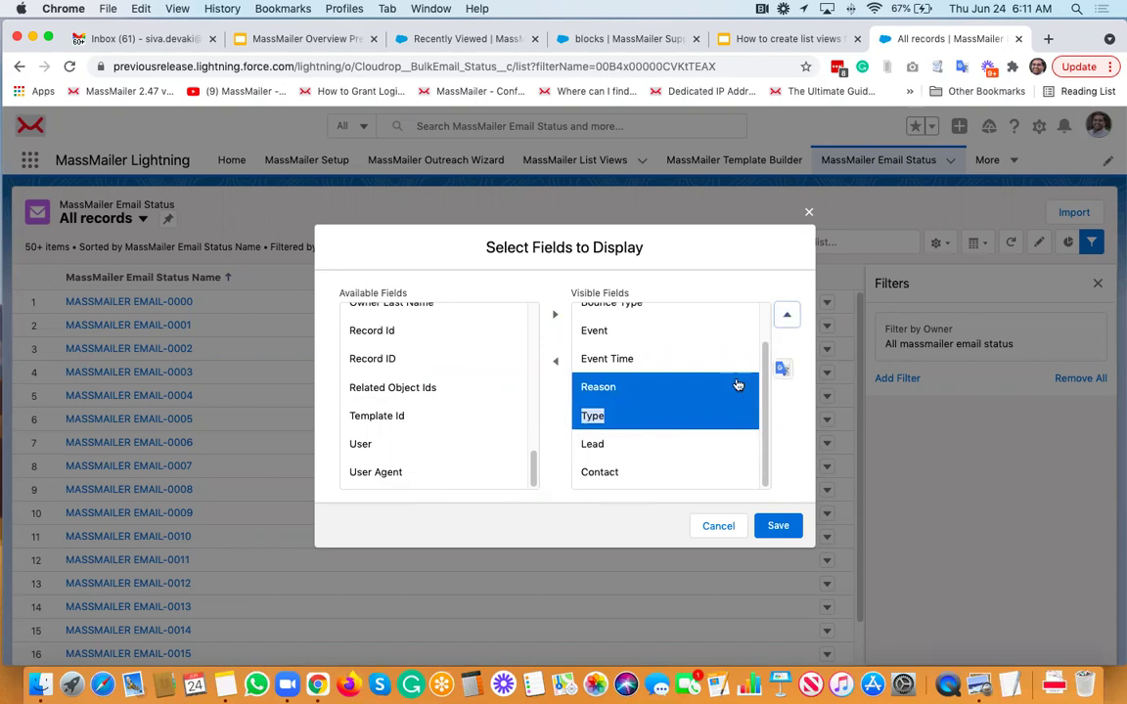
Move Bounce Type down the visible fields so it sits between Reason and Type
{"action": "scroll", "coordinate": [661, 367], "scroll_direction": "up", "scroll_amount": 2}
{"action": "left_click", "coordinate": [669, 350]}
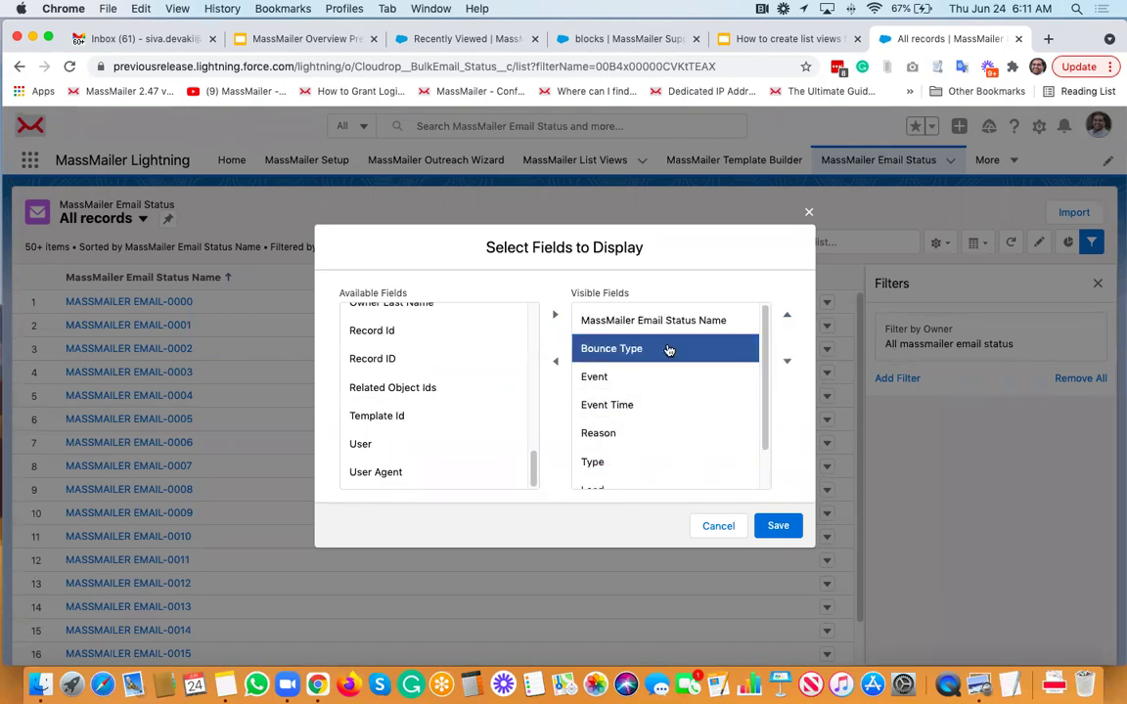
{"action": "left_click", "coordinate": [787, 364]}
{"action": "left_click", "coordinate": [786, 363]}
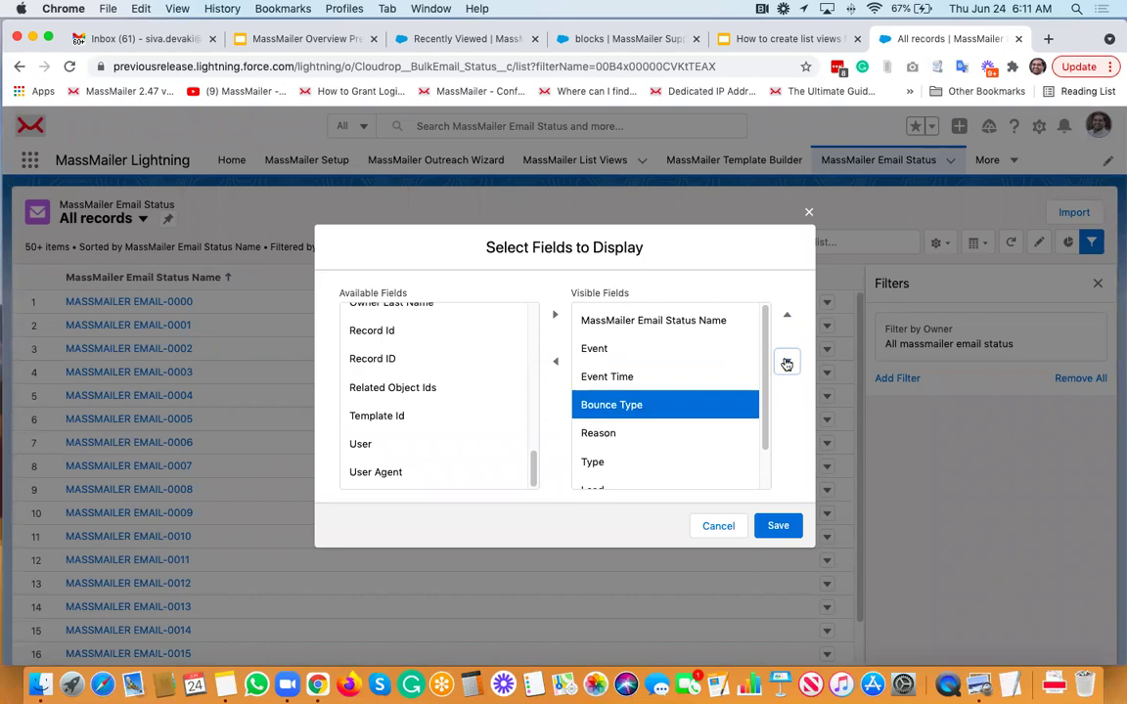
{"action": "left_click", "coordinate": [787, 364]}
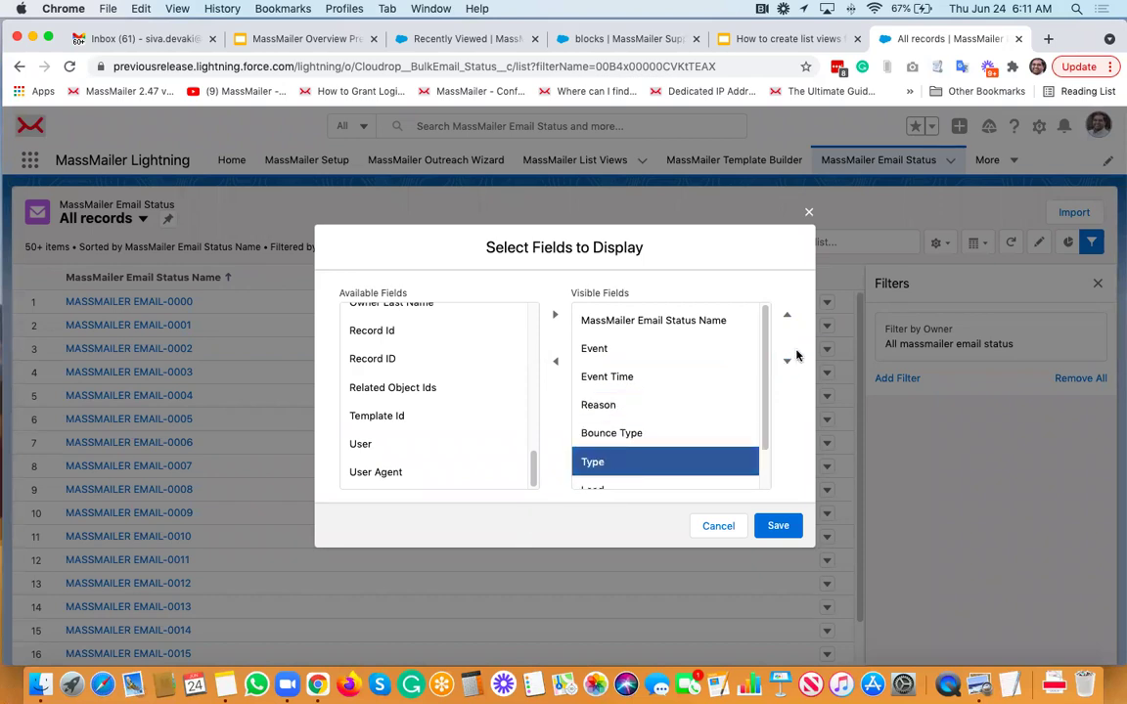
Move Type up the visible fields so it sits directly after Event
{"action": "left_click", "coordinate": [787, 317]}
{"action": "left_click", "coordinate": [788, 317]}
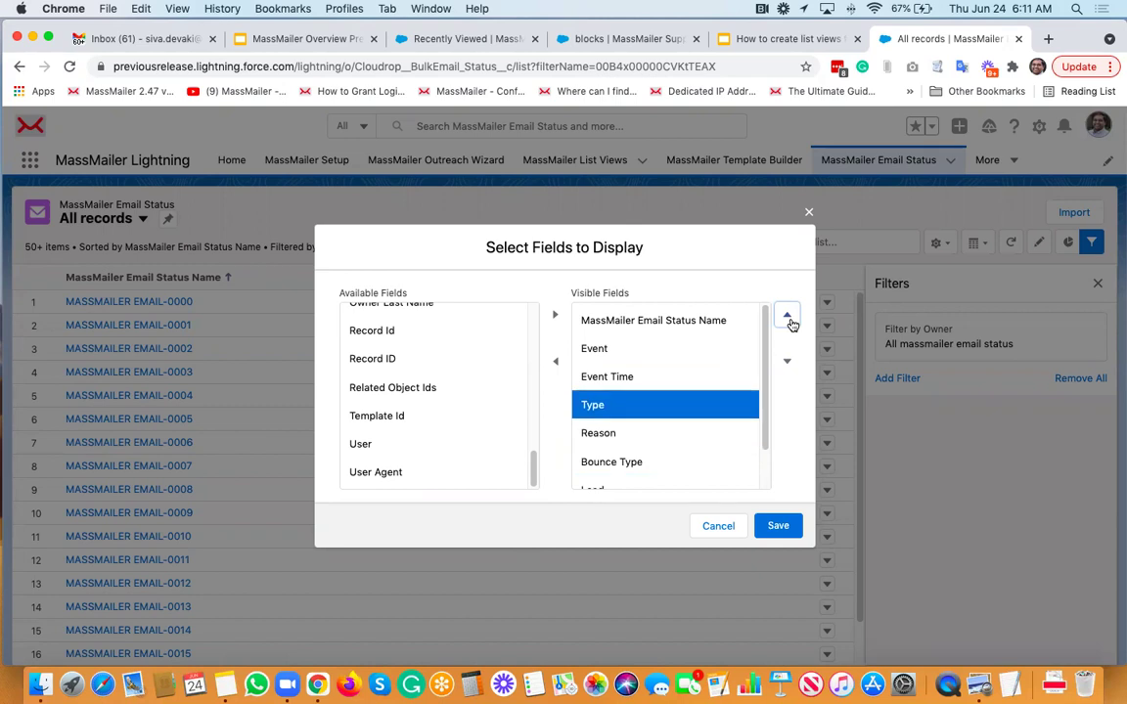
{"action": "left_click", "coordinate": [788, 318]}
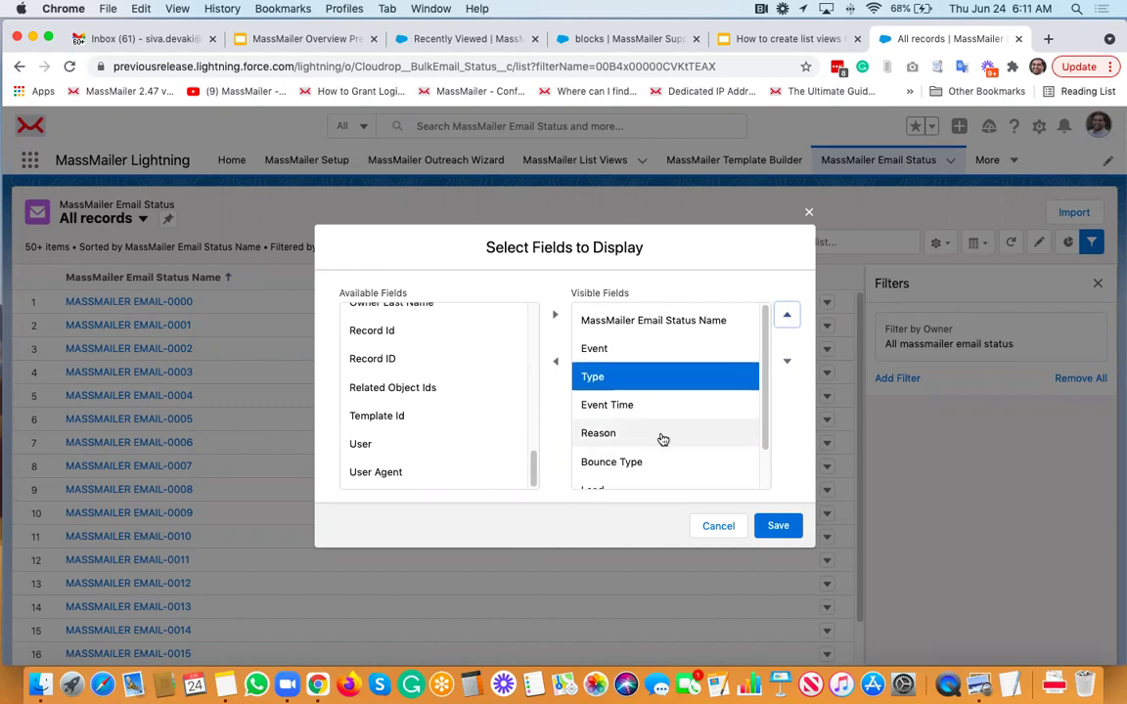
Check the remaining available fields and save the visible field selection and order for the All records list view
{"action": "scroll", "coordinate": [680, 455], "scroll_direction": "down", "scroll_amount": 2}
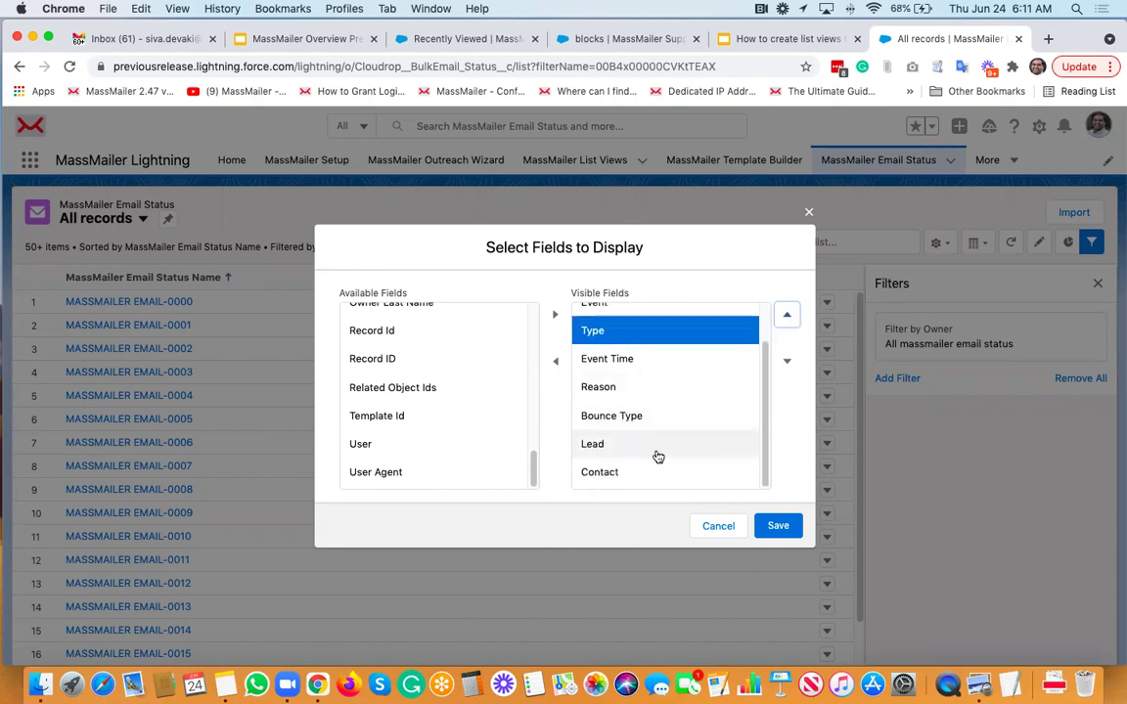
{"action": "scroll", "coordinate": [594, 402], "scroll_direction": "up", "scroll_amount": 2}
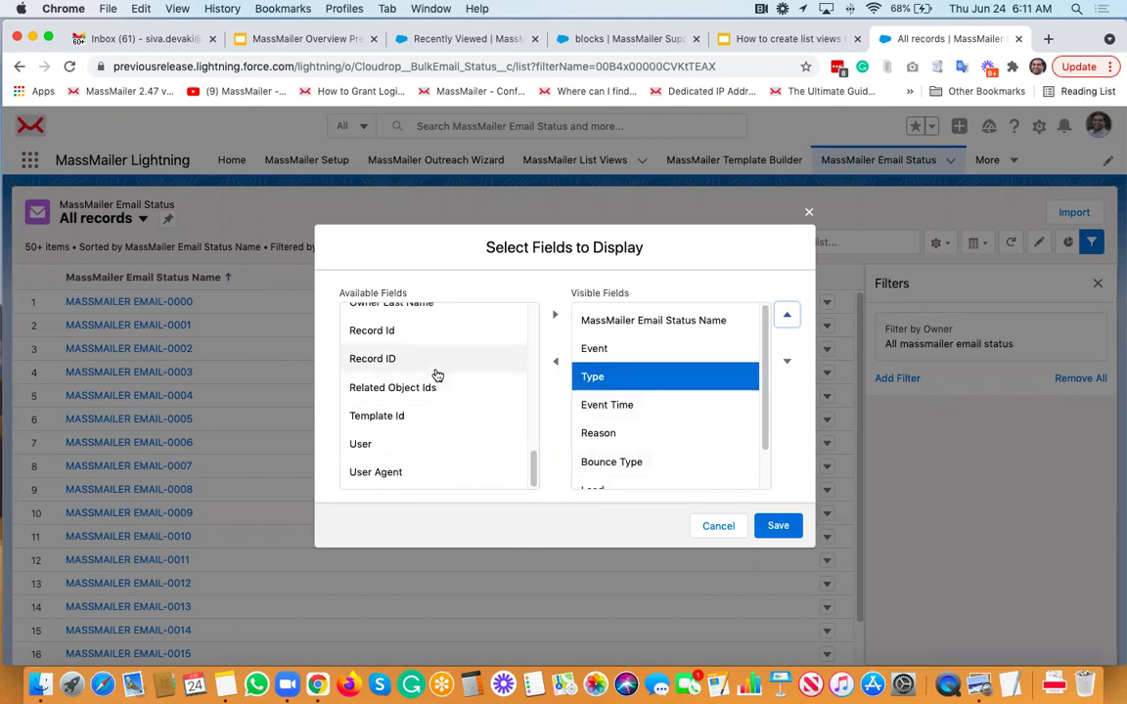
{"action": "scroll", "coordinate": [438, 376], "scroll_direction": "up", "scroll_amount": 10}
{"action": "scroll", "coordinate": [415, 376], "scroll_direction": "up", "scroll_amount": 4}
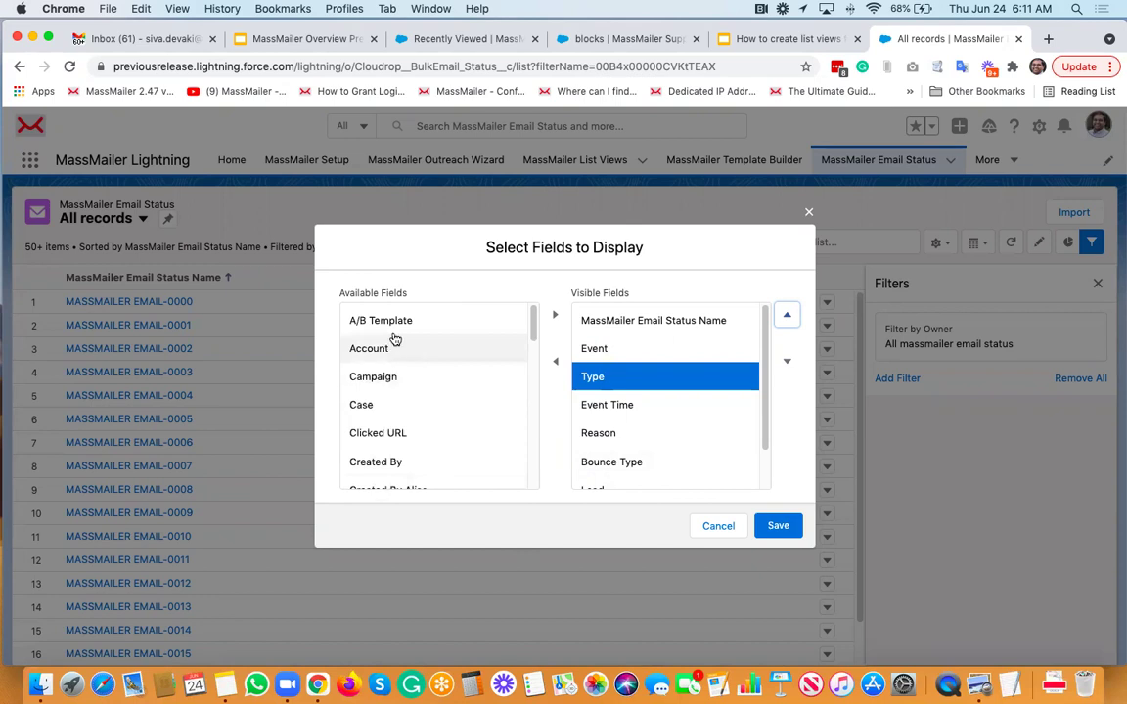
{"action": "scroll", "coordinate": [420, 397], "scroll_direction": "down", "scroll_amount": 3}
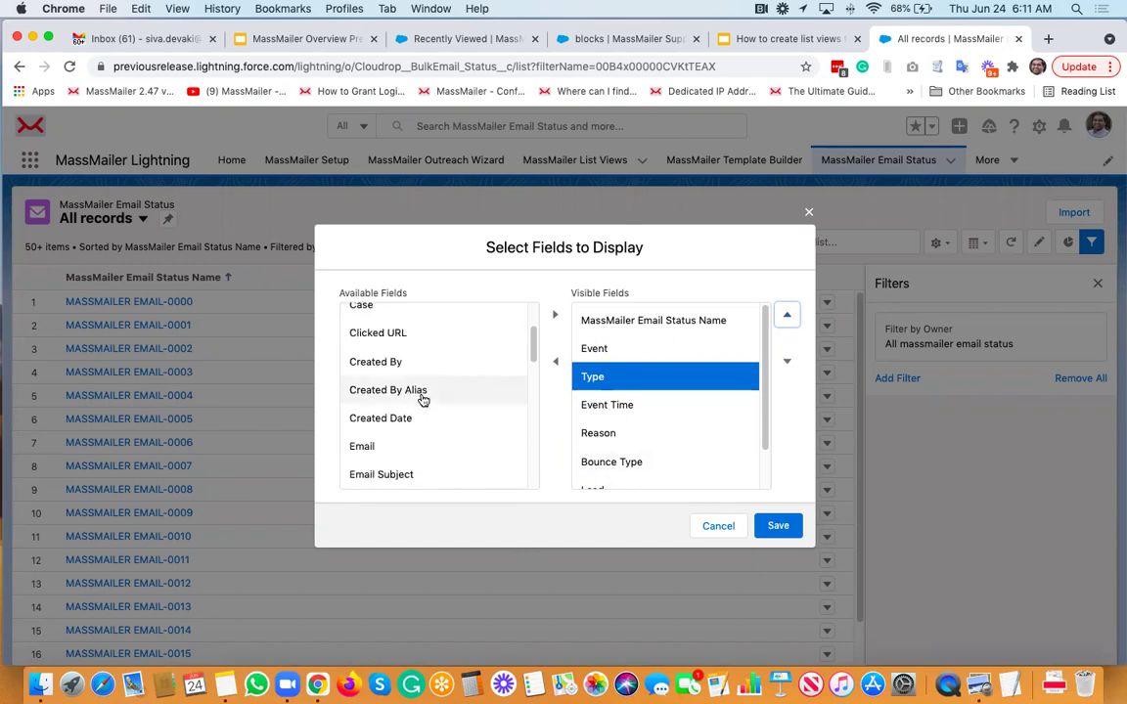
{"action": "scroll", "coordinate": [422, 400], "scroll_direction": "down", "scroll_amount": 3}
{"action": "scroll", "coordinate": [422, 400], "scroll_direction": "down", "scroll_amount": 5}
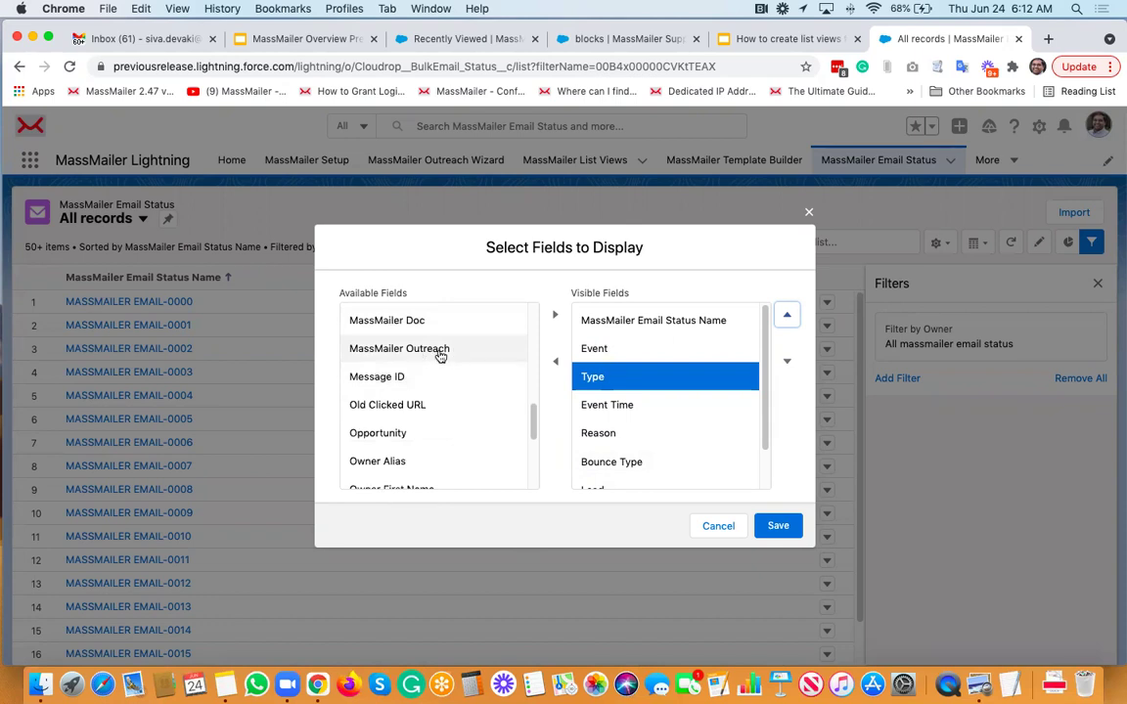
{"action": "scroll", "coordinate": [440, 356], "scroll_direction": "down", "scroll_amount": 1}
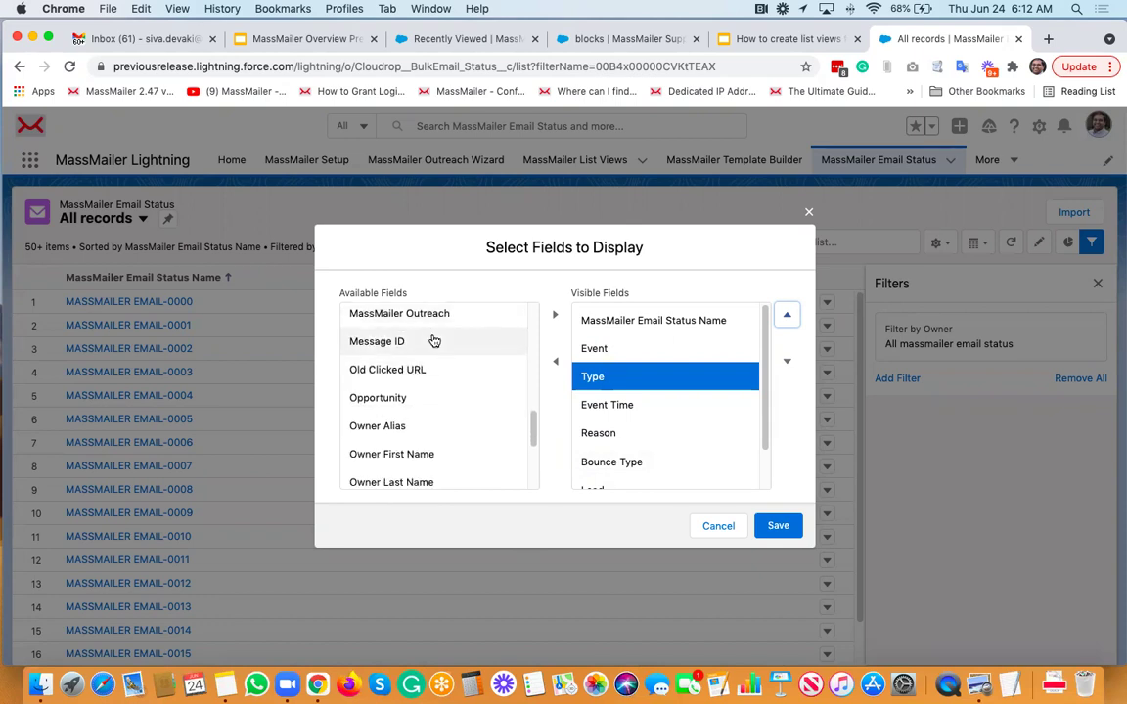
{"action": "scroll", "coordinate": [635, 420], "scroll_direction": "down", "scroll_amount": 1}
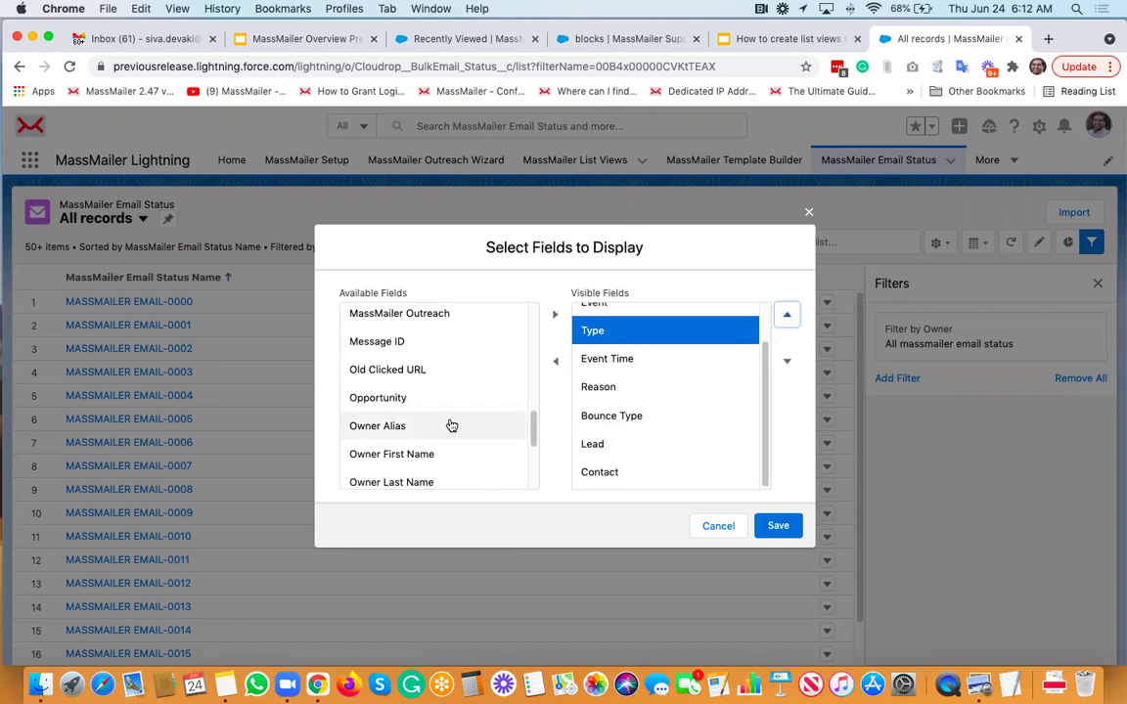
{"action": "scroll", "coordinate": [455, 411], "scroll_direction": "down", "scroll_amount": 1}
{"action": "scroll", "coordinate": [455, 406], "scroll_direction": "down", "scroll_amount": 3}
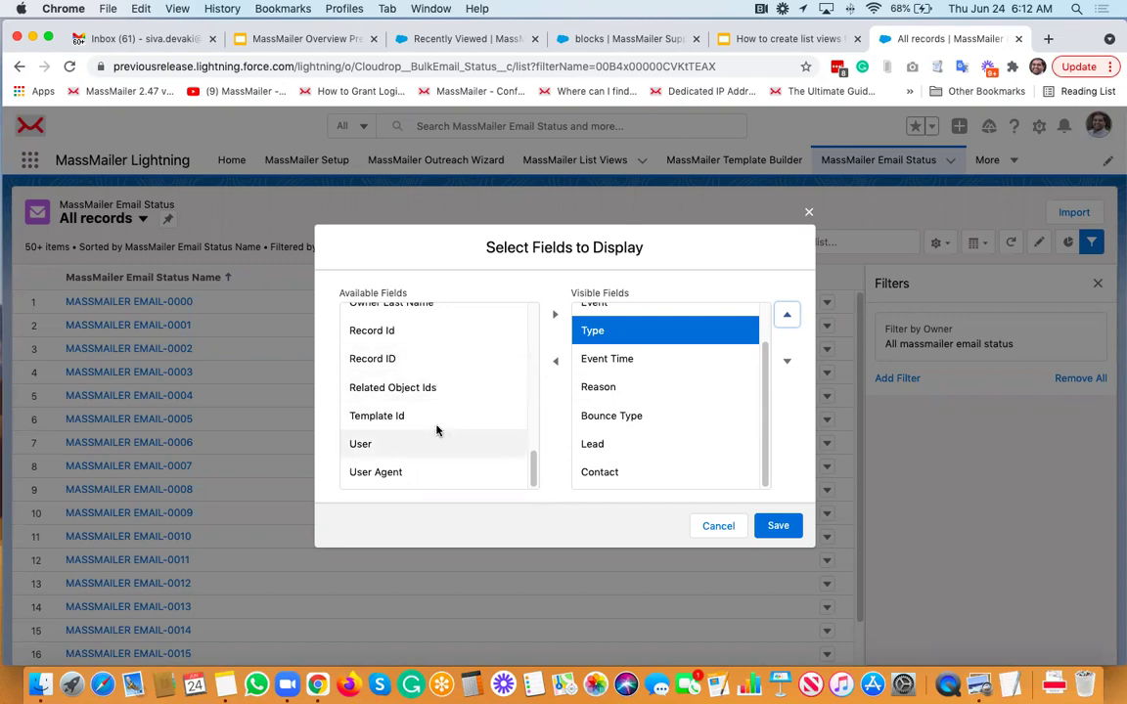
{"action": "left_click", "coordinate": [779, 528]}
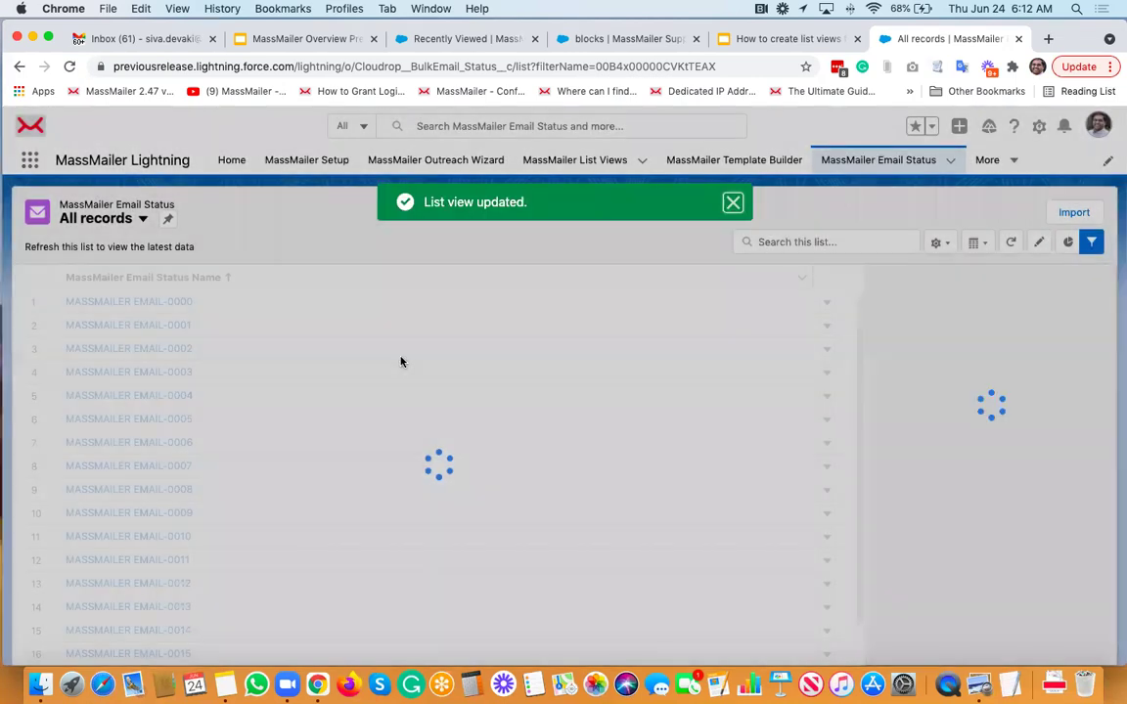
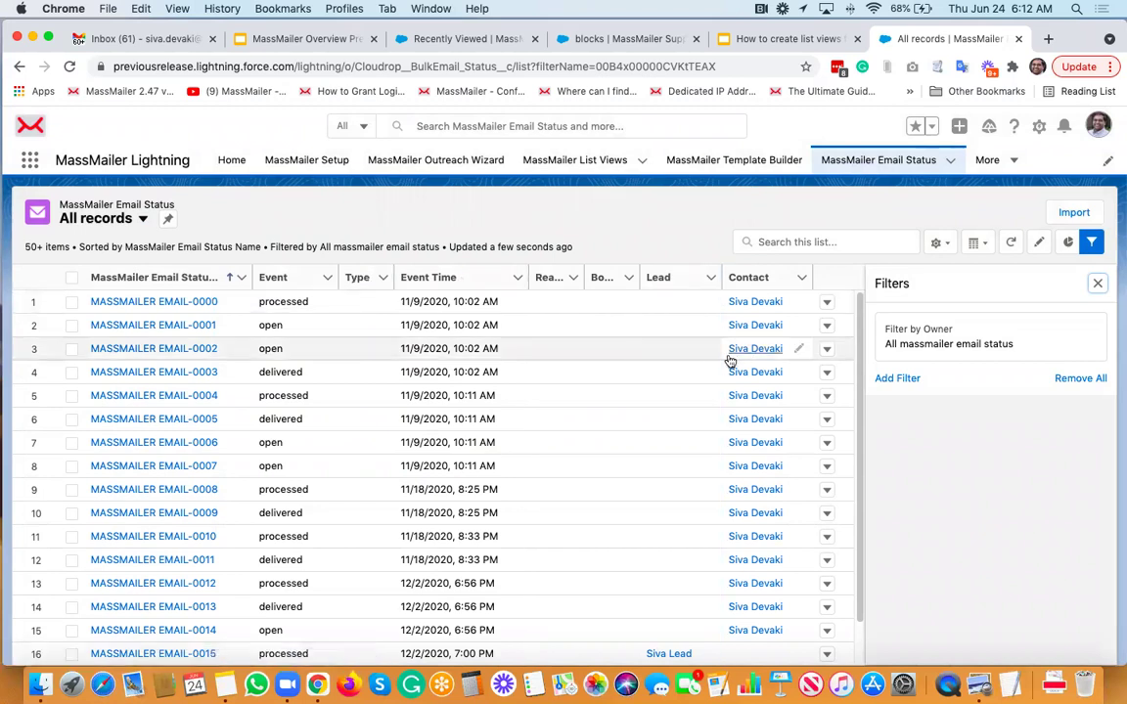
Look through the records in the All records list view to examine the Event, Type, Reason, Bounce Type, Lead and Contact columns
{"action": "scroll", "coordinate": [724, 360], "scroll_direction": "down", "scroll_amount": 2}
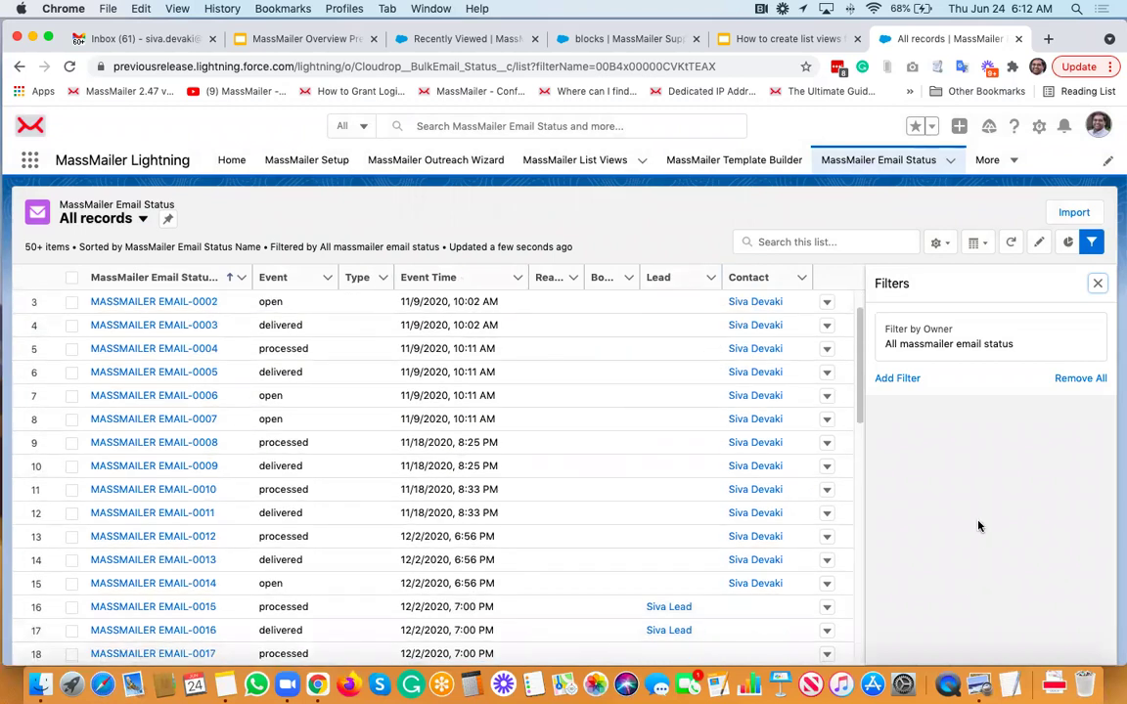
{"action": "scroll", "coordinate": [567, 416], "scroll_direction": "up", "scroll_amount": 2}
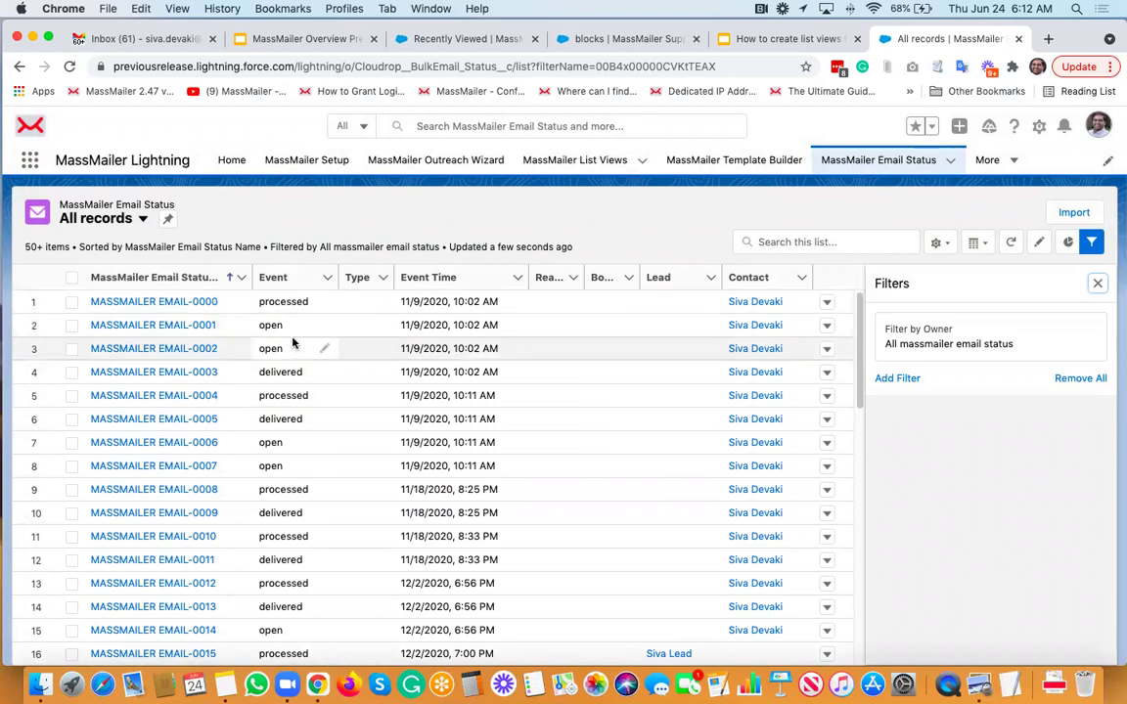
{"action": "scroll", "coordinate": [292, 342], "scroll_direction": "down", "scroll_amount": 10}
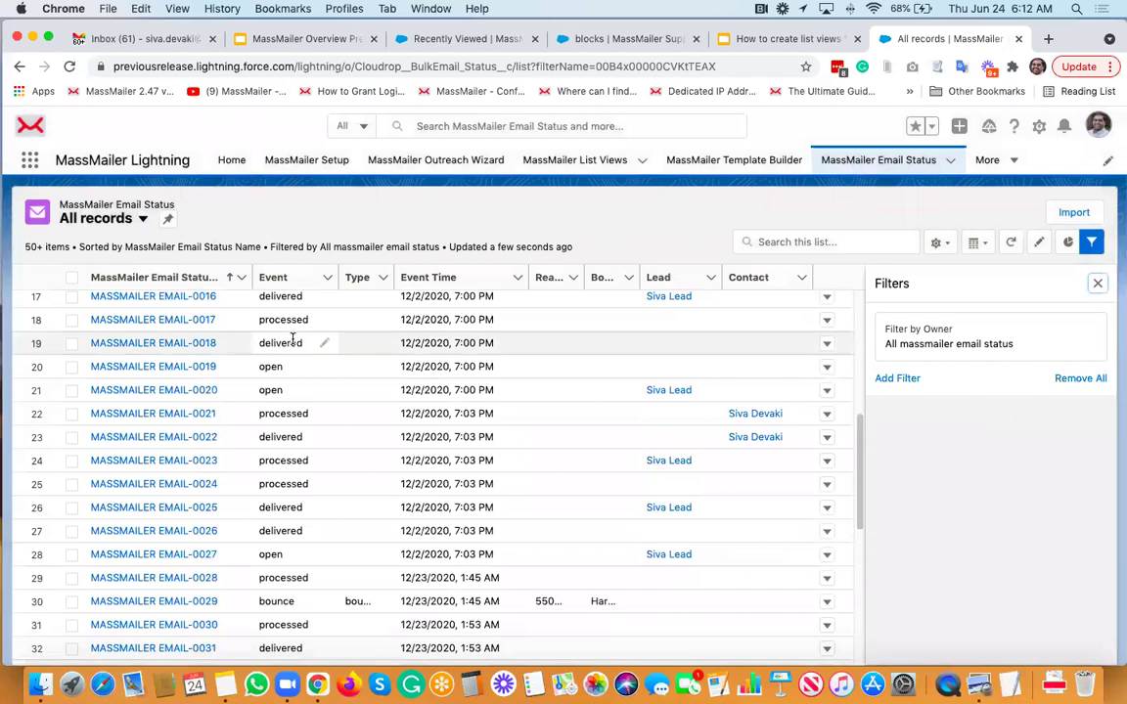
{"action": "scroll", "coordinate": [292, 339], "scroll_direction": "down", "scroll_amount": 3}
{"action": "scroll", "coordinate": [294, 386], "scroll_direction": "down", "scroll_amount": 1}
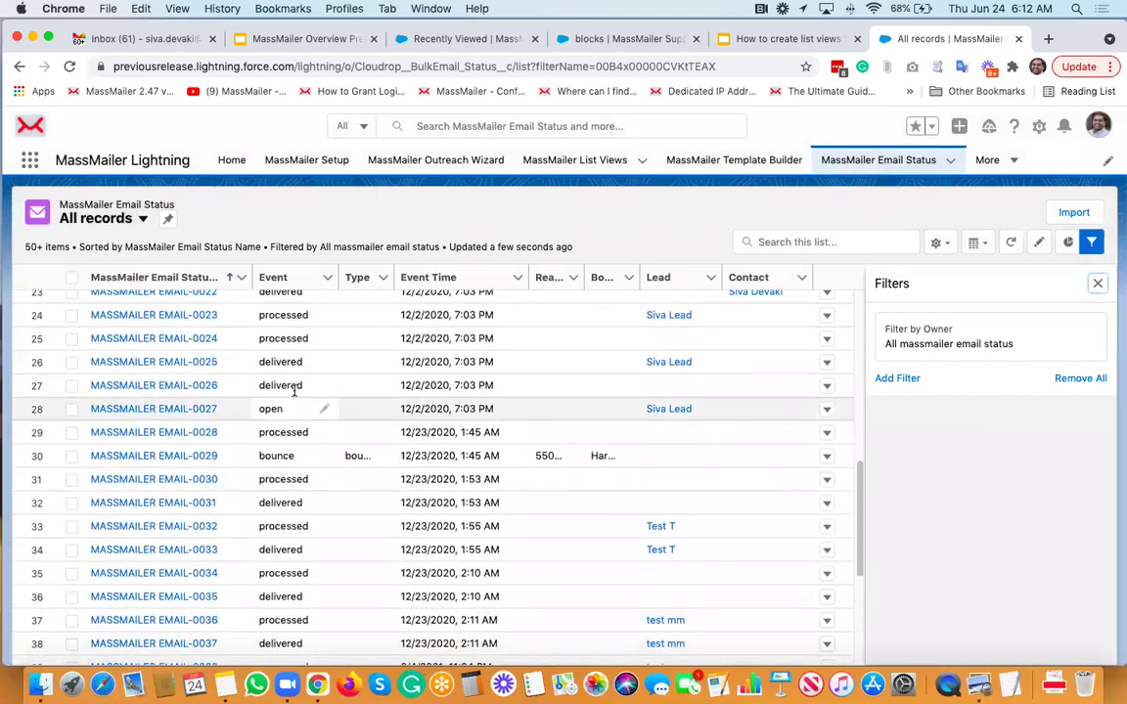
{"action": "scroll", "coordinate": [276, 445], "scroll_direction": "down", "scroll_amount": 3}
{"action": "scroll", "coordinate": [280, 450], "scroll_direction": "down", "scroll_amount": 5}
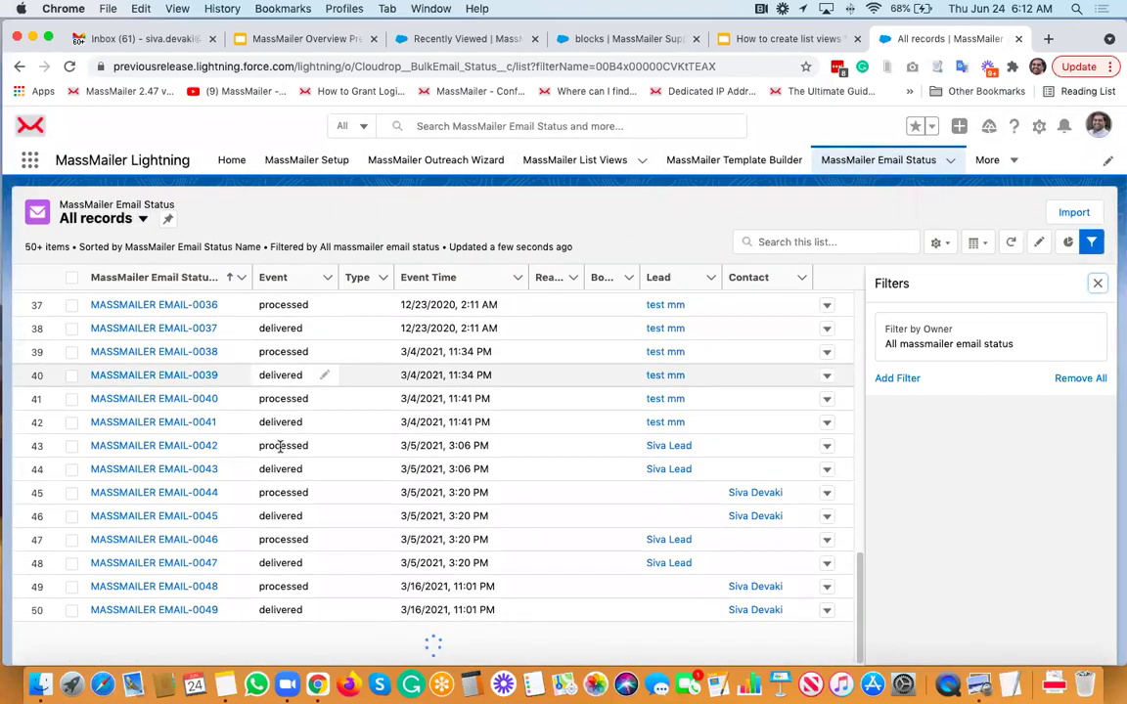
{"action": "scroll", "coordinate": [291, 499], "scroll_direction": "down", "scroll_amount": 3}
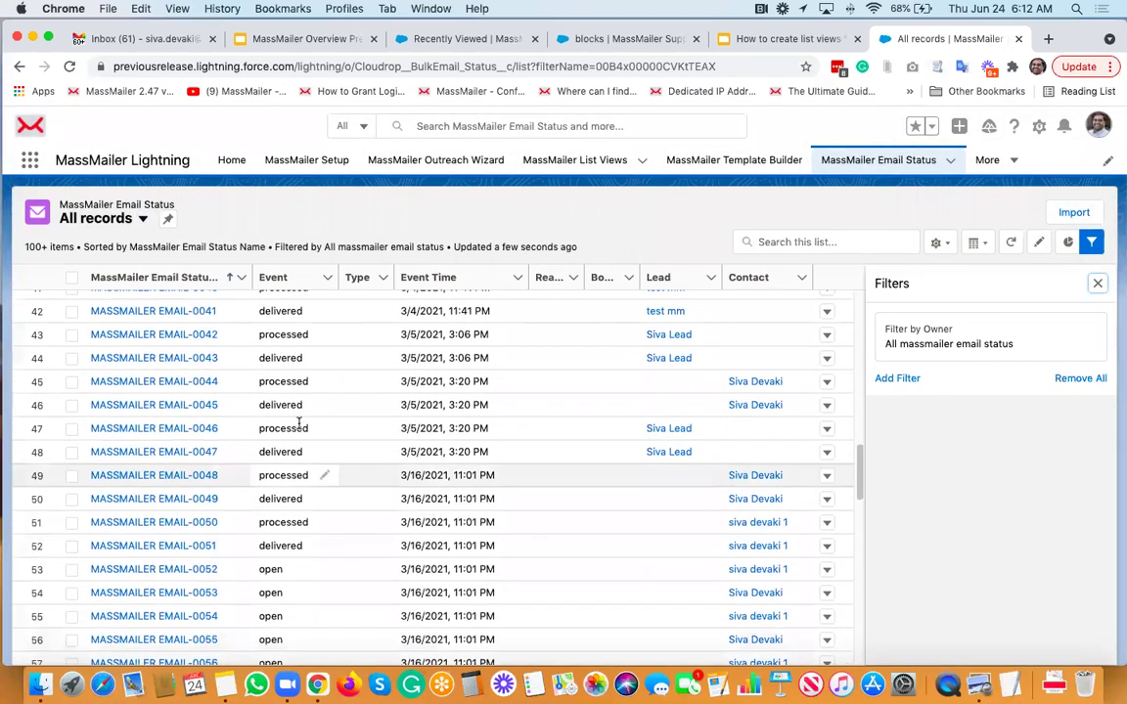
Review the remaining email status records to the end of the list, then go back to the bounce event row
{"action": "scroll", "coordinate": [299, 422], "scroll_direction": "down", "scroll_amount": 3}
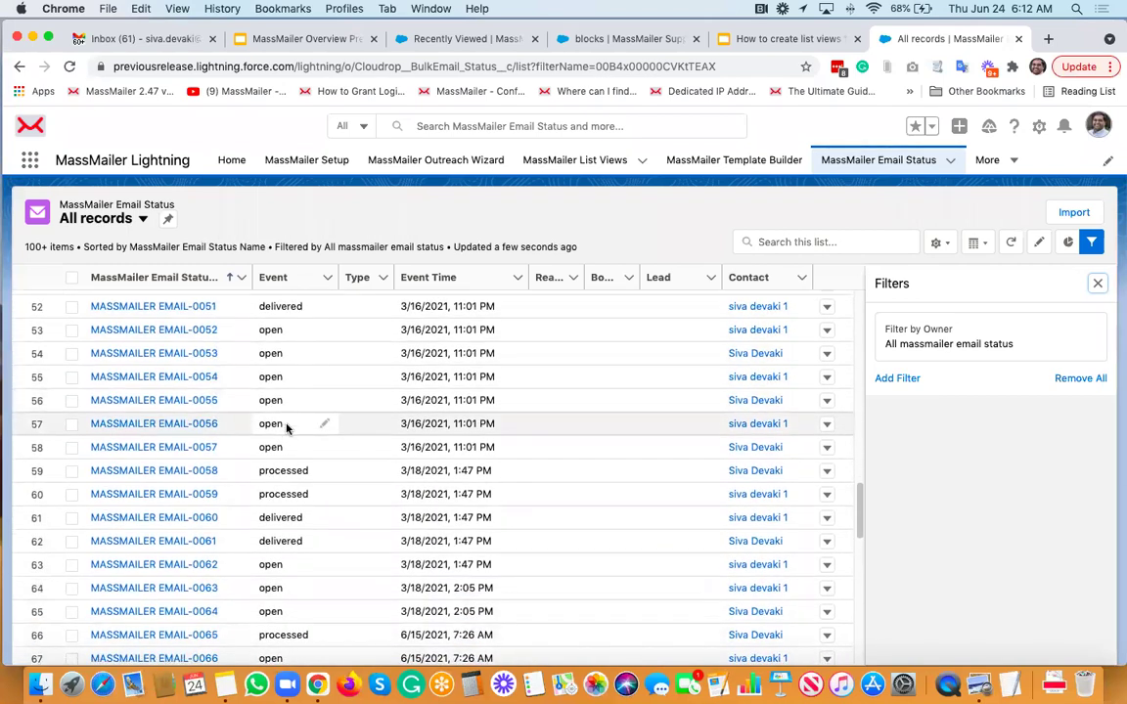
{"action": "scroll", "coordinate": [287, 423], "scroll_direction": "down", "scroll_amount": 2}
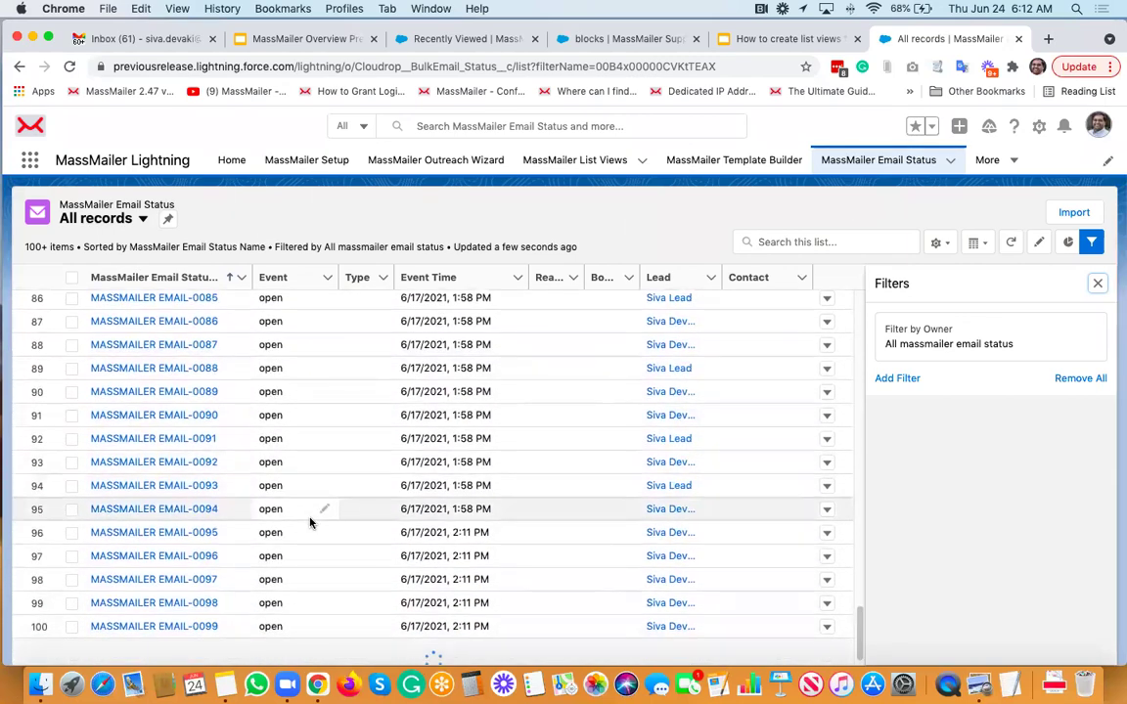
{"action": "scroll", "coordinate": [277, 499], "scroll_direction": "down", "scroll_amount": 1}
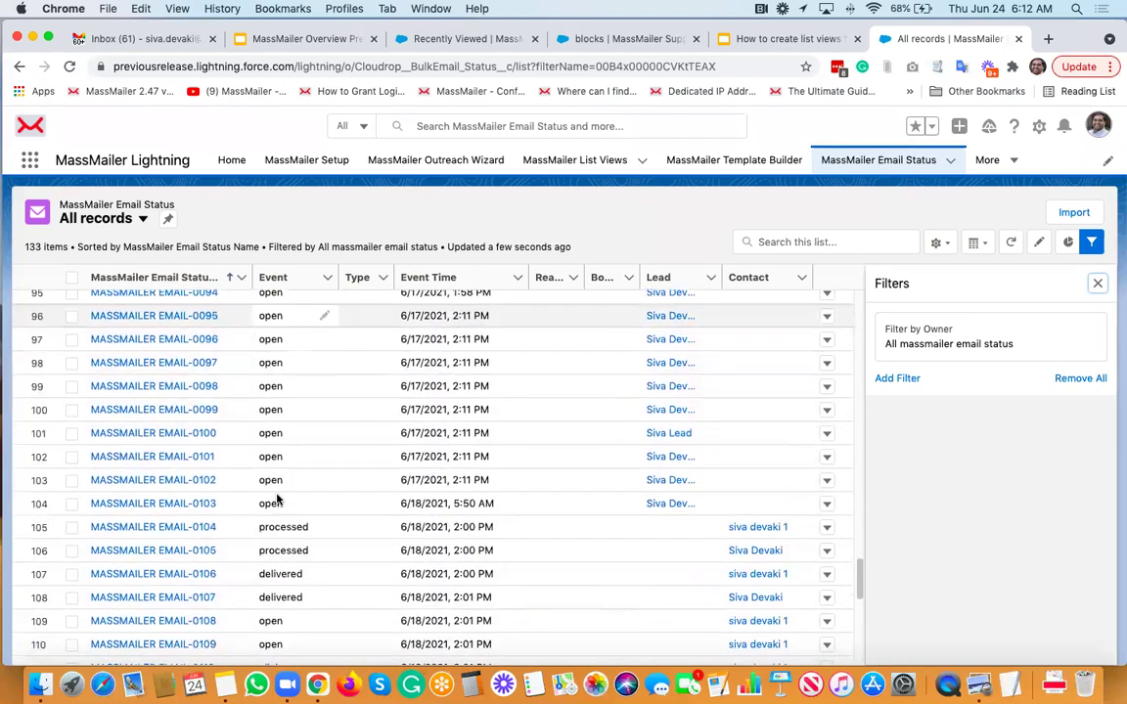
{"action": "scroll", "coordinate": [277, 499], "scroll_direction": "down", "scroll_amount": 3}
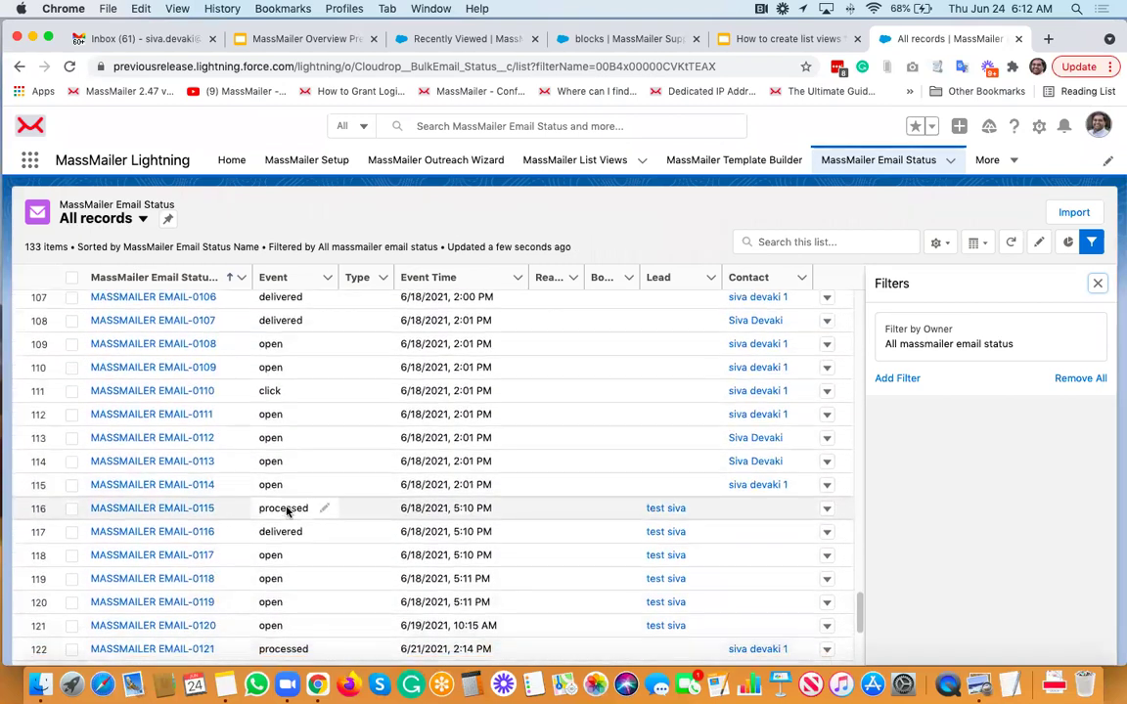
{"action": "scroll", "coordinate": [287, 510], "scroll_direction": "down", "scroll_amount": 2}
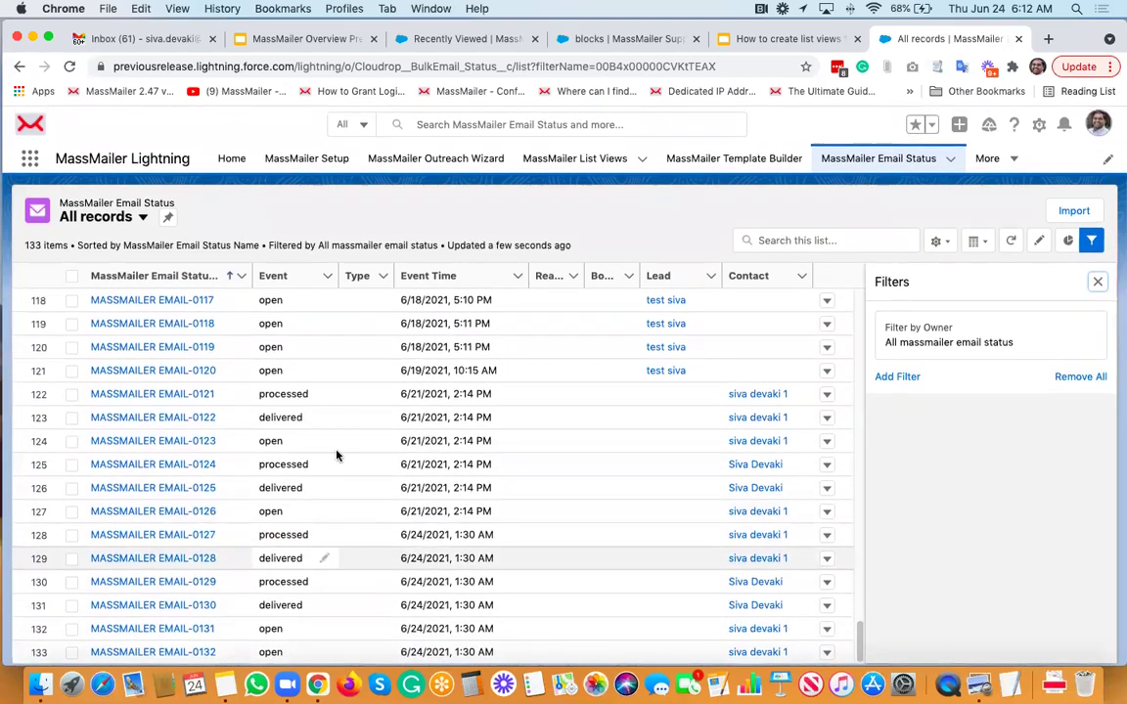
{"action": "scroll", "coordinate": [331, 449], "scroll_direction": "up", "scroll_amount": 4}
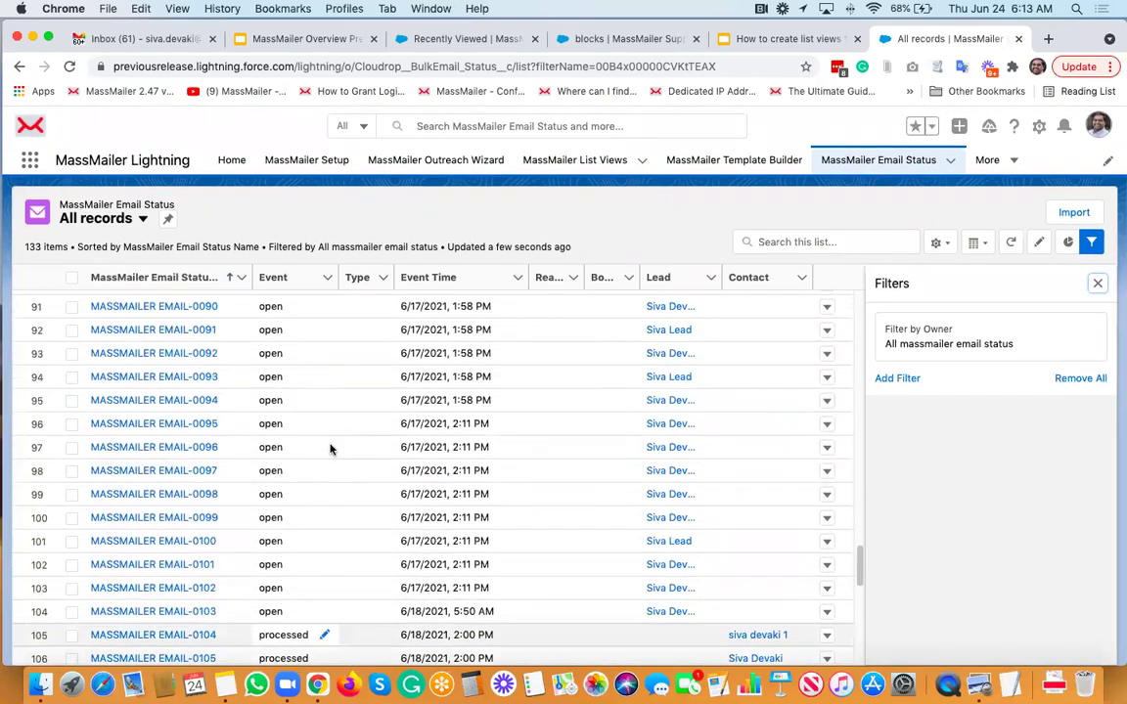
{"action": "scroll", "coordinate": [327, 451], "scroll_direction": "up", "scroll_amount": 5}
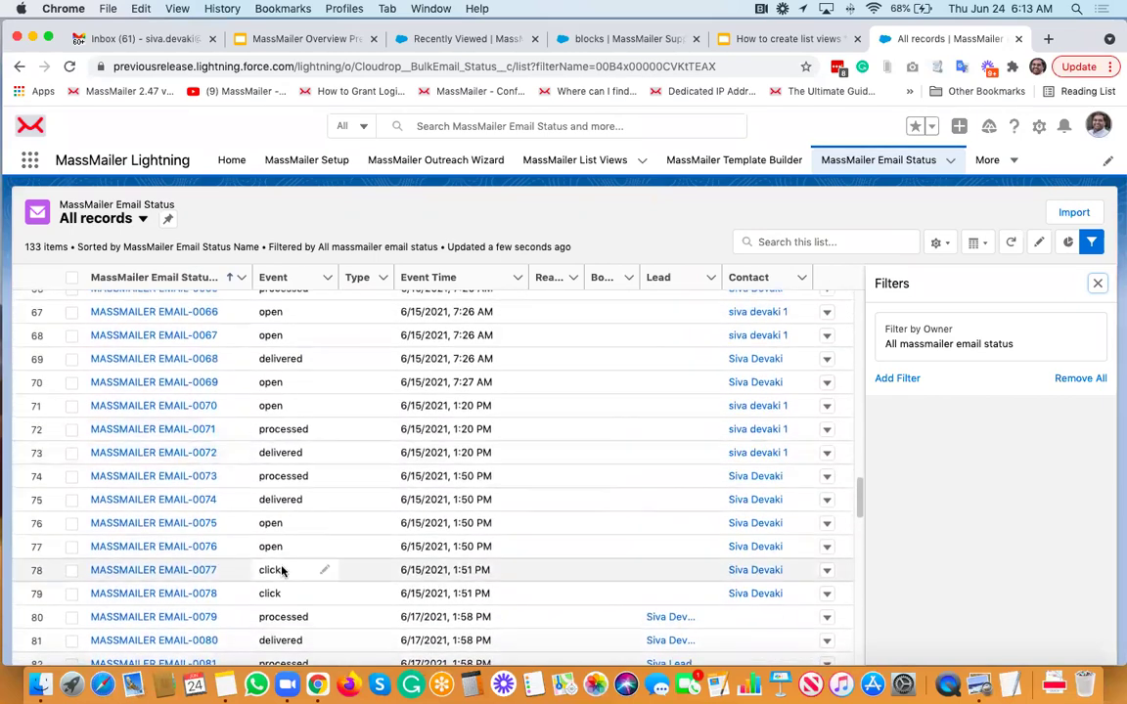
{"action": "scroll", "coordinate": [332, 392], "scroll_direction": "up", "scroll_amount": 1}
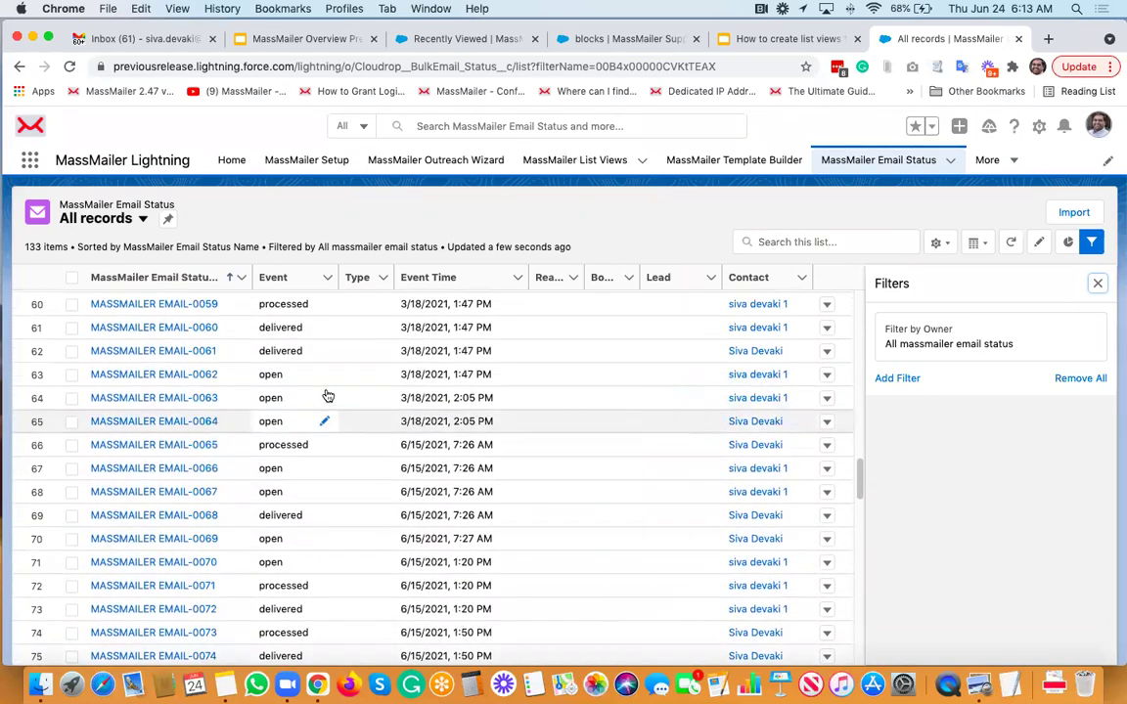
{"action": "scroll", "coordinate": [328, 395], "scroll_direction": "up", "scroll_amount": 8}
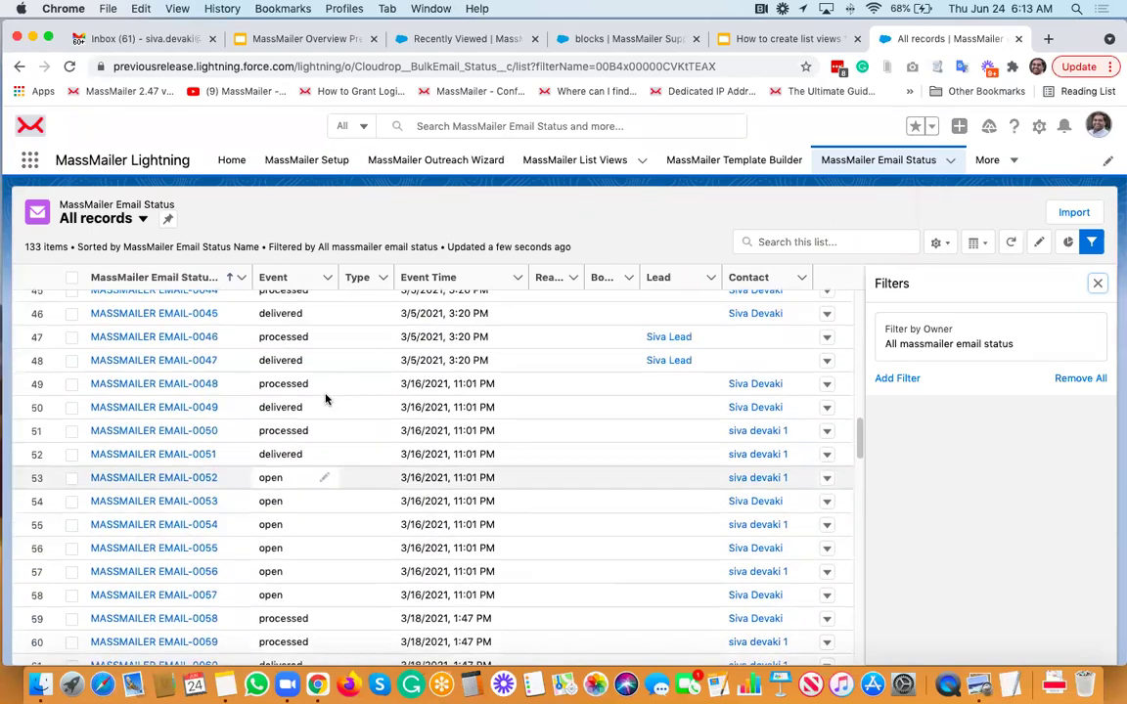
{"action": "scroll", "coordinate": [323, 399], "scroll_direction": "up", "scroll_amount": 9}
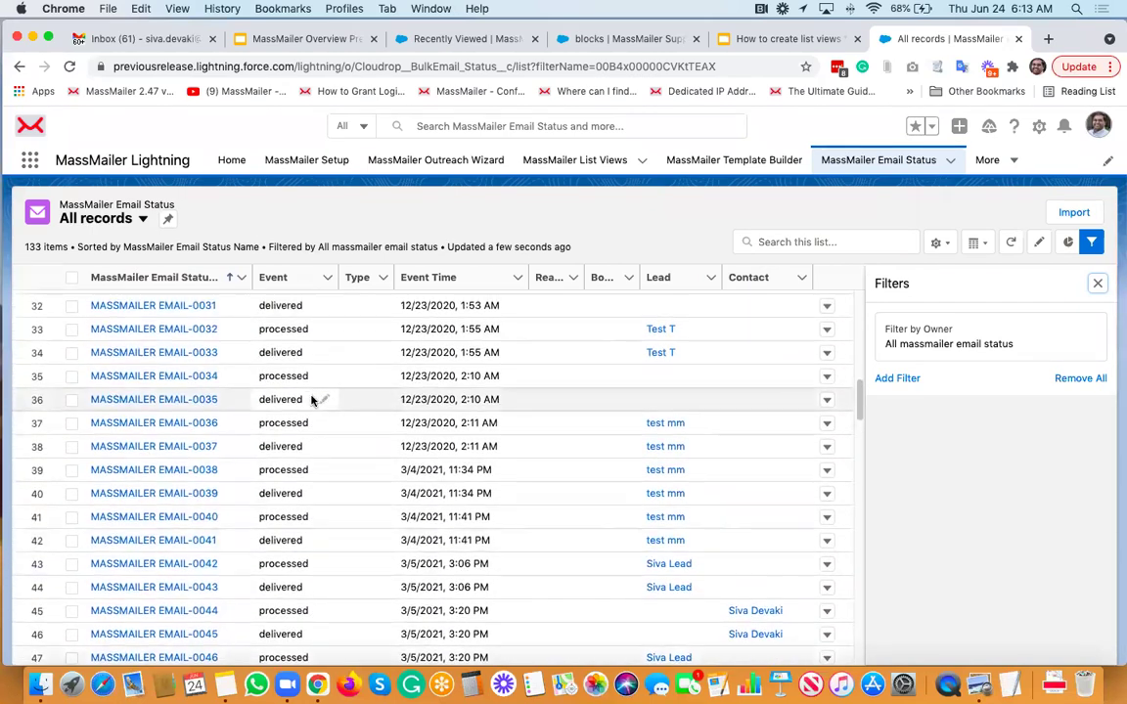
{"action": "scroll", "coordinate": [311, 399], "scroll_direction": "up", "scroll_amount": 2}
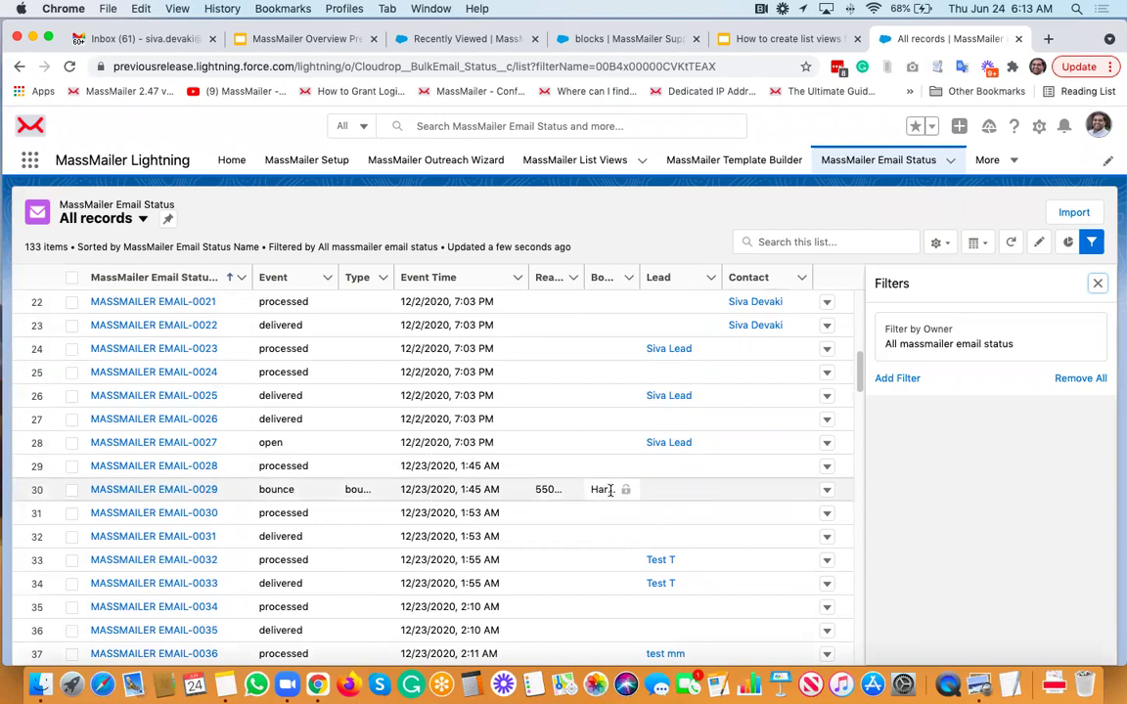
Open the bounced record MASSMAILER EMAIL-0029 in a separate browser tab and examine its event, bounce type and reason details
{"action": "left_click", "coordinate": [186, 491], "text": "super"}
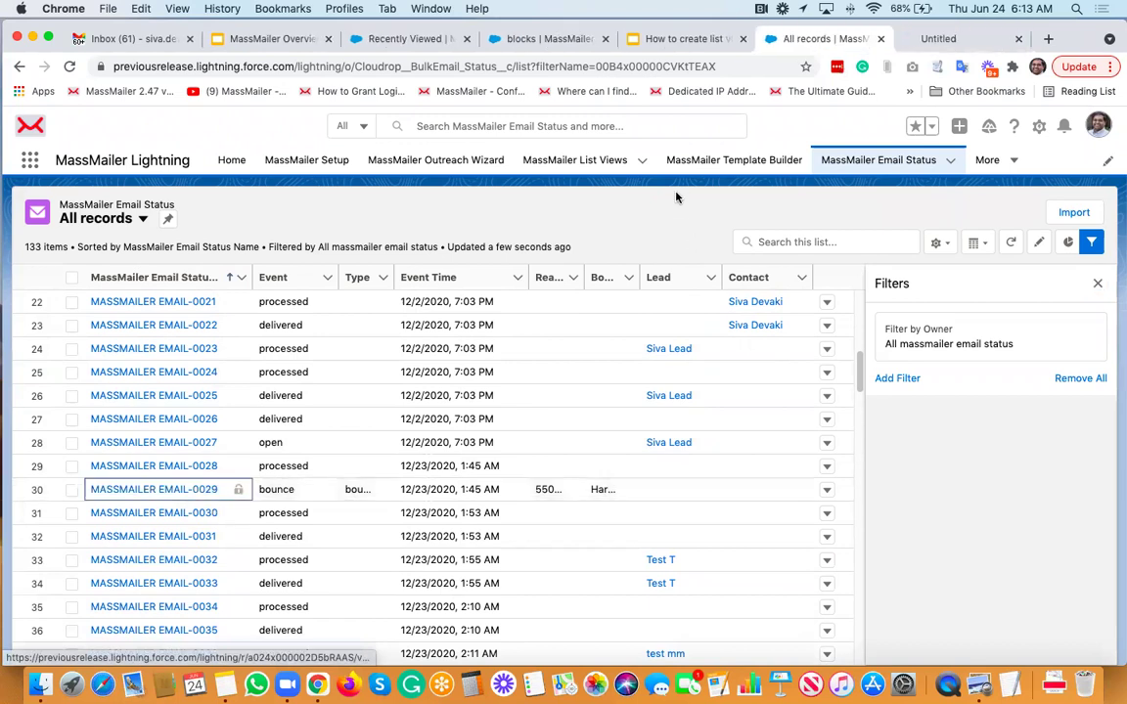
{"action": "left_click", "coordinate": [931, 41]}
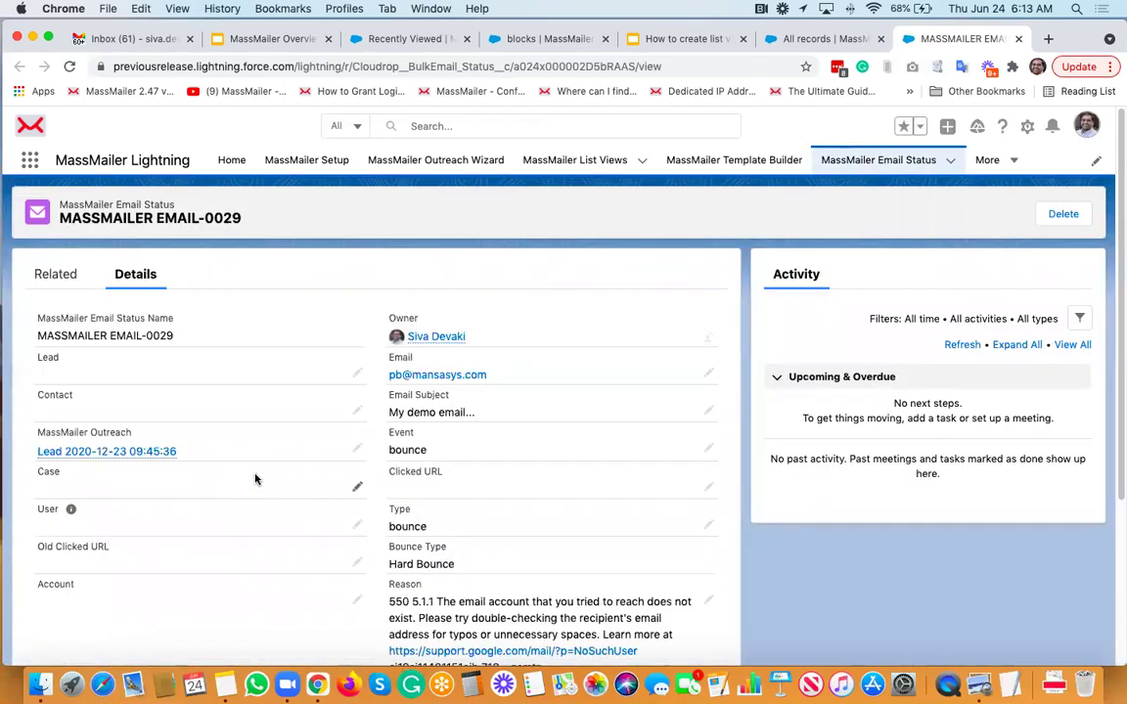
{"action": "scroll", "coordinate": [356, 501], "scroll_direction": "down", "scroll_amount": 2}
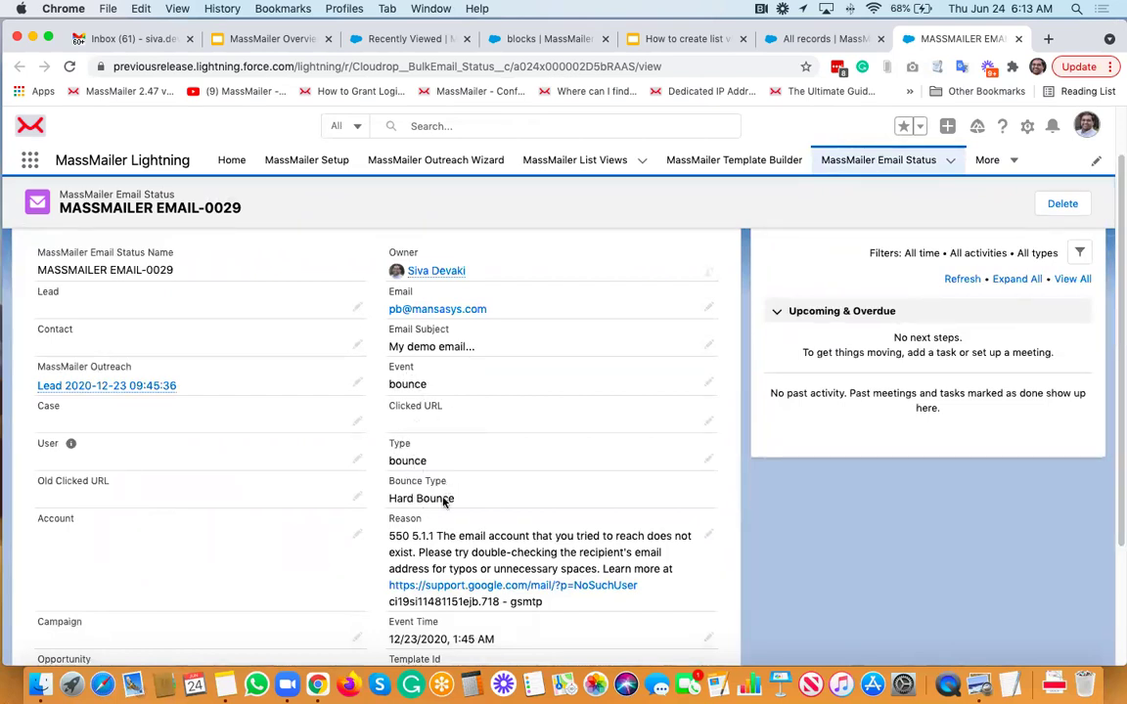
{"action": "scroll", "coordinate": [454, 505], "scroll_direction": "down", "scroll_amount": 2}
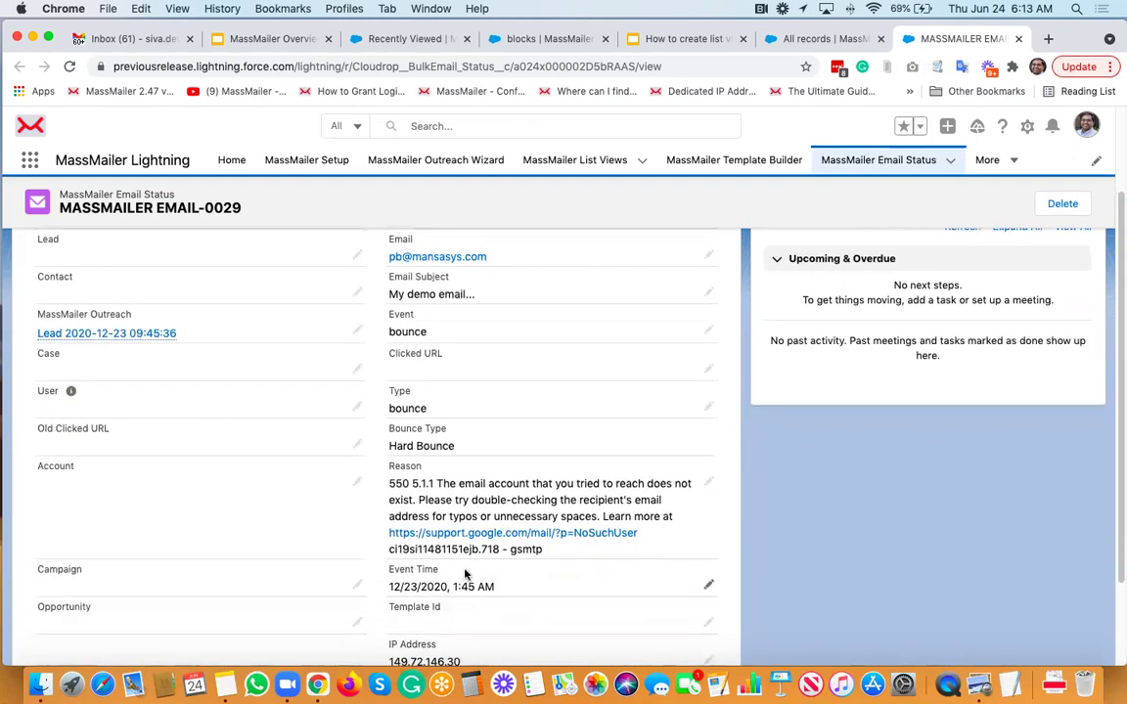
{"action": "scroll", "coordinate": [464, 574], "scroll_direction": "up", "scroll_amount": 5}
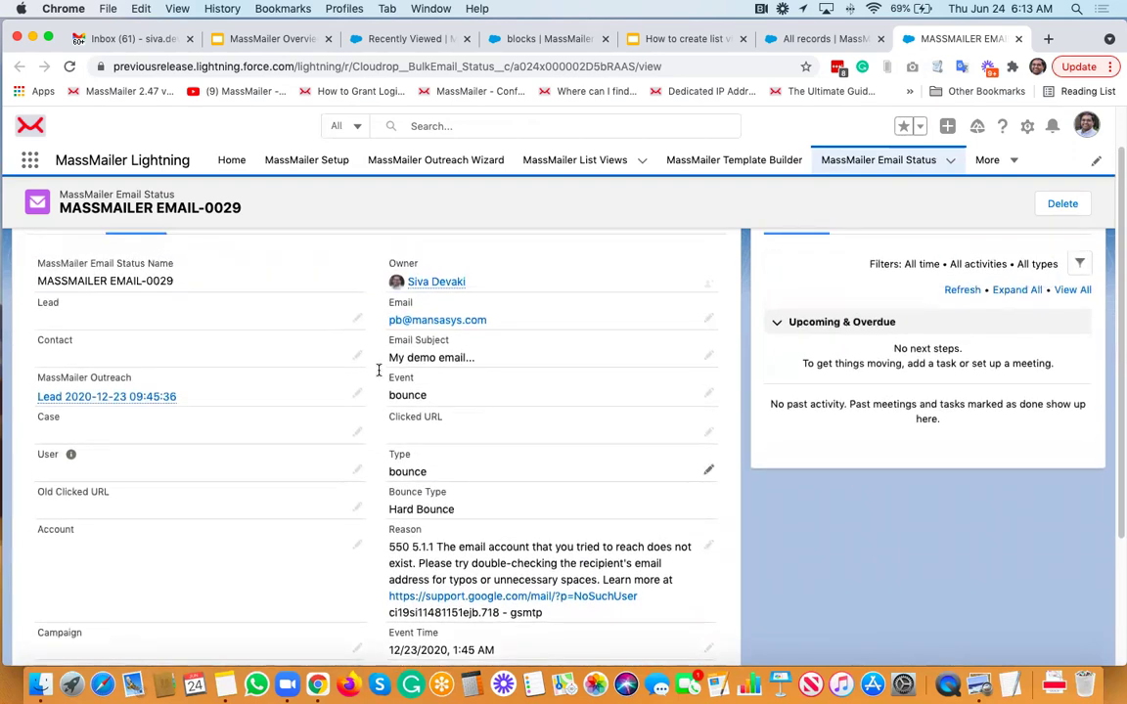
Return to the All records list view and hide its filters so the columns get more room
{"action": "left_click", "coordinate": [816, 38]}
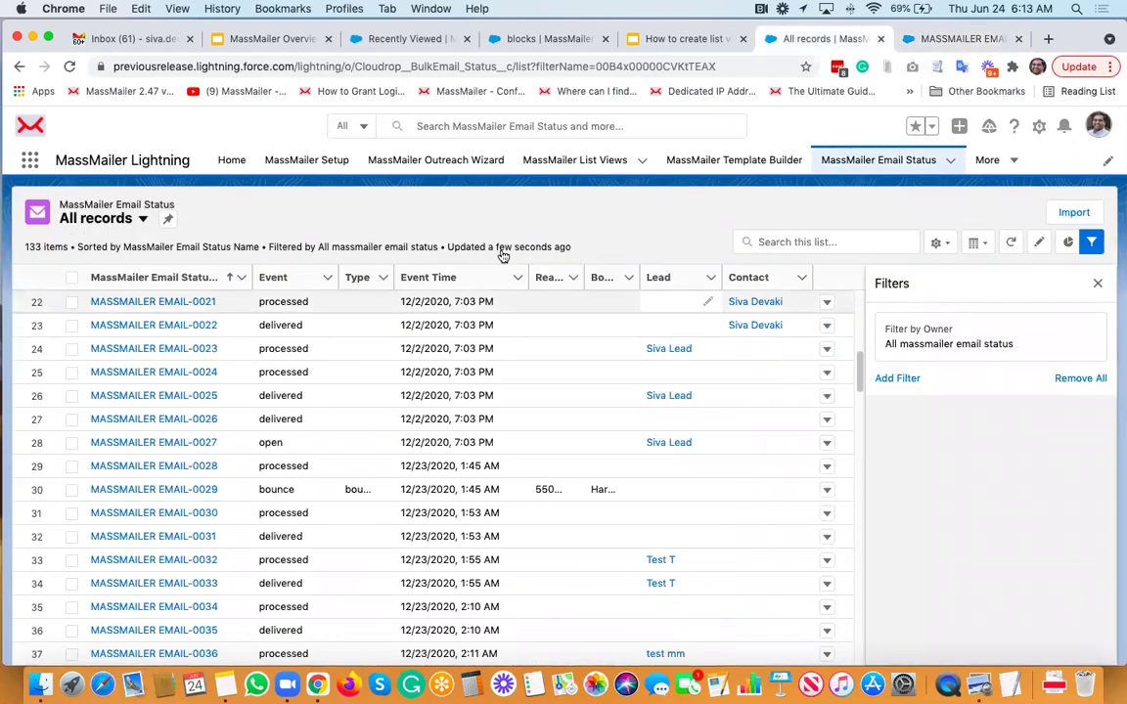
{"action": "scroll", "coordinate": [378, 365], "scroll_direction": "up", "scroll_amount": 5}
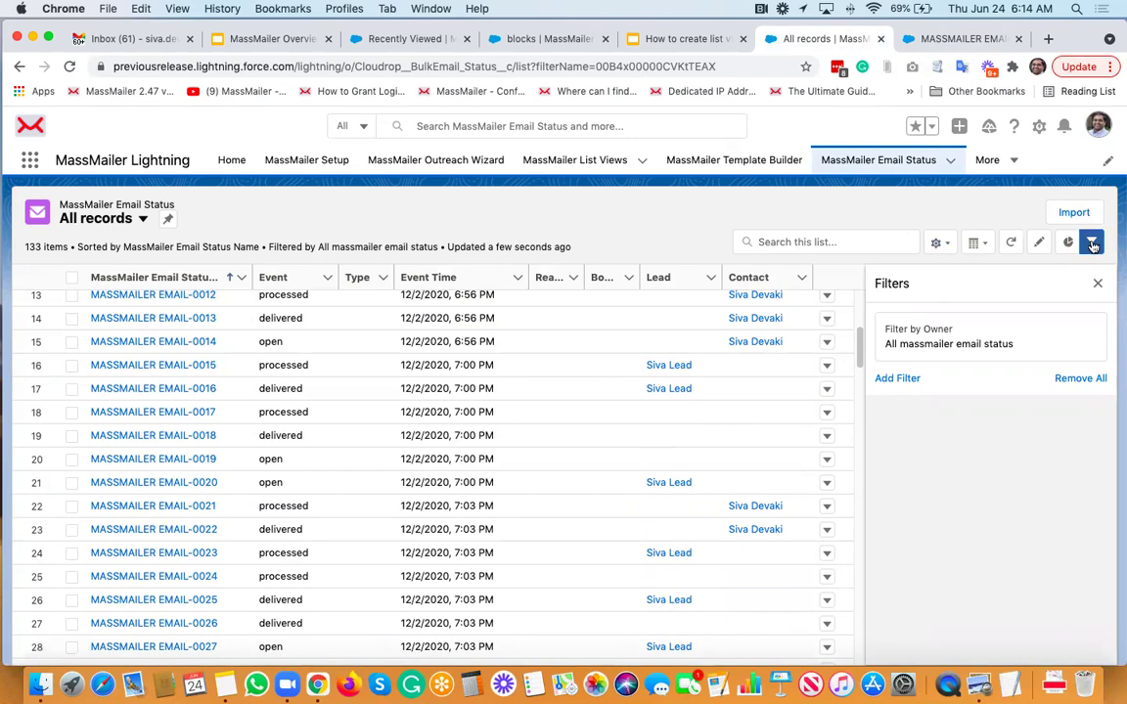
{"action": "left_click", "coordinate": [1092, 242]}
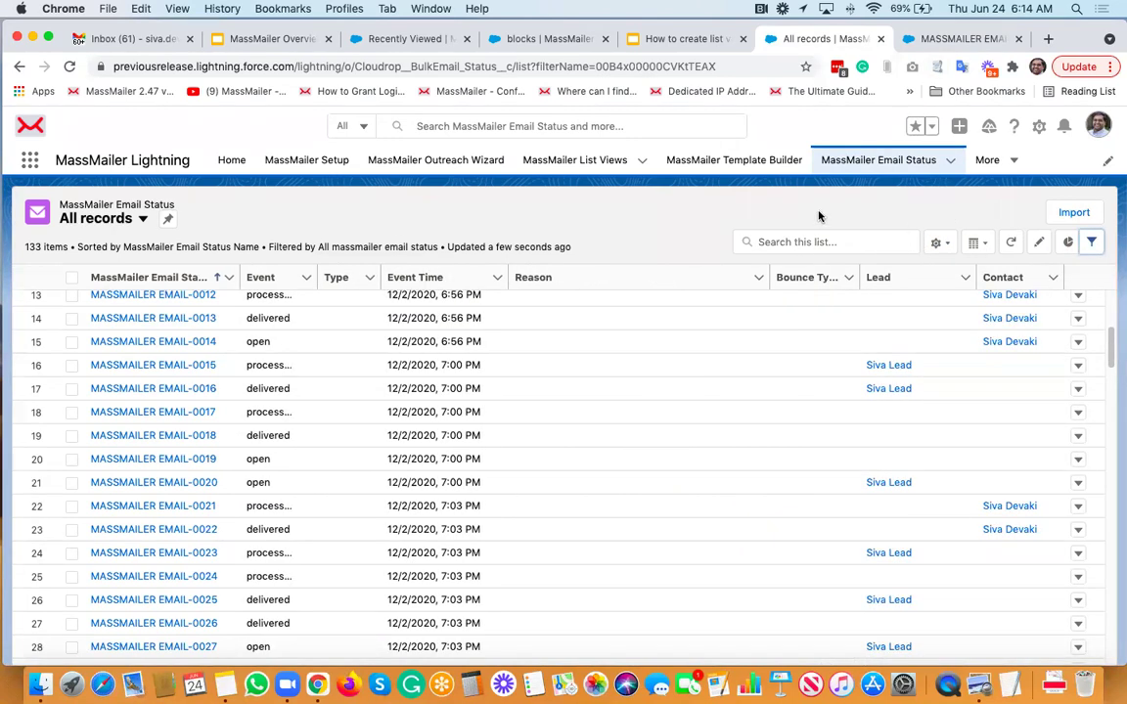
Create a new list view named "hard bounces" with the API name hard_bounces, visible to all users
{"action": "left_click", "coordinate": [945, 243]}
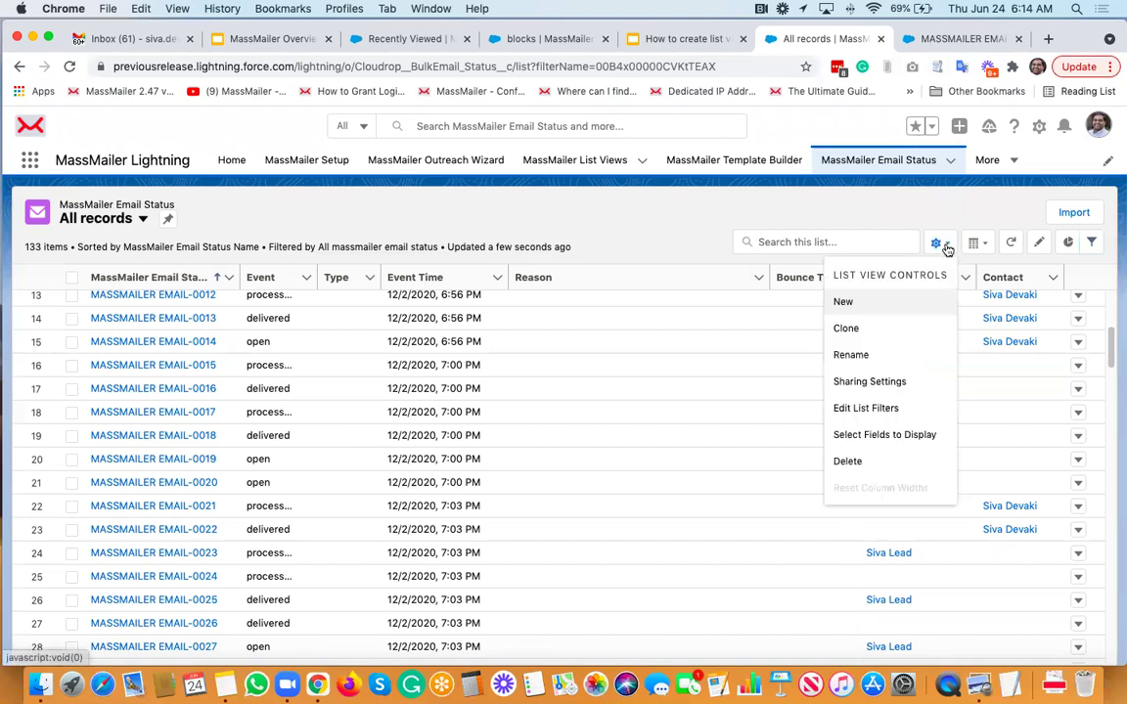
{"action": "left_click", "coordinate": [843, 302]}
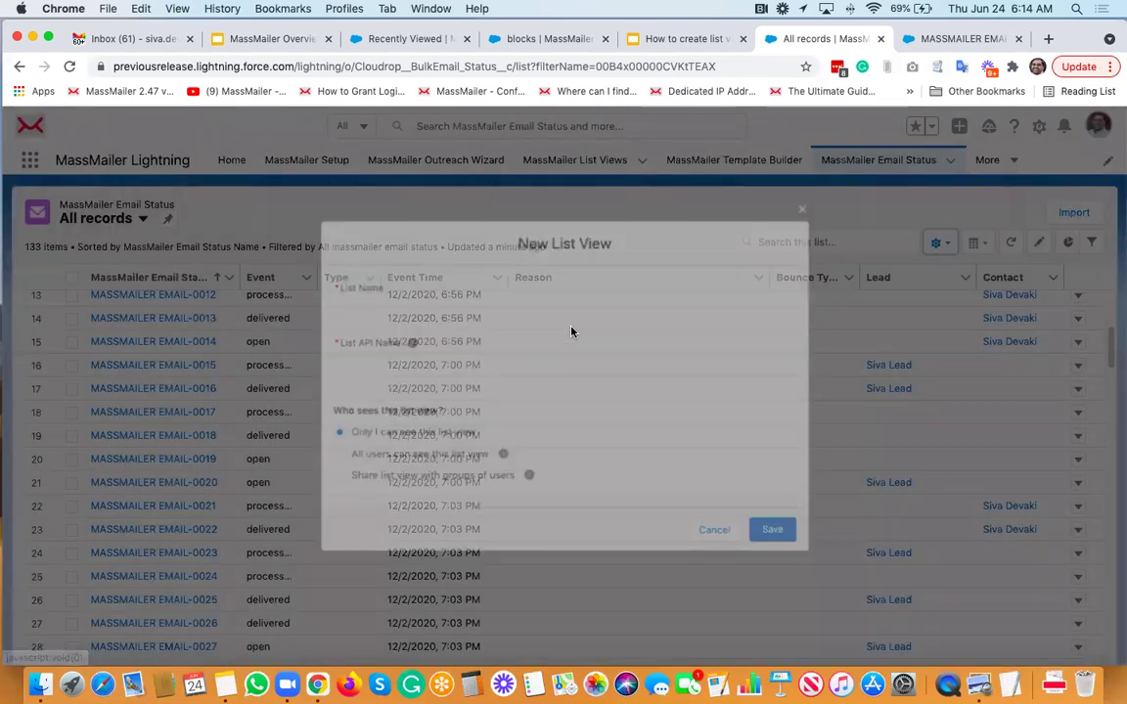
{"action": "type", "text": "bounce"}
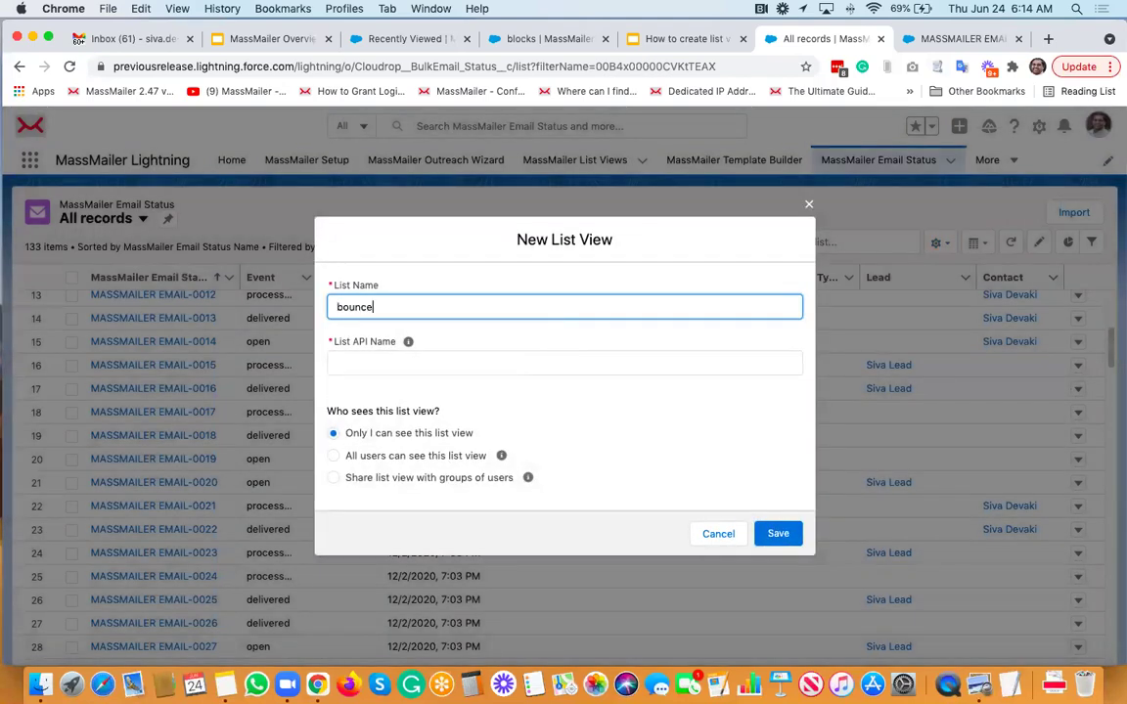
{"action": "type", "text": "hard_"}
{"action": "key", "text": "Tab"}
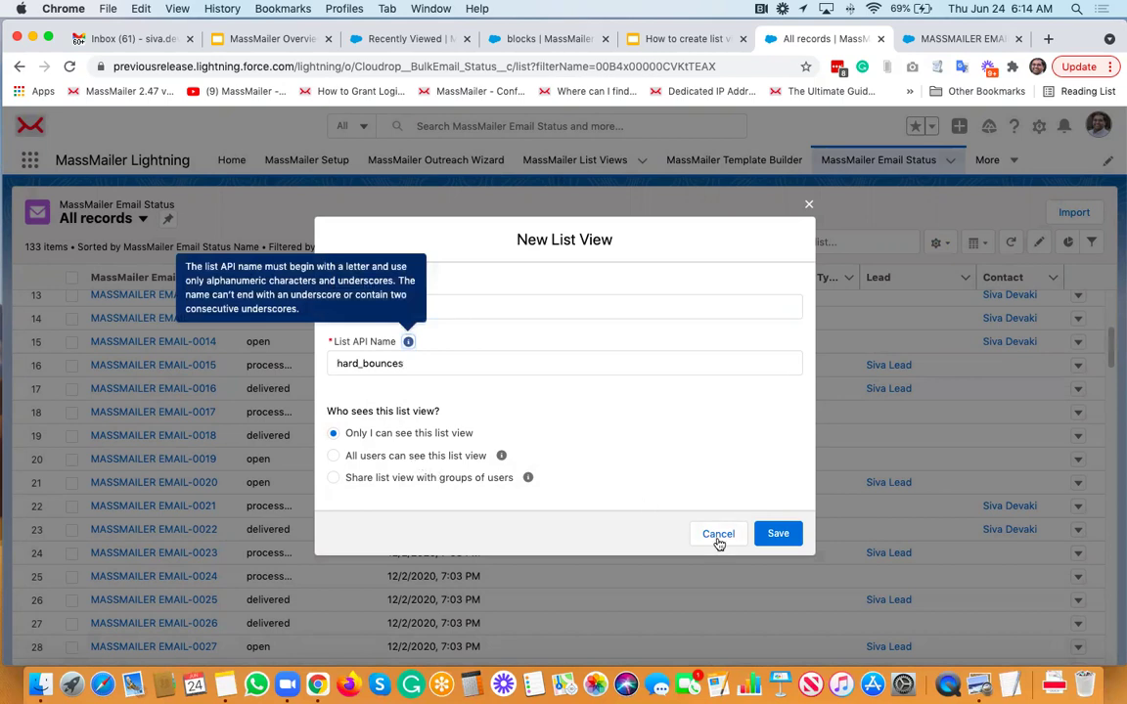
{"action": "left_click", "coordinate": [332, 457]}
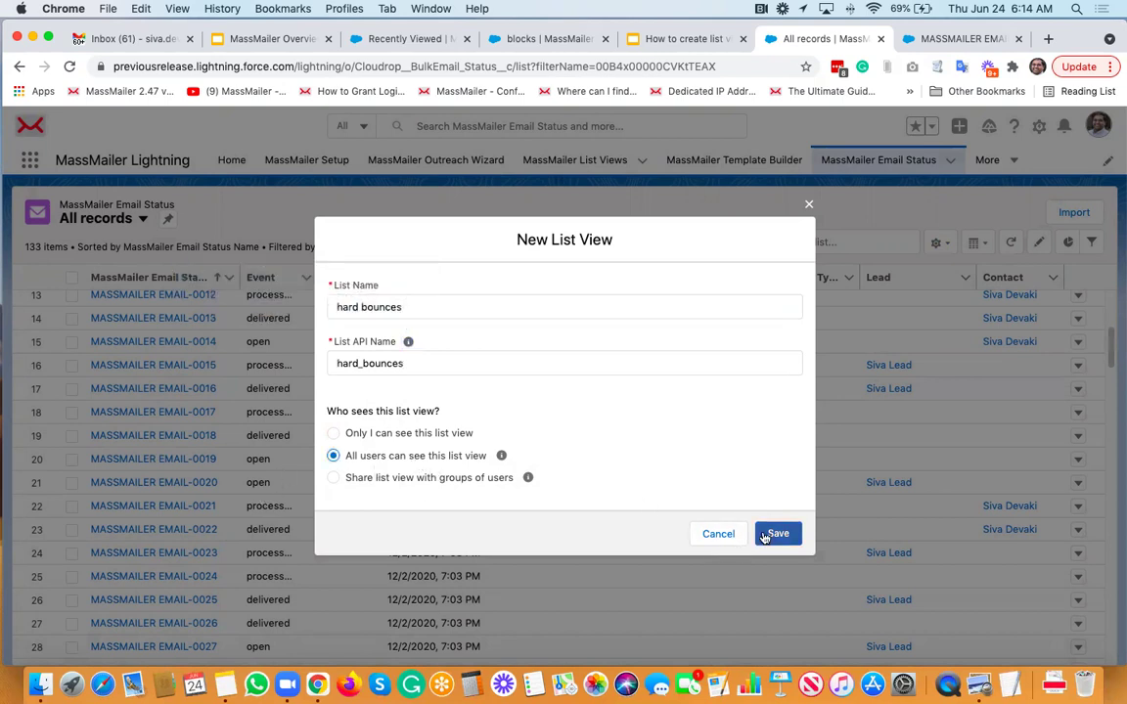
{"action": "left_click", "coordinate": [775, 533]}
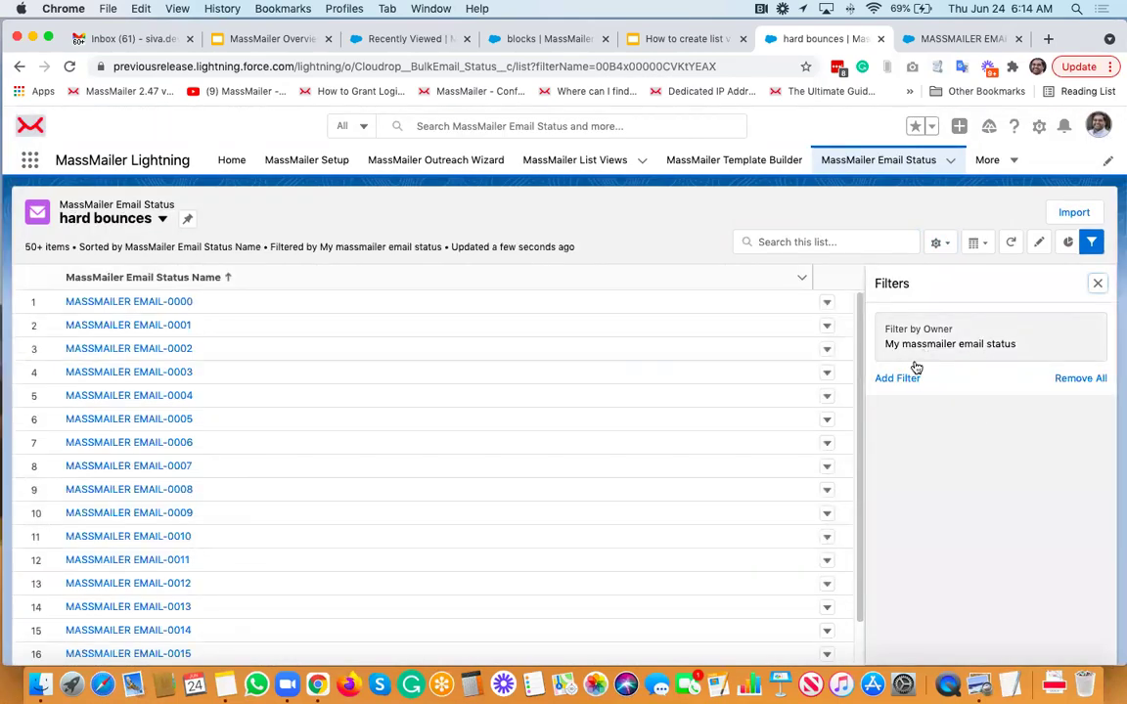
Set the owner filter of the hard bounces list view to All massmailer email status
{"action": "left_click", "coordinate": [923, 348]}
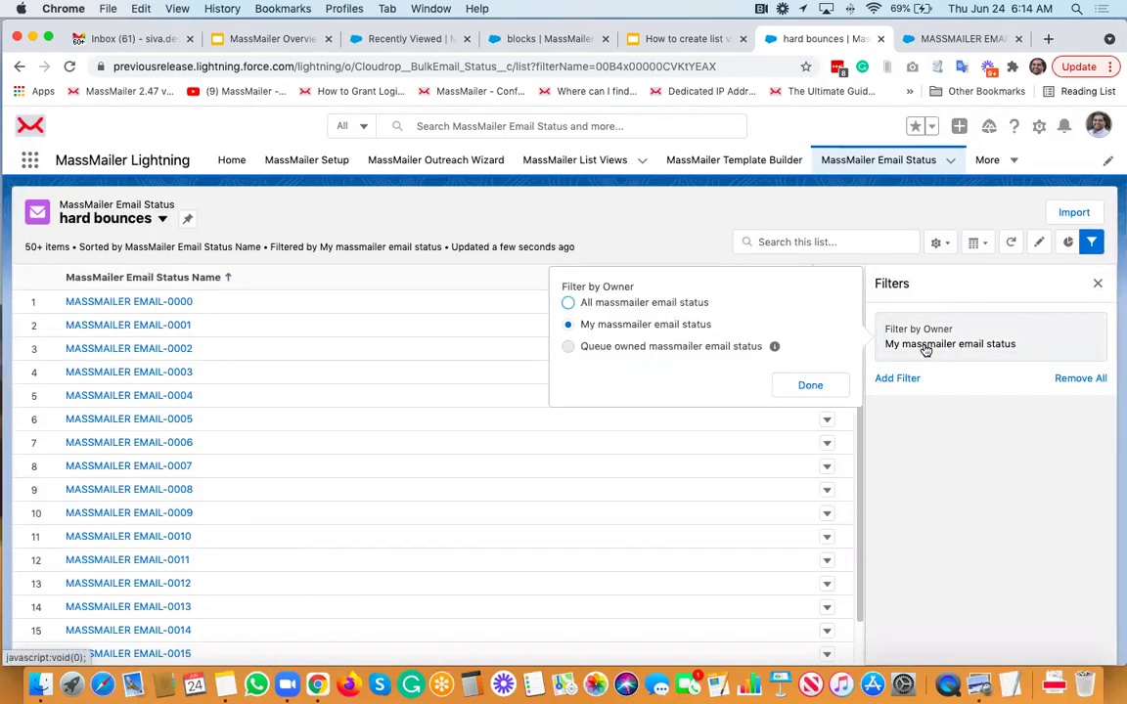
{"action": "left_click", "coordinate": [601, 304]}
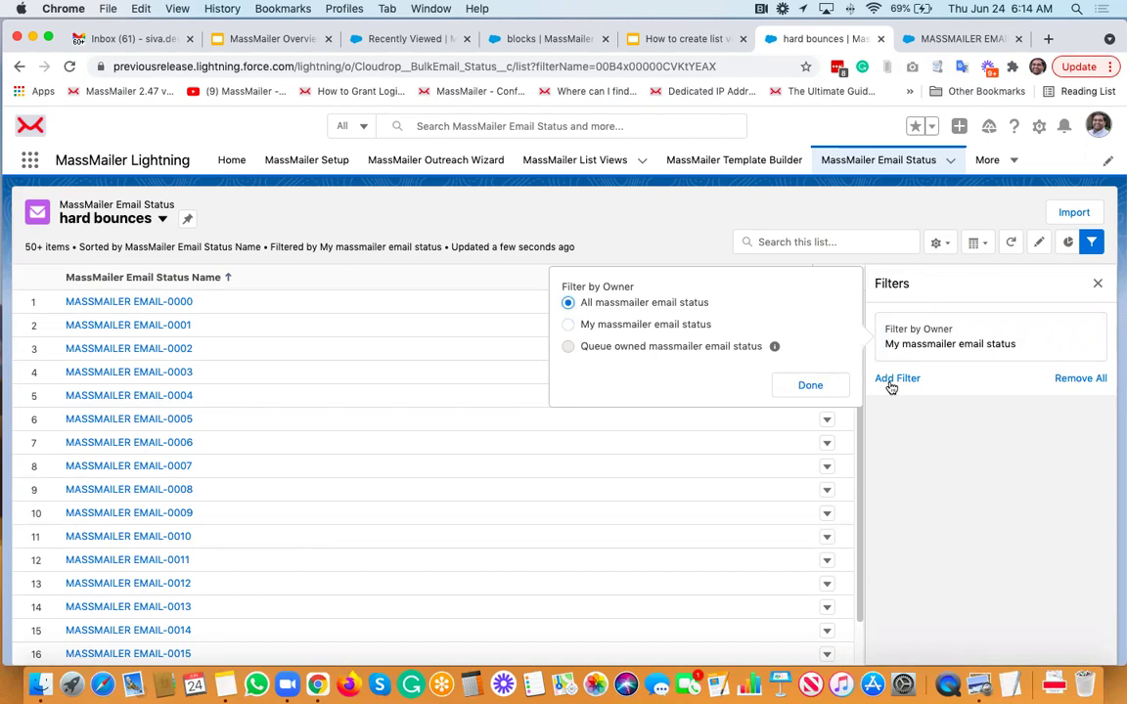
{"action": "left_click", "coordinate": [819, 387]}
Add a filter to the hard bounces list view where Event equals bounce
{"action": "left_click", "coordinate": [898, 384]}
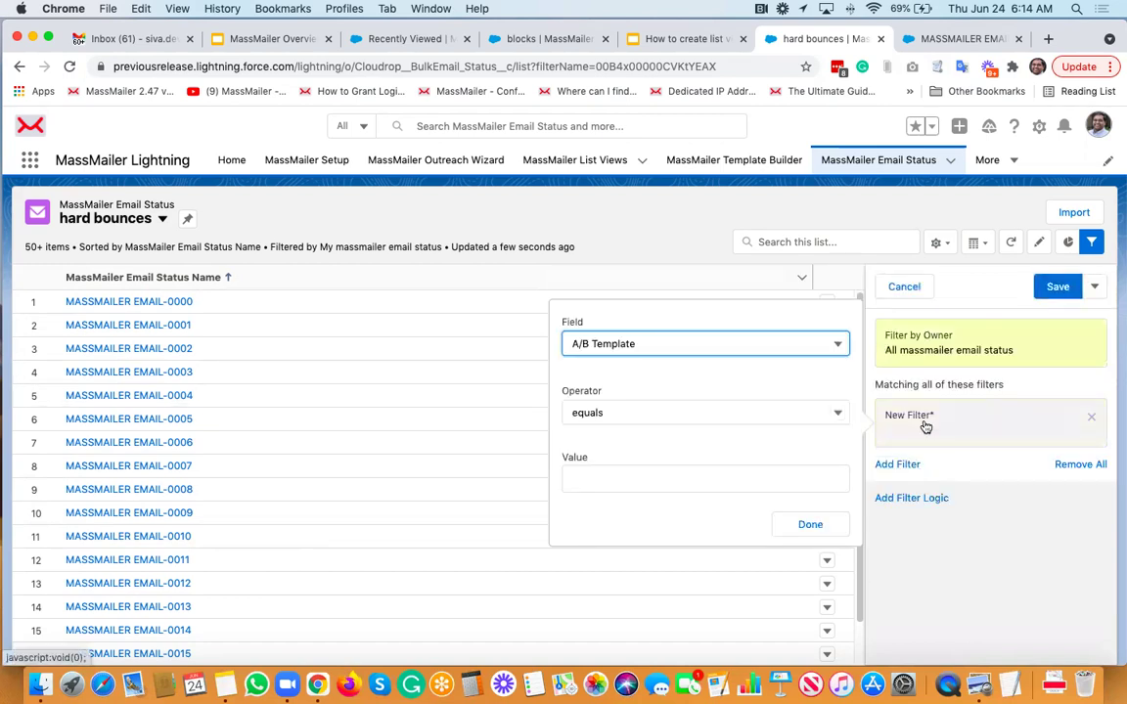
{"action": "left_click", "coordinate": [659, 344]}
{"action": "scroll", "coordinate": [677, 485], "scroll_direction": "down", "scroll_amount": 5}
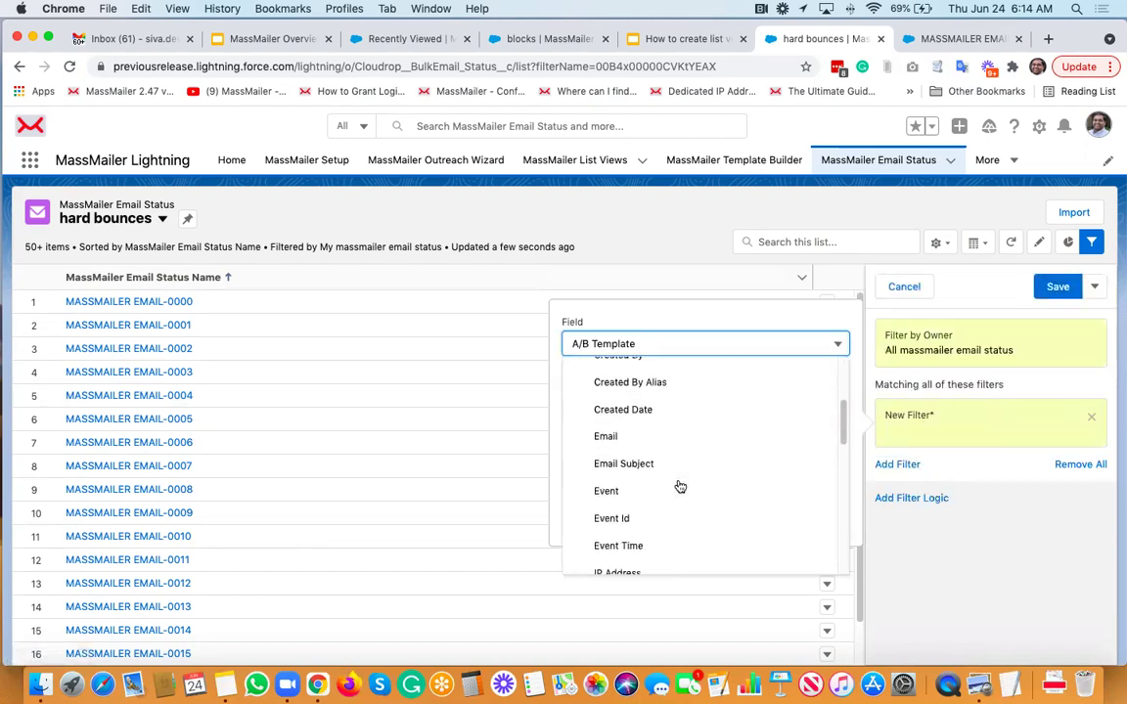
{"action": "left_click", "coordinate": [648, 466]}
{"action": "left_click", "coordinate": [620, 479]}
{"action": "type", "text": "bunc"}
{"action": "key", "text": "BackSpace"}
{"action": "key", "text": "BackSpace"}
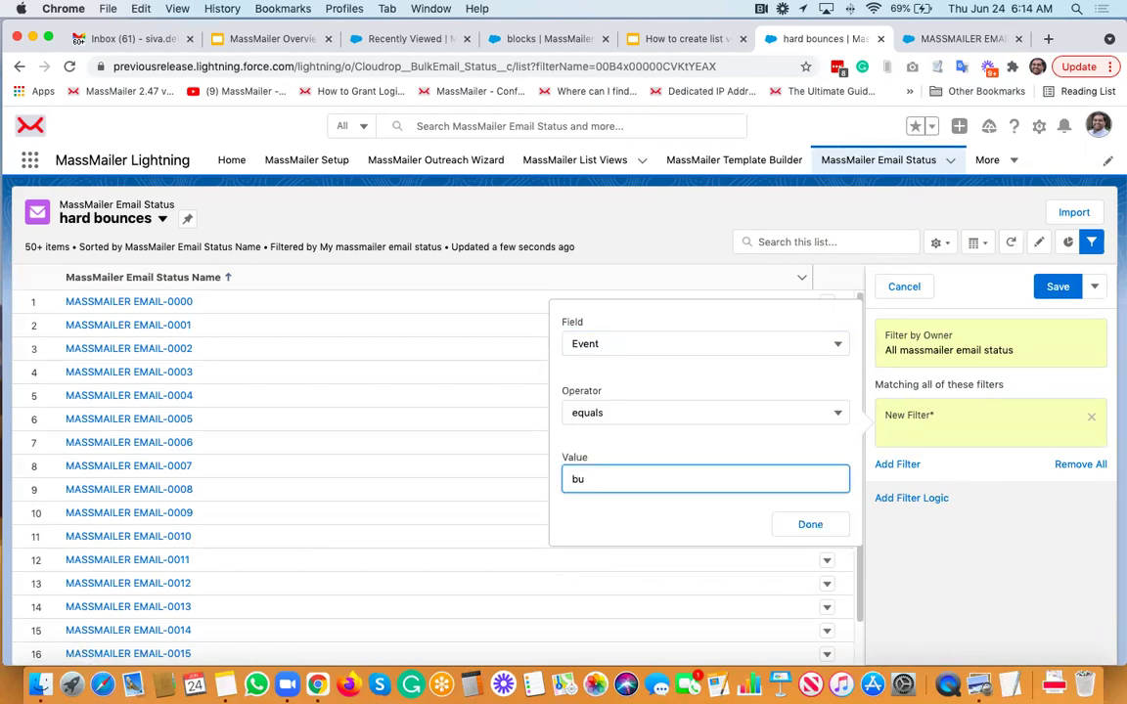
{"action": "type", "text": "e"}
{"action": "left_click", "coordinate": [810, 524]}
Add a second filter where Type equals bounce and save the hard bounces list view's filters
{"action": "left_click", "coordinate": [898, 464]}
{"action": "left_click", "coordinate": [903, 463]}
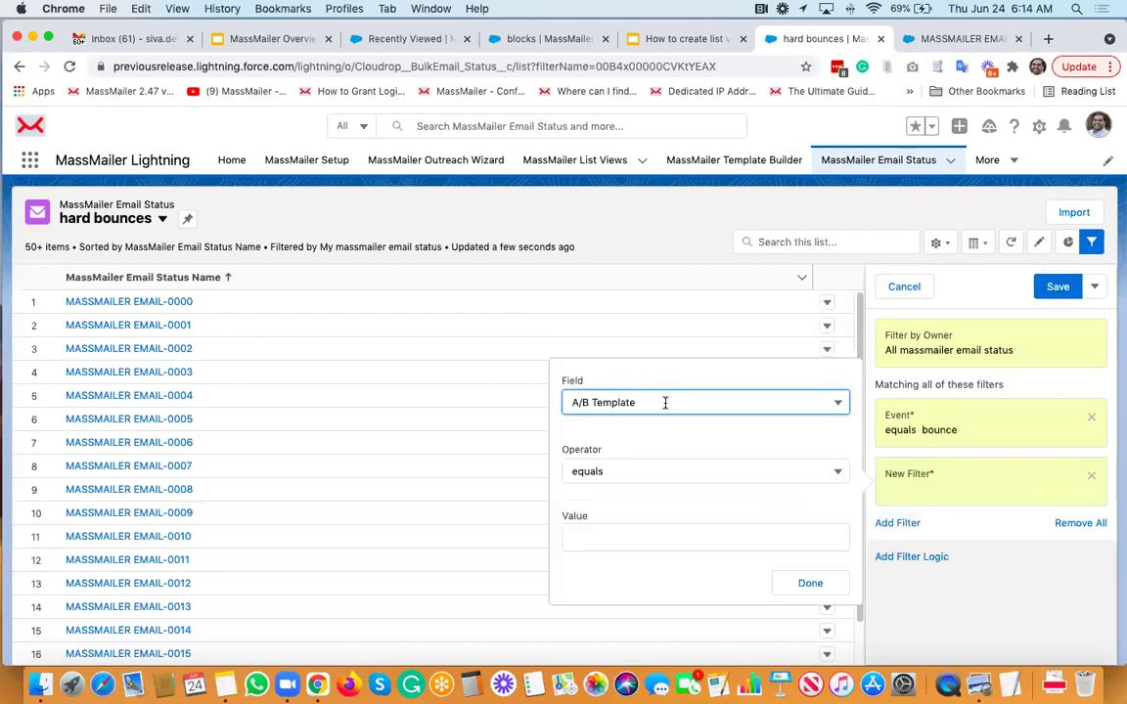
{"action": "left_click", "coordinate": [665, 402]}
{"action": "scroll", "coordinate": [714, 576], "scroll_direction": "down", "scroll_amount": 10}
{"action": "scroll", "coordinate": [715, 577], "scroll_direction": "down", "scroll_amount": 5}
{"action": "left_click", "coordinate": [716, 587]}
{"action": "left_click", "coordinate": [613, 541]}
{"action": "type", "text": "bounce"}
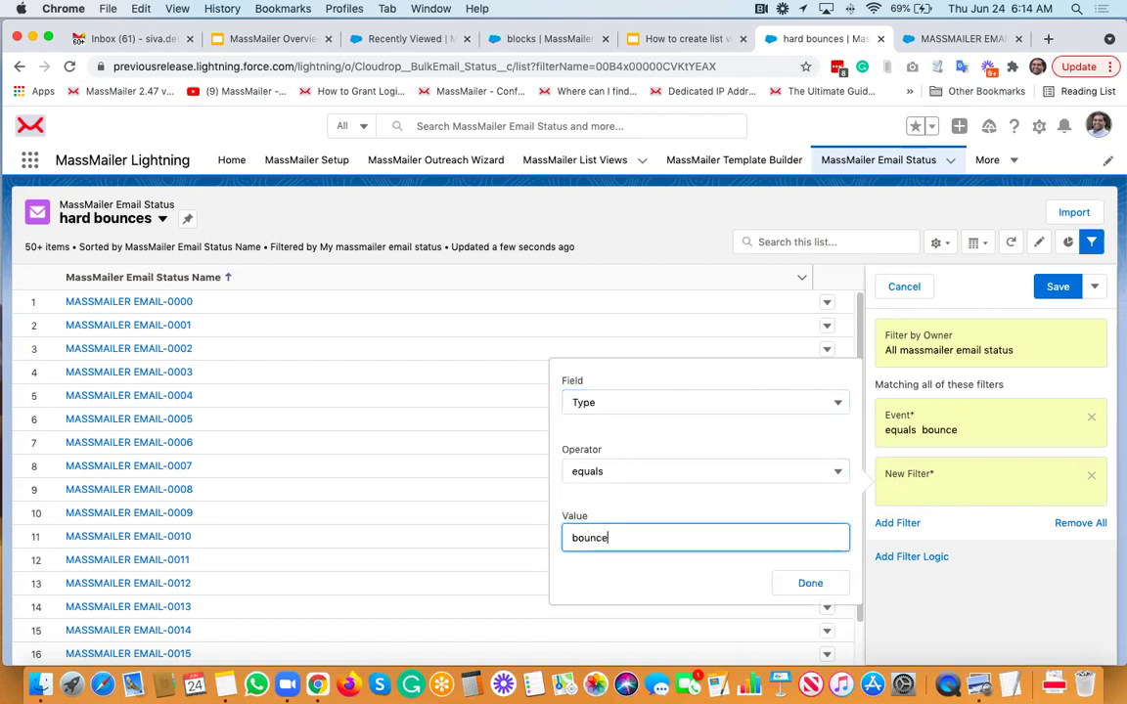
{"action": "left_click", "coordinate": [808, 584]}
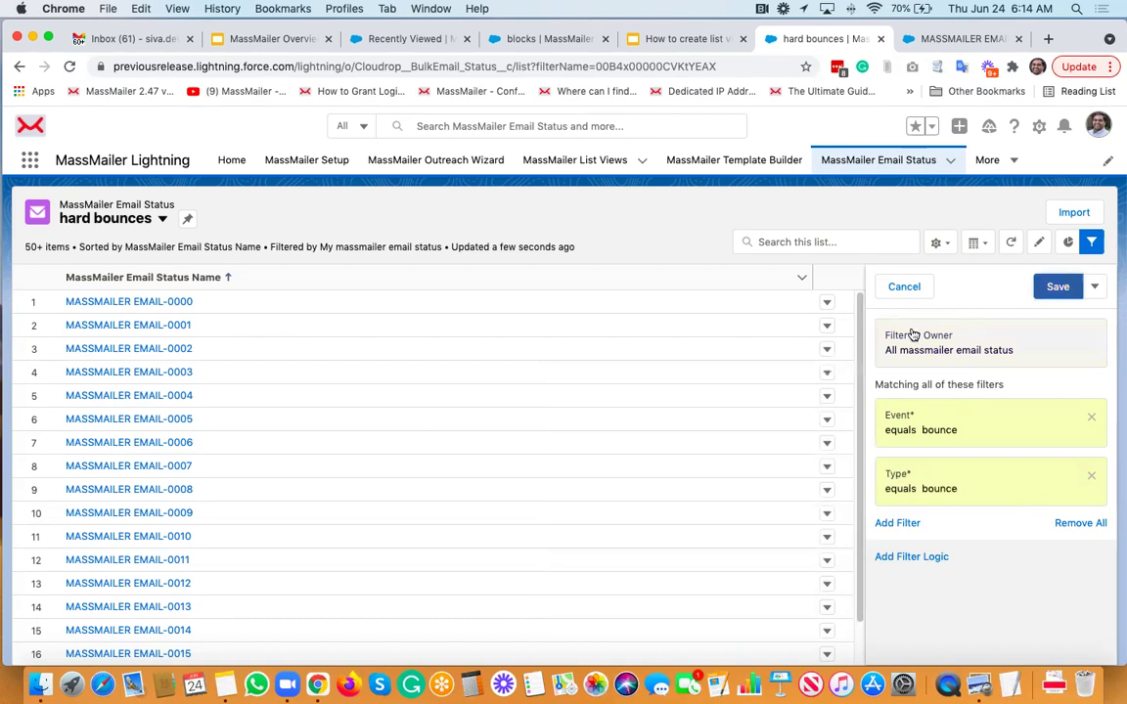
{"action": "left_click", "coordinate": [1054, 285]}
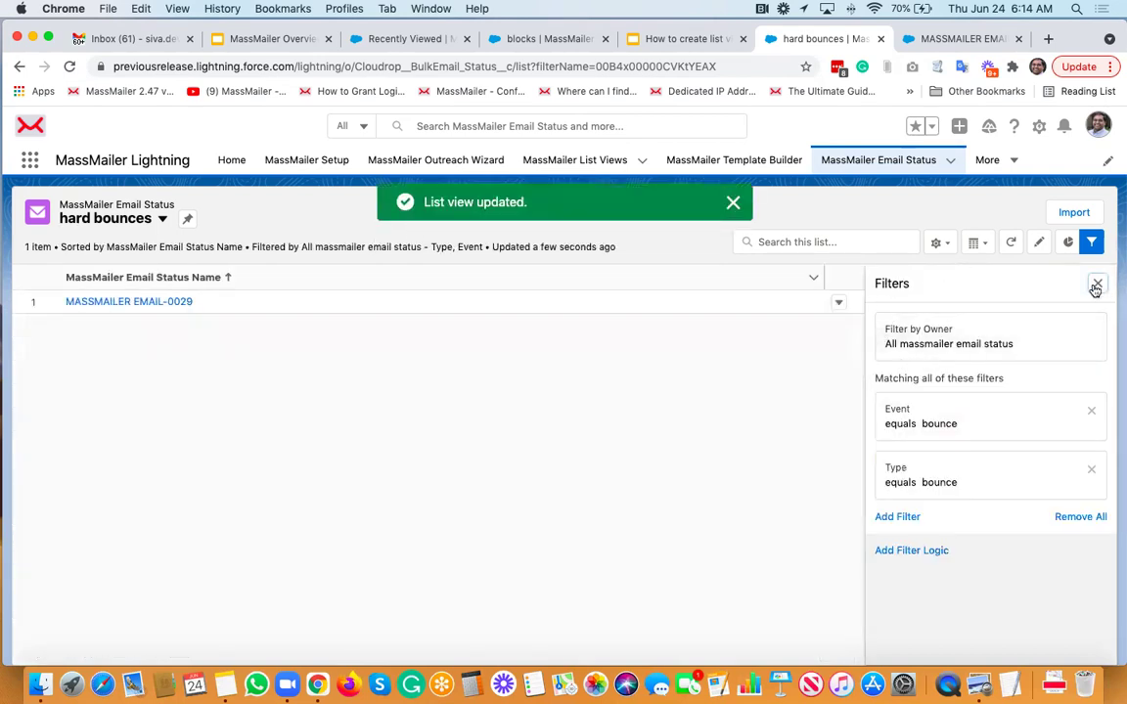
Add the Bounce Type and Email fields to the columns displayed in the hard bounces list view
{"action": "left_click", "coordinate": [1097, 285]}
{"action": "left_click", "coordinate": [940, 243]}
{"action": "left_click", "coordinate": [868, 440]}
{"action": "scroll", "coordinate": [422, 378], "scroll_direction": "down", "scroll_amount": 1}
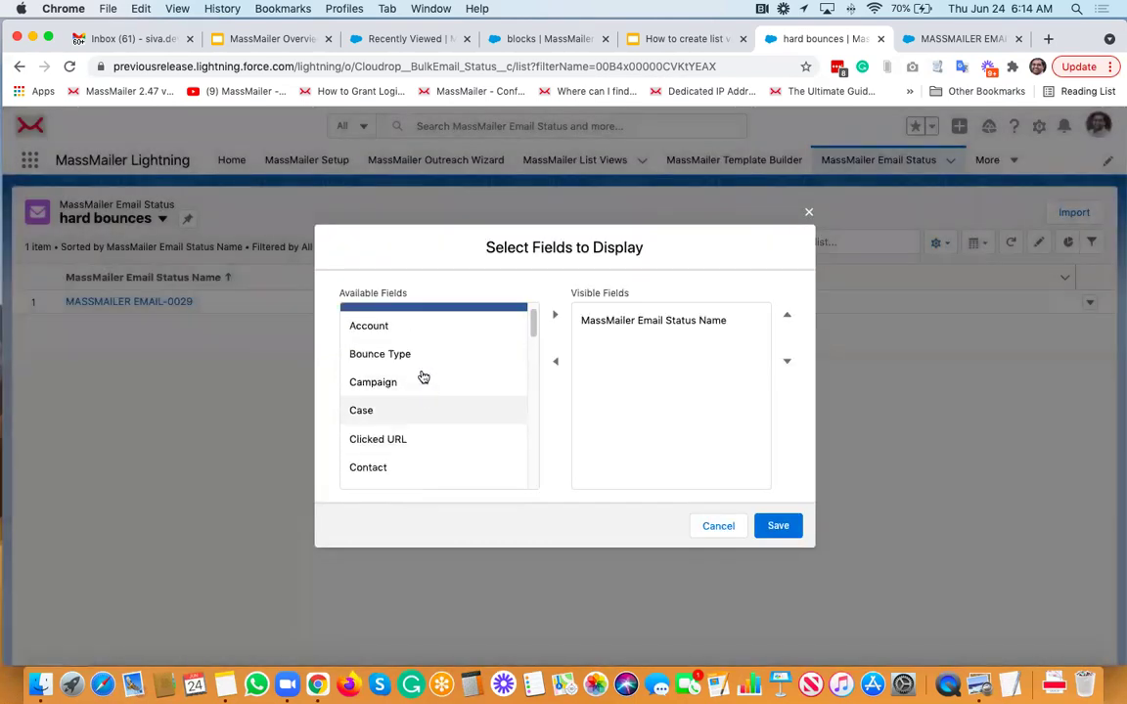
{"action": "scroll", "coordinate": [422, 378], "scroll_direction": "up", "scroll_amount": 1}
{"action": "left_click", "coordinate": [419, 366]}
{"action": "left_click", "coordinate": [555, 315]}
{"action": "scroll", "coordinate": [429, 408], "scroll_direction": "down", "scroll_amount": 1}
{"action": "scroll", "coordinate": [430, 408], "scroll_direction": "down", "scroll_amount": 5}
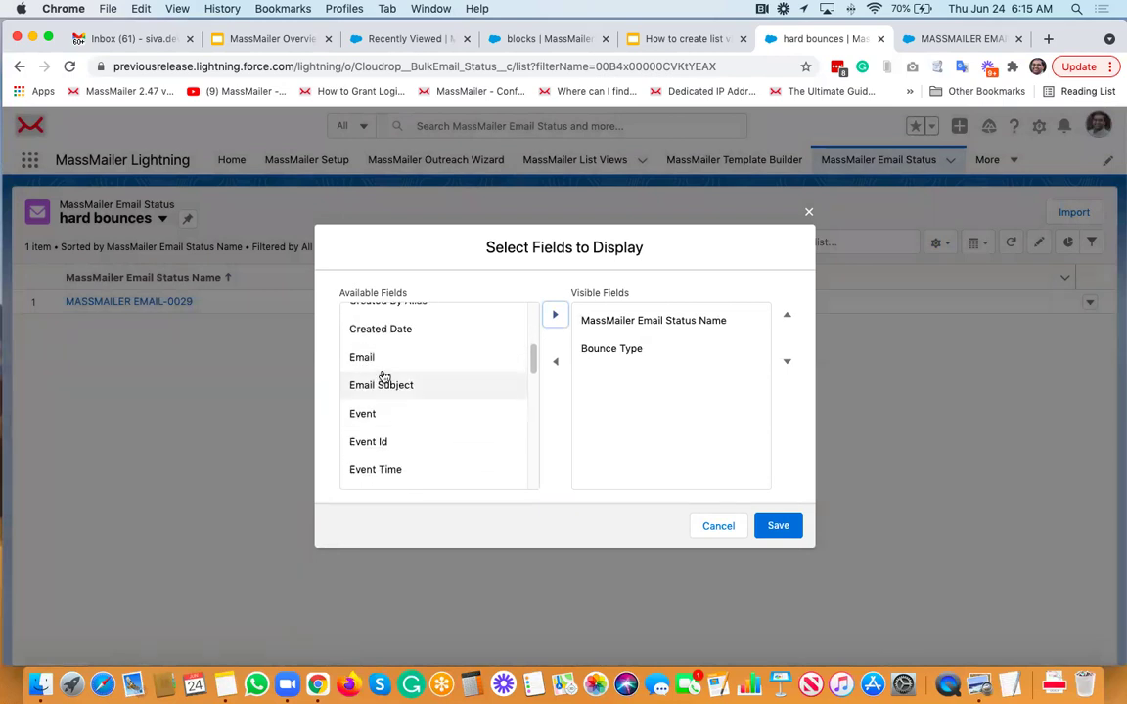
{"action": "left_click", "coordinate": [372, 358]}
{"action": "left_click", "coordinate": [554, 315]}
Add the Event and Type fields to the hard bounces list view's displayed columns and save the selection
{"action": "left_click", "coordinate": [410, 389]}
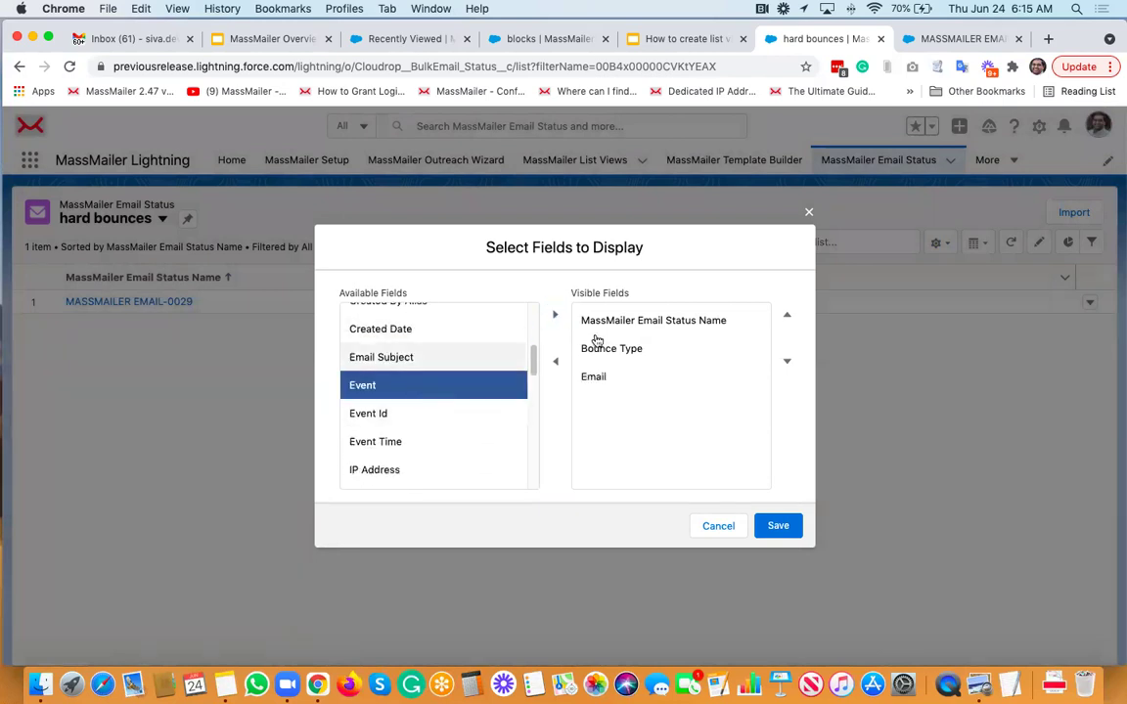
{"action": "left_click", "coordinate": [556, 316]}
{"action": "scroll", "coordinate": [437, 386], "scroll_direction": "down", "scroll_amount": 3}
{"action": "scroll", "coordinate": [435, 397], "scroll_direction": "down", "scroll_amount": 10}
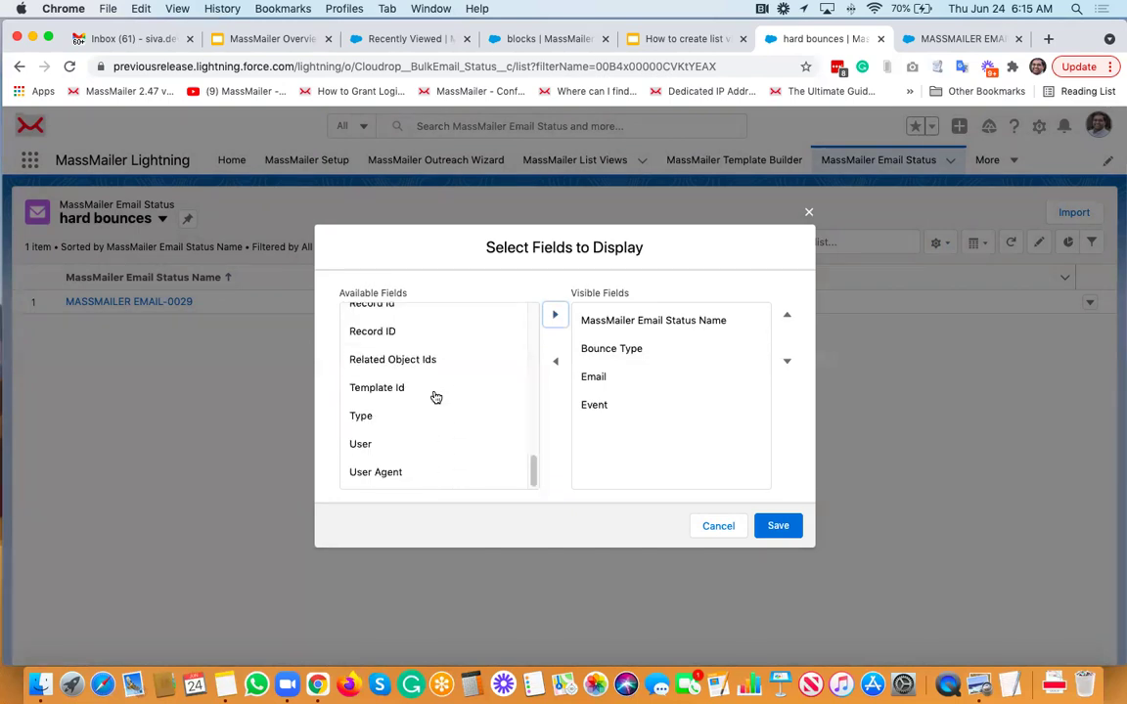
{"action": "left_click", "coordinate": [430, 416]}
{"action": "left_click", "coordinate": [554, 315]}
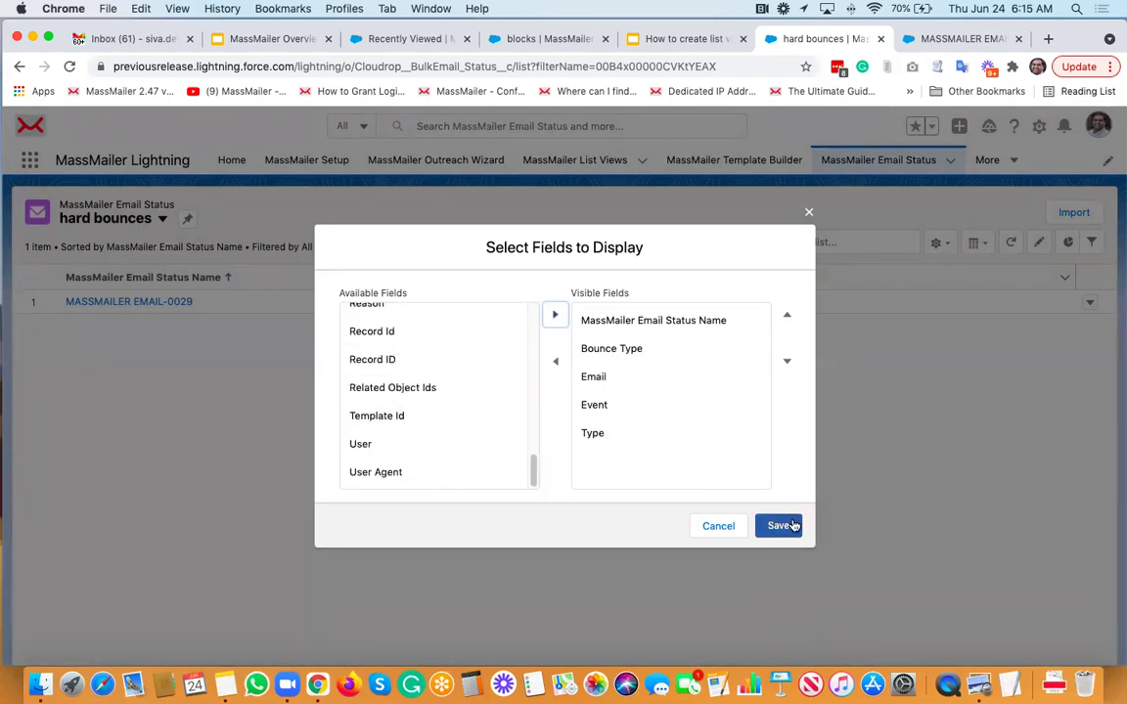
{"action": "left_click", "coordinate": [795, 525]}
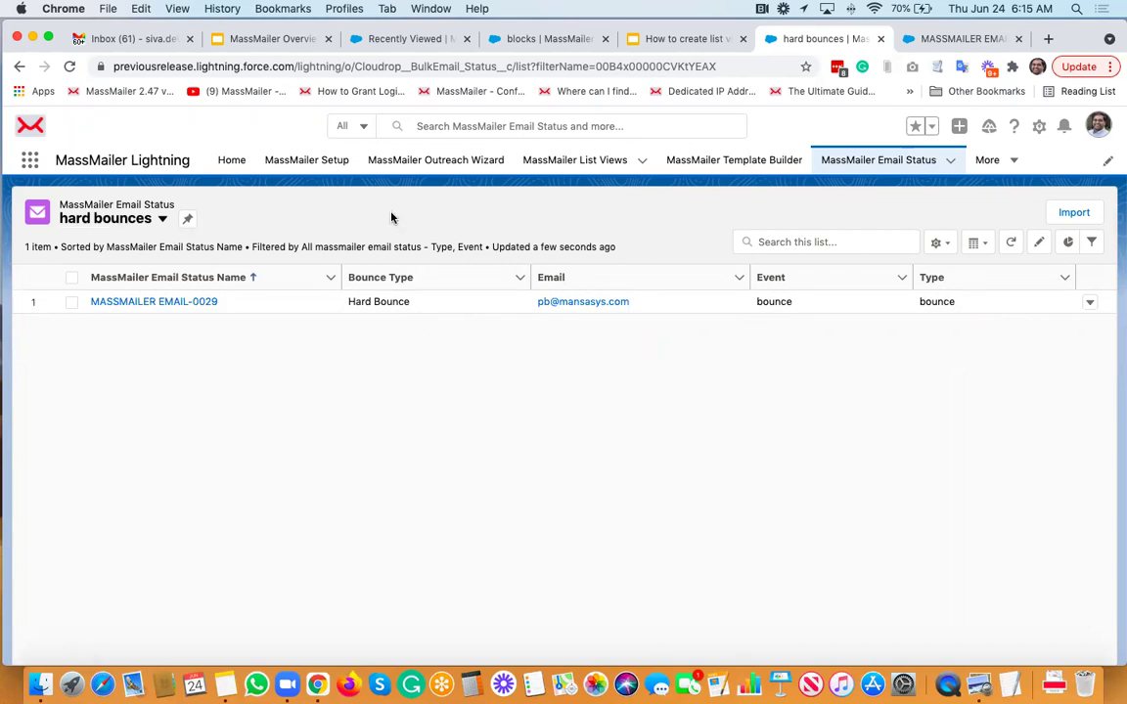
Try to create a list view named "Blocks" with the API name Blocks, visible to all users
{"action": "left_click", "coordinate": [949, 244]}
{"action": "left_click", "coordinate": [845, 304]}
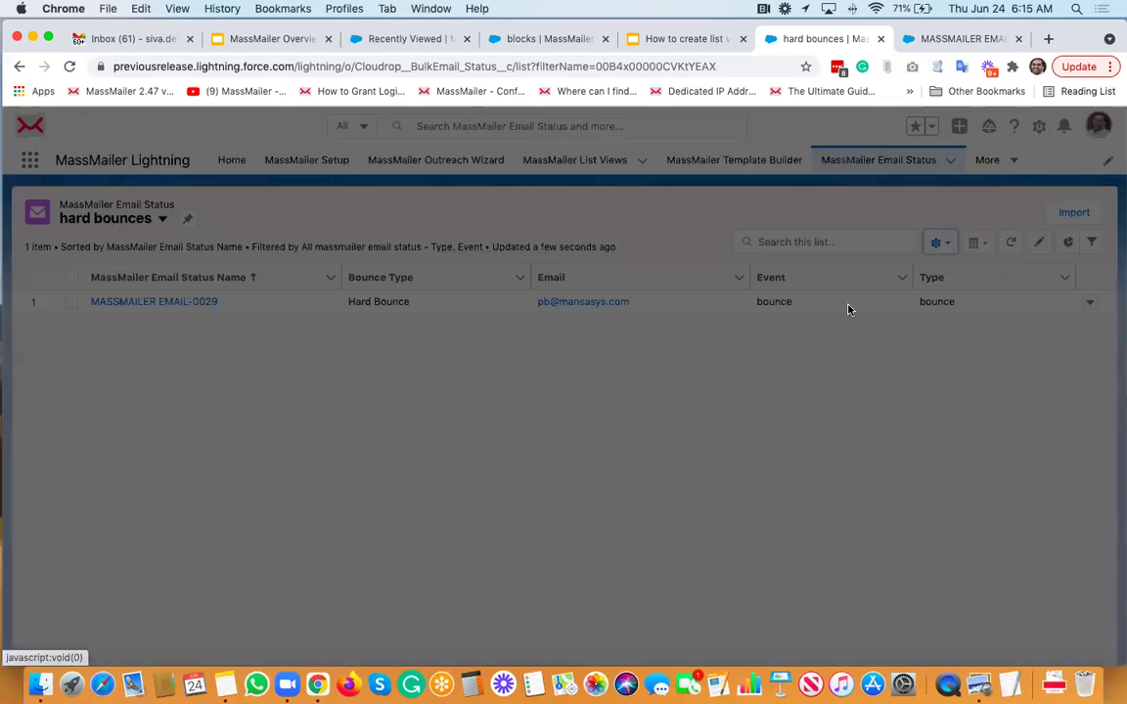
{"action": "type", "text": "B"}
{"action": "key", "text": "BackSpace"}
{"action": "type", "text": "Bloc"}
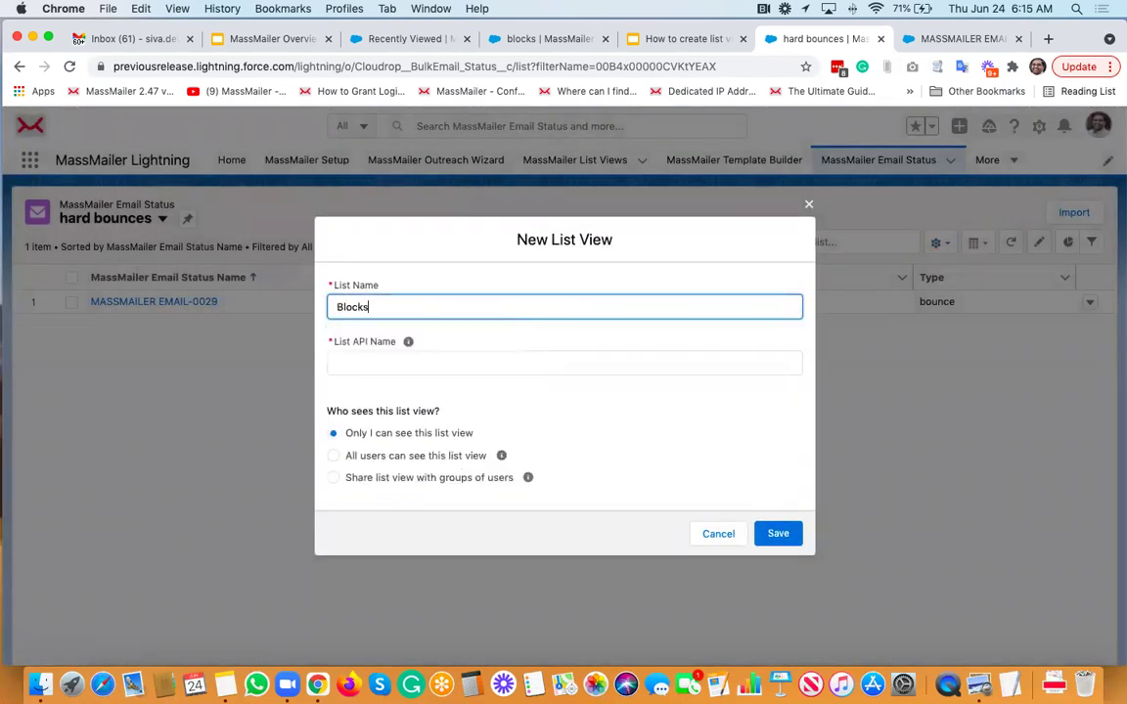
{"action": "type", "text": "ks"}
{"action": "key", "text": "Tab"}
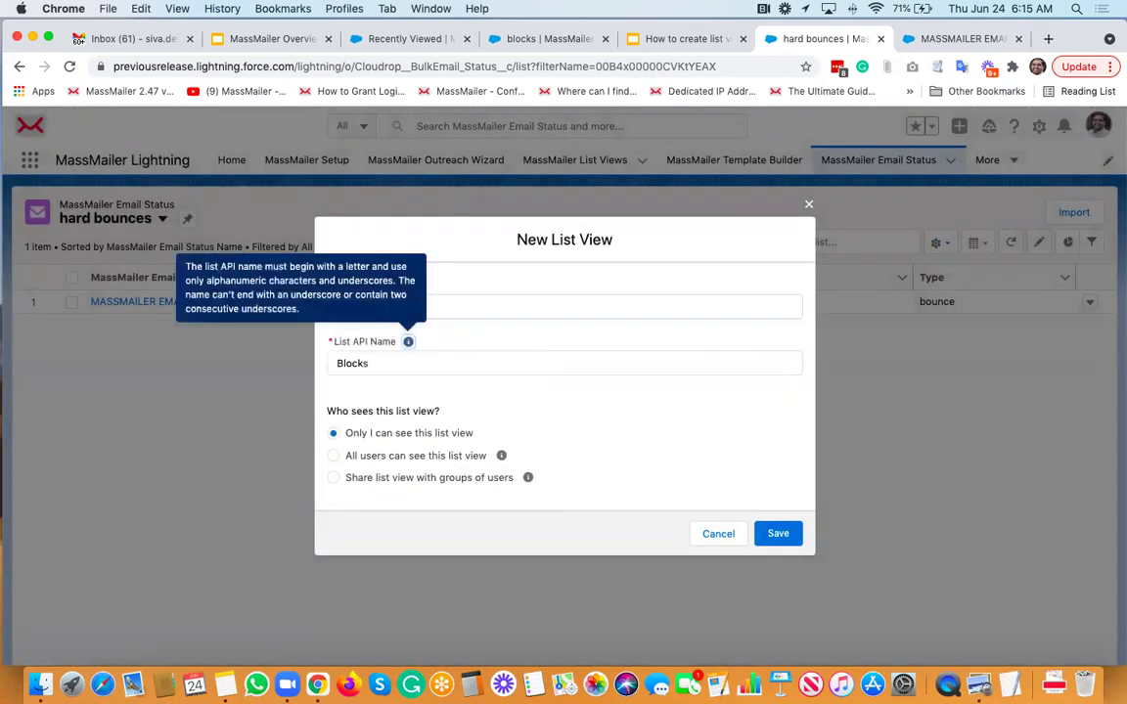
{"action": "left_click", "coordinate": [369, 455]}
{"action": "left_click", "coordinate": [778, 533]}
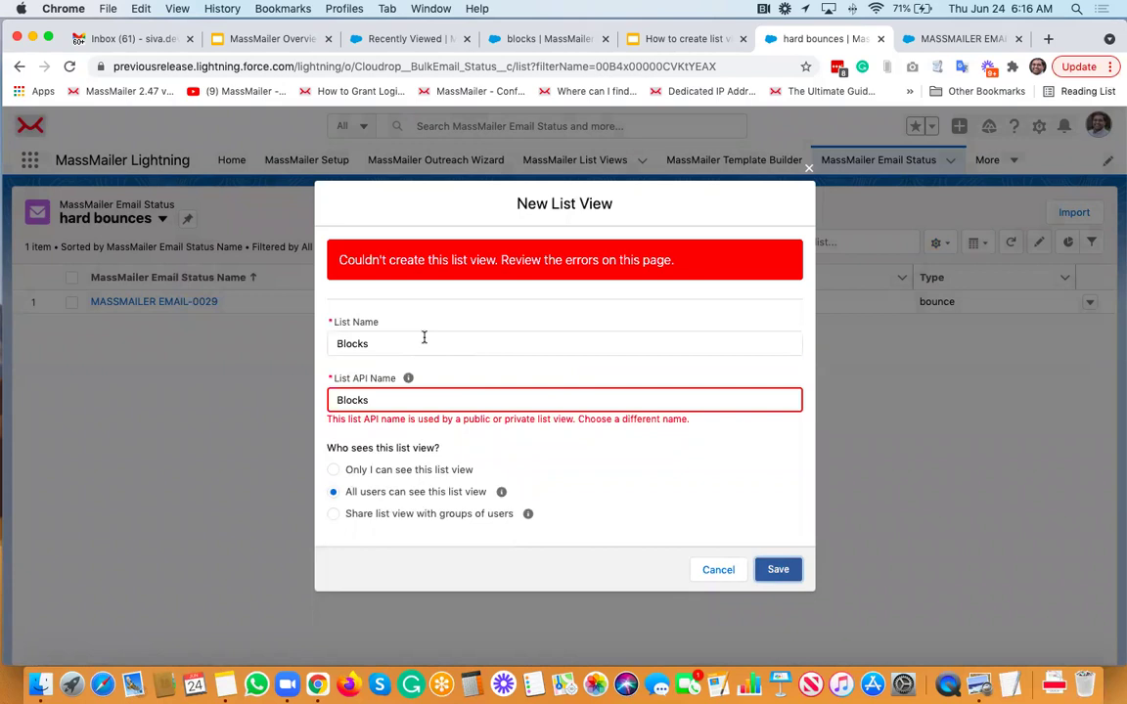
{"action": "left_click", "coordinate": [721, 573]}
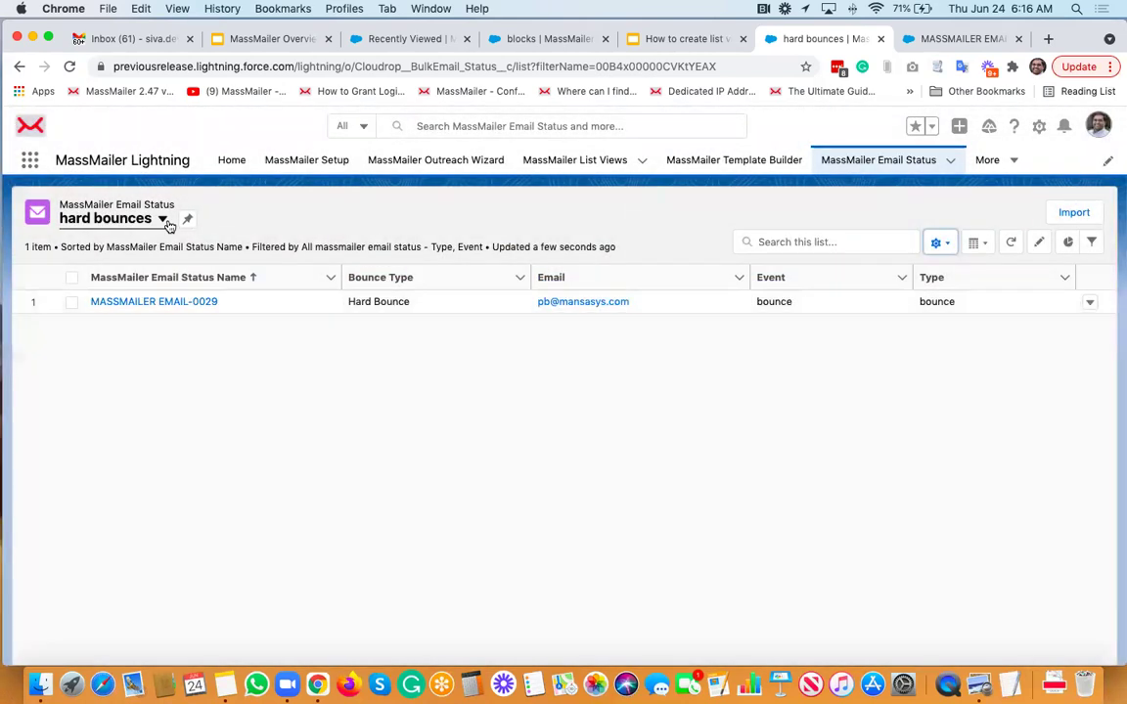
Switch to the existing blocks list view and review its filters
{"action": "left_click", "coordinate": [162, 220]}
{"action": "left_click", "coordinate": [126, 333]}
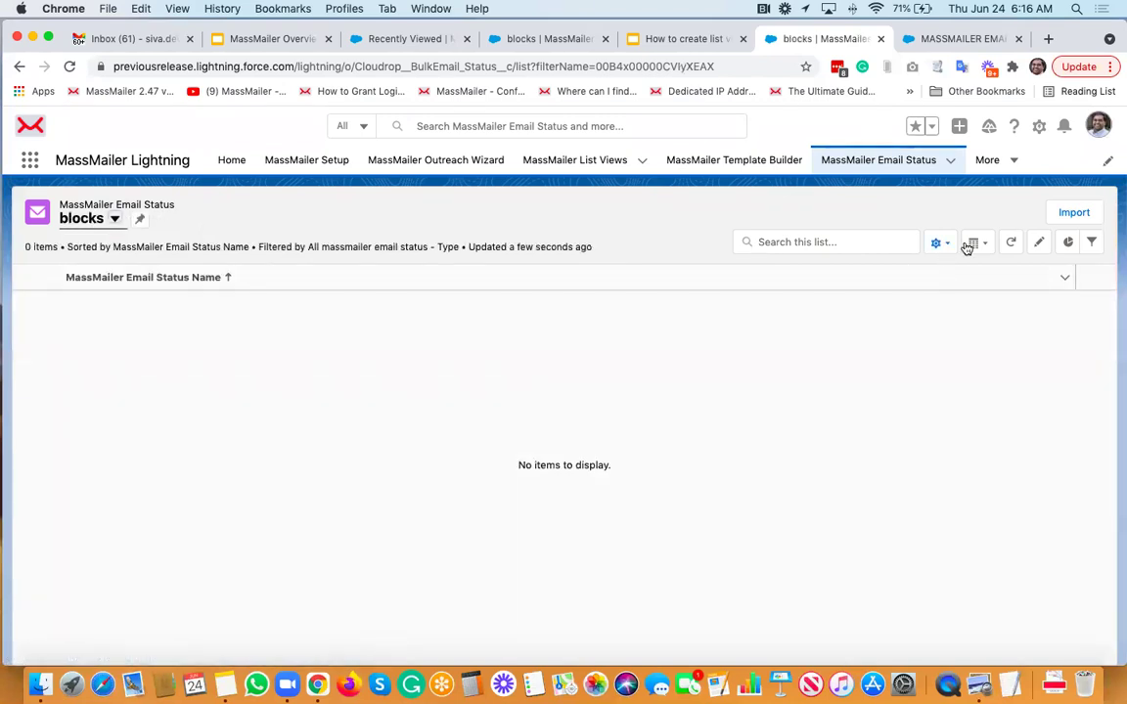
{"action": "left_click", "coordinate": [1092, 242]}
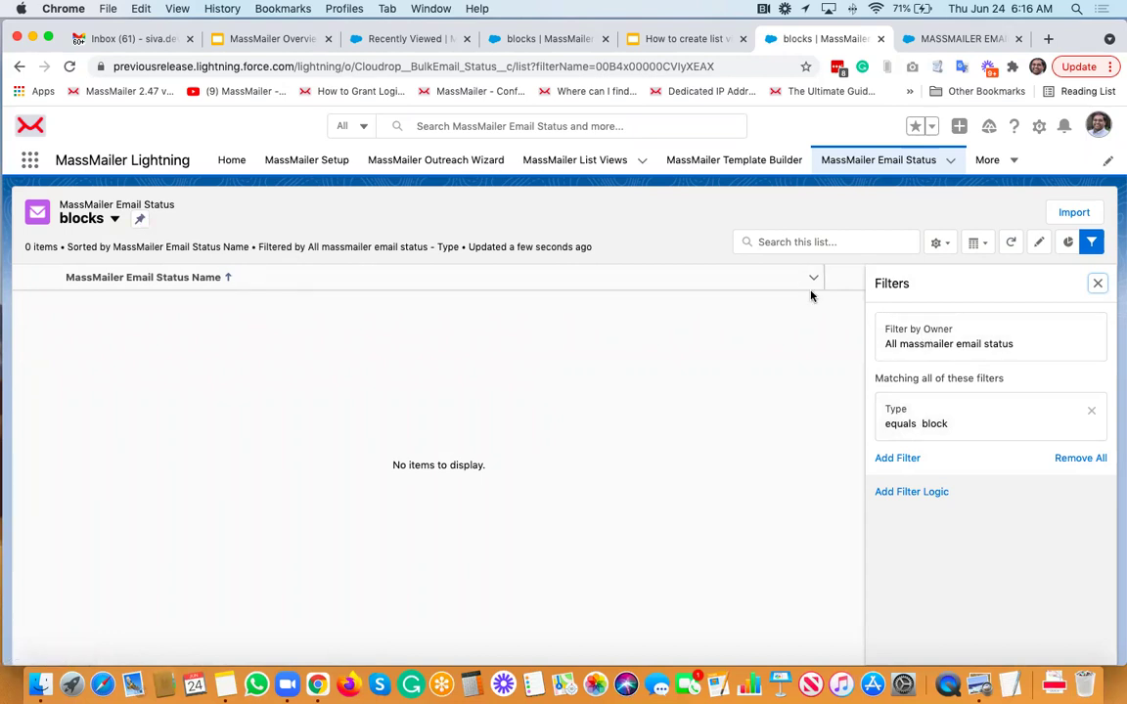
{"action": "left_click", "coordinate": [1099, 283]}
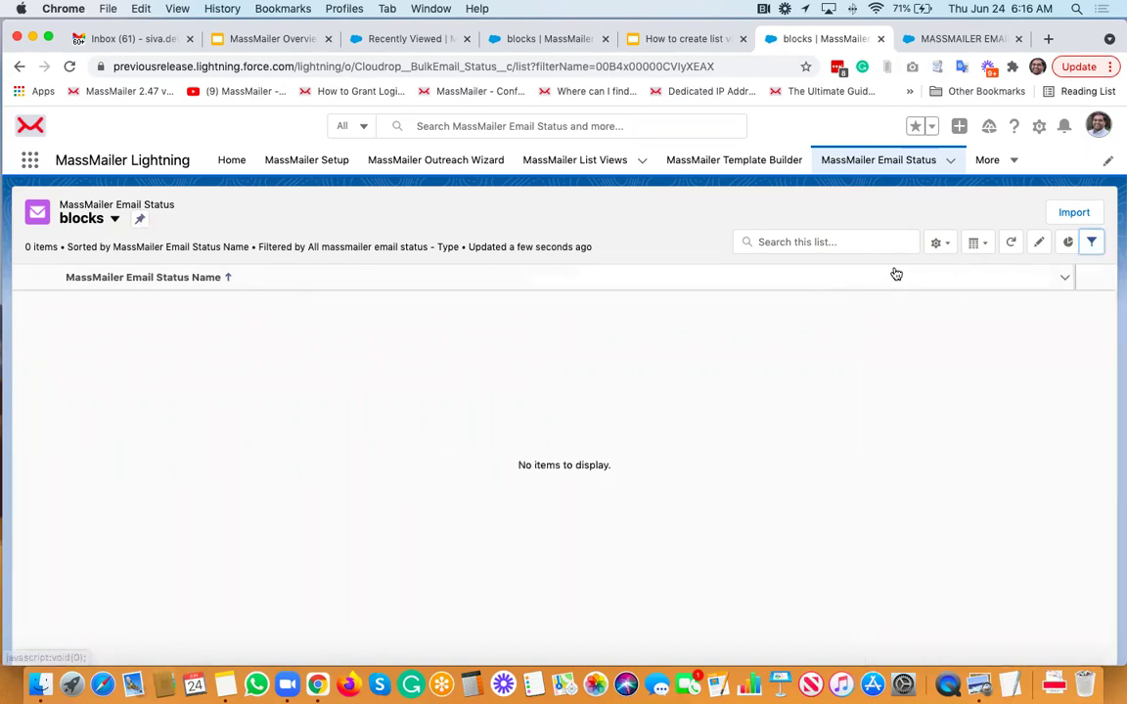
Add the Bounce Type and Event fields to the blocks list view's displayed columns and save the selection
{"action": "left_click", "coordinate": [938, 242]}
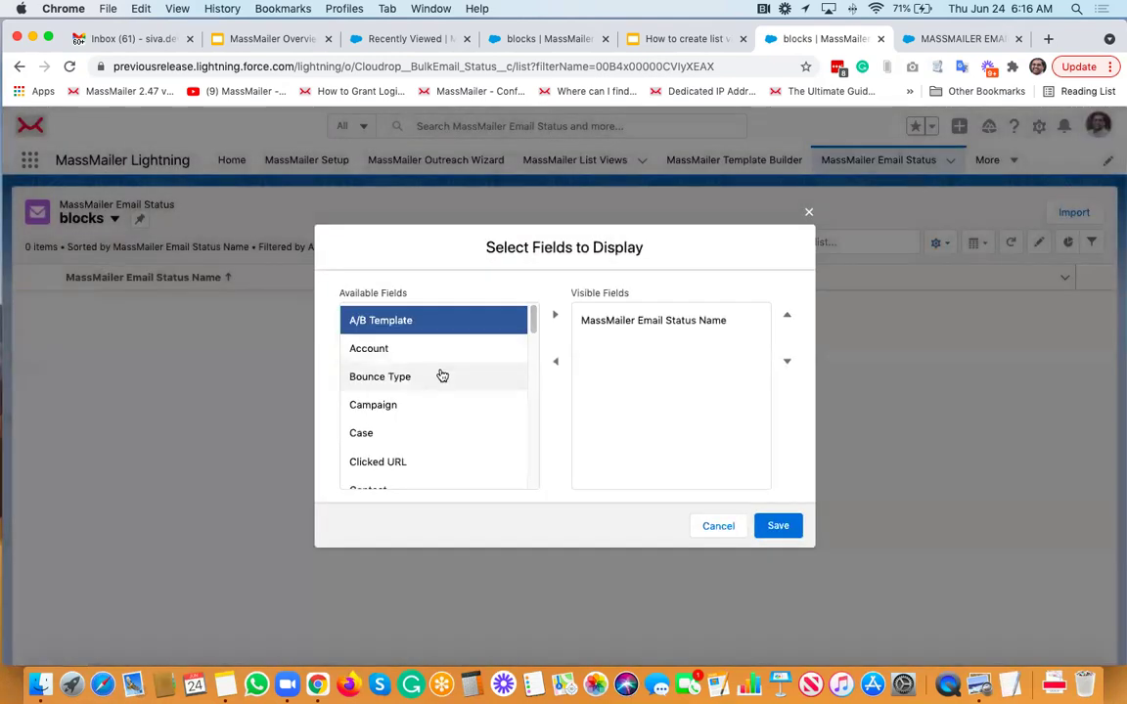
{"action": "left_click", "coordinate": [442, 376]}
{"action": "left_click", "coordinate": [558, 316]}
{"action": "scroll", "coordinate": [455, 397], "scroll_direction": "down", "scroll_amount": 6}
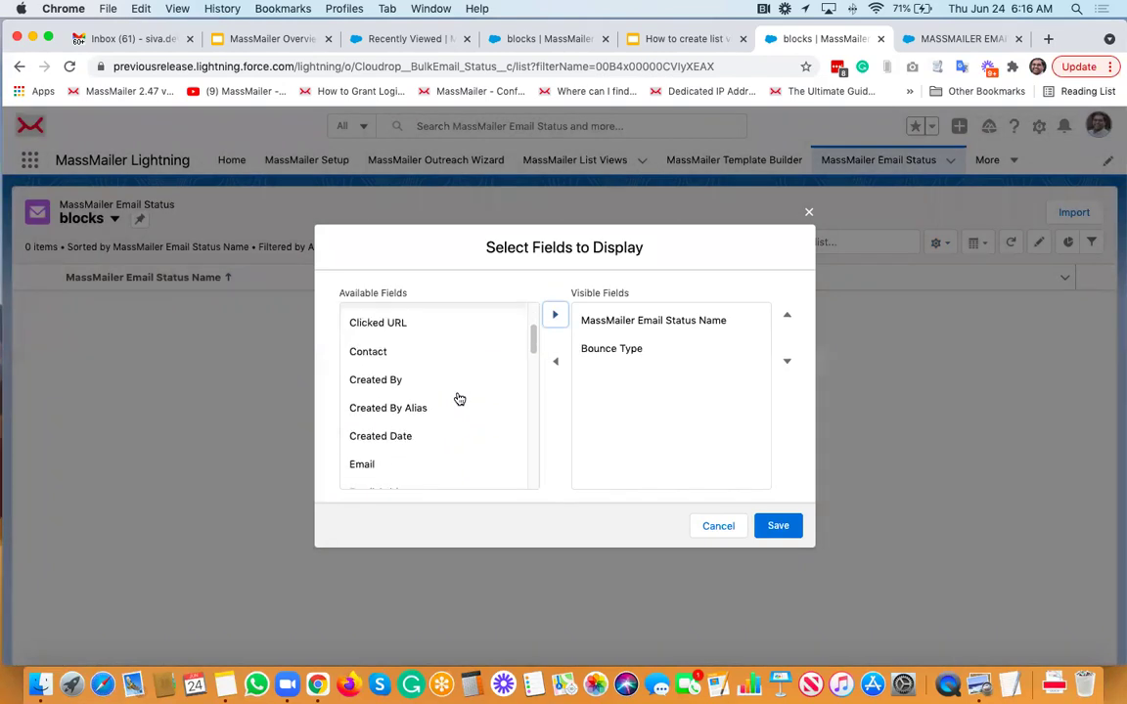
{"action": "left_click", "coordinate": [395, 395]}
{"action": "left_click", "coordinate": [554, 315]}
{"action": "scroll", "coordinate": [412, 415], "scroll_direction": "down", "scroll_amount": 6}
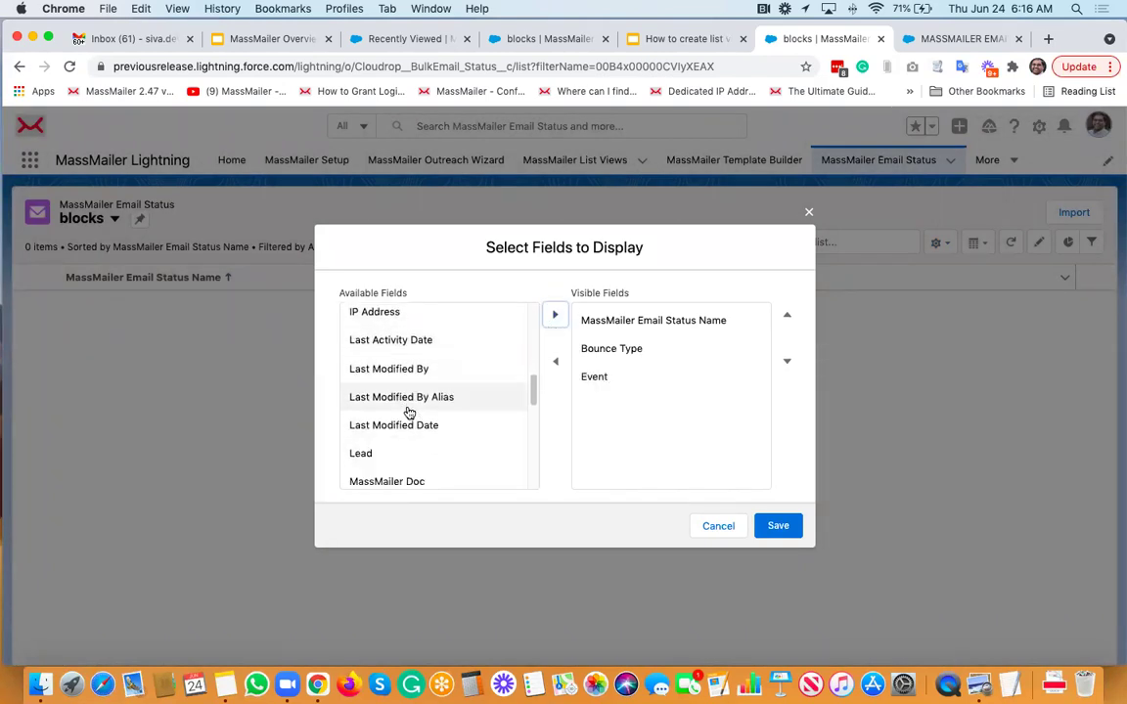
{"action": "left_click", "coordinate": [777, 525]}
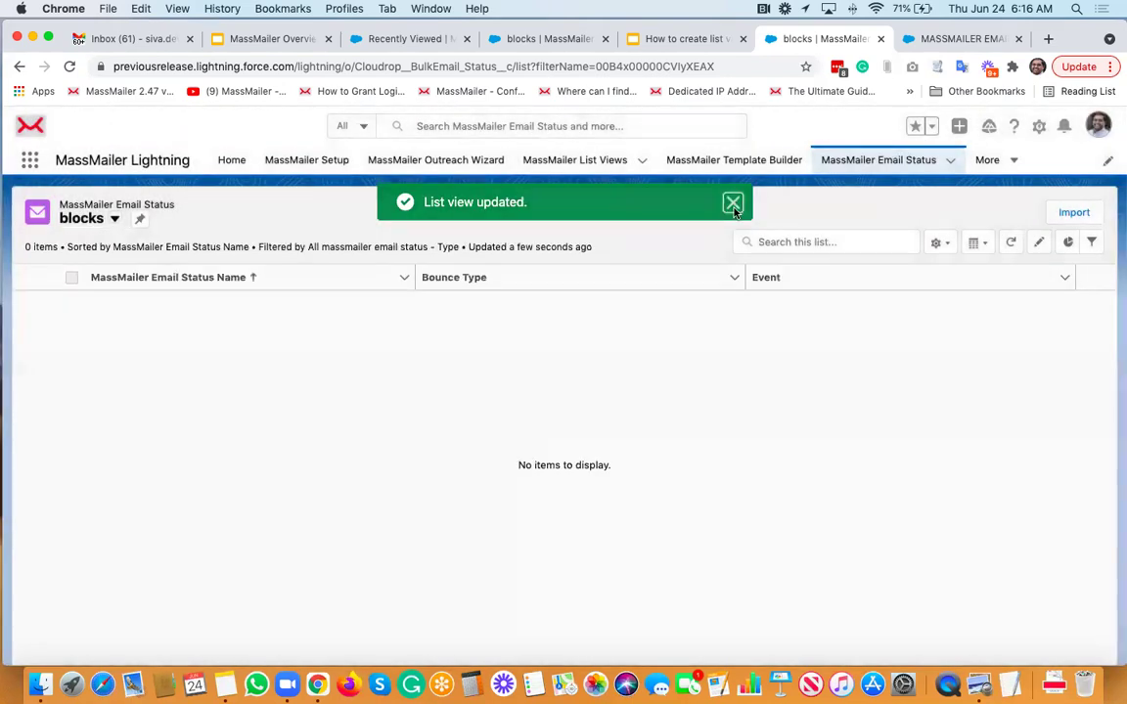
{"action": "left_click", "coordinate": [733, 201]}
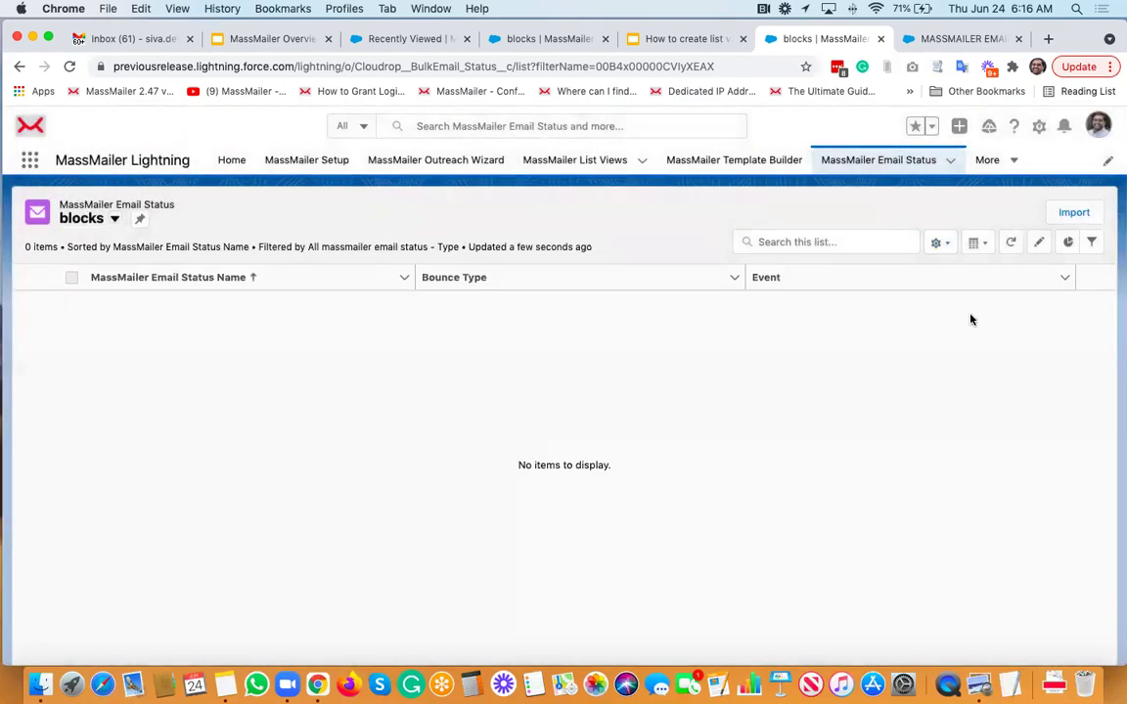
Create a new list view named "global unsubscribes" with the API name global_unsubscribes, visible to all users
{"action": "left_click", "coordinate": [940, 245]}
{"action": "left_click", "coordinate": [890, 304]}
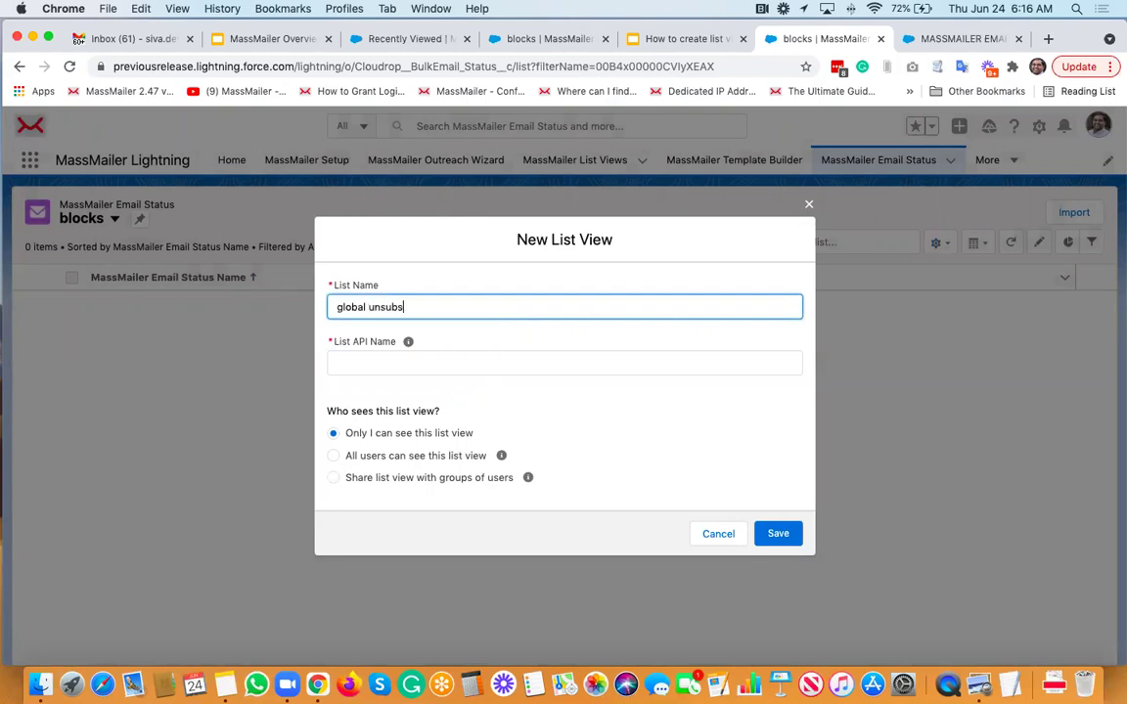
{"action": "type", "text": "global unsubscribes"}
{"action": "key", "text": "Tab"}
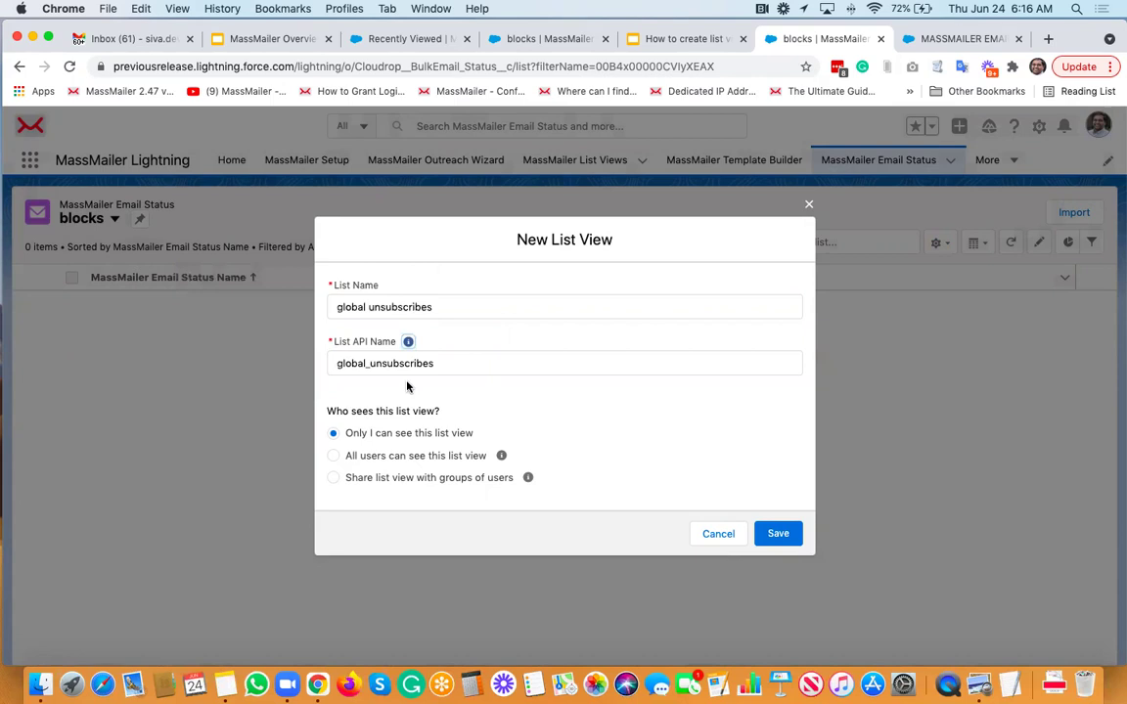
{"action": "left_click", "coordinate": [366, 456]}
{"action": "left_click", "coordinate": [778, 533]}
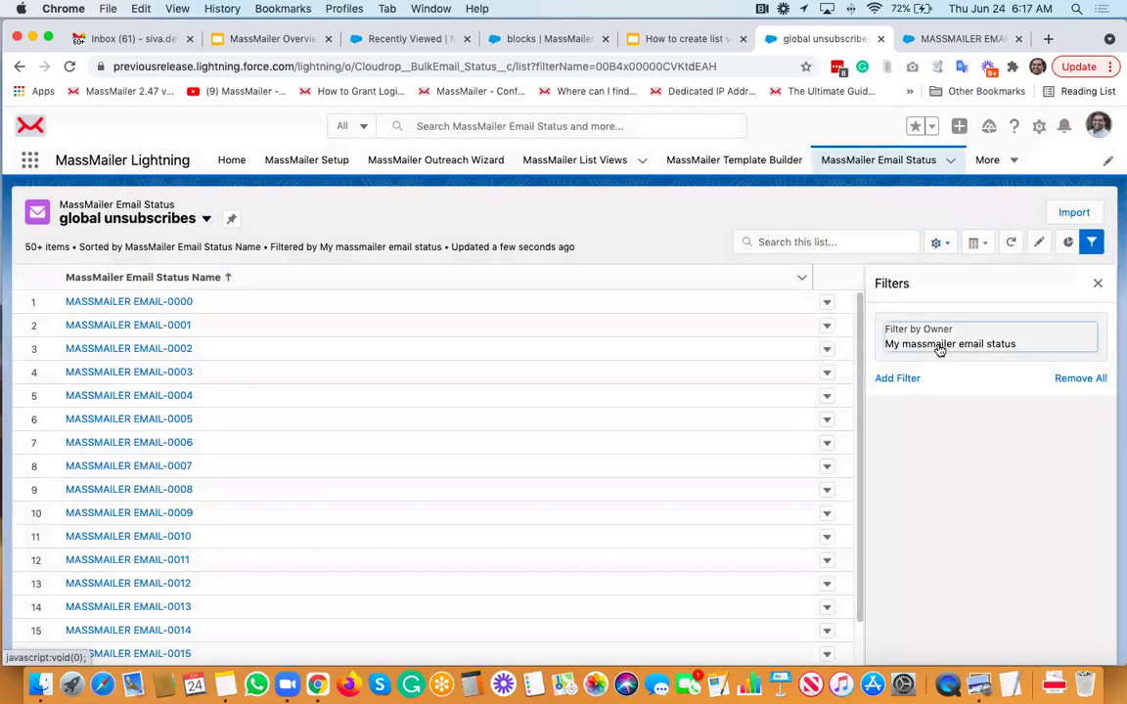
Set the owner filter of the global unsubscribes list view to All massmailer email status
{"action": "left_click", "coordinate": [937, 342]}
{"action": "left_click", "coordinate": [636, 302]}
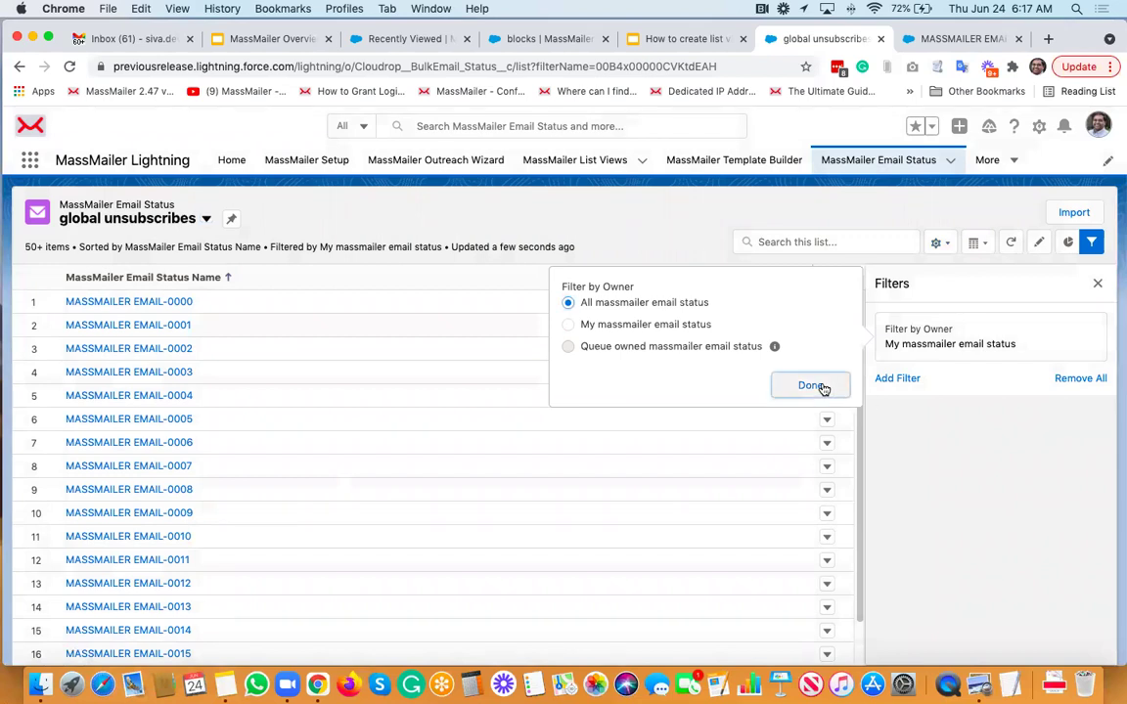
{"action": "left_click", "coordinate": [810, 384]}
Add a filter where Event equals unsubscribe and save the global unsubscribes list view's filters
{"action": "left_click", "coordinate": [885, 386]}
{"action": "left_click", "coordinate": [656, 345]}
{"action": "scroll", "coordinate": [700, 499], "scroll_direction": "down", "scroll_amount": 2}
{"action": "scroll", "coordinate": [700, 499], "scroll_direction": "down", "scroll_amount": 2}
{"action": "left_click", "coordinate": [630, 477]}
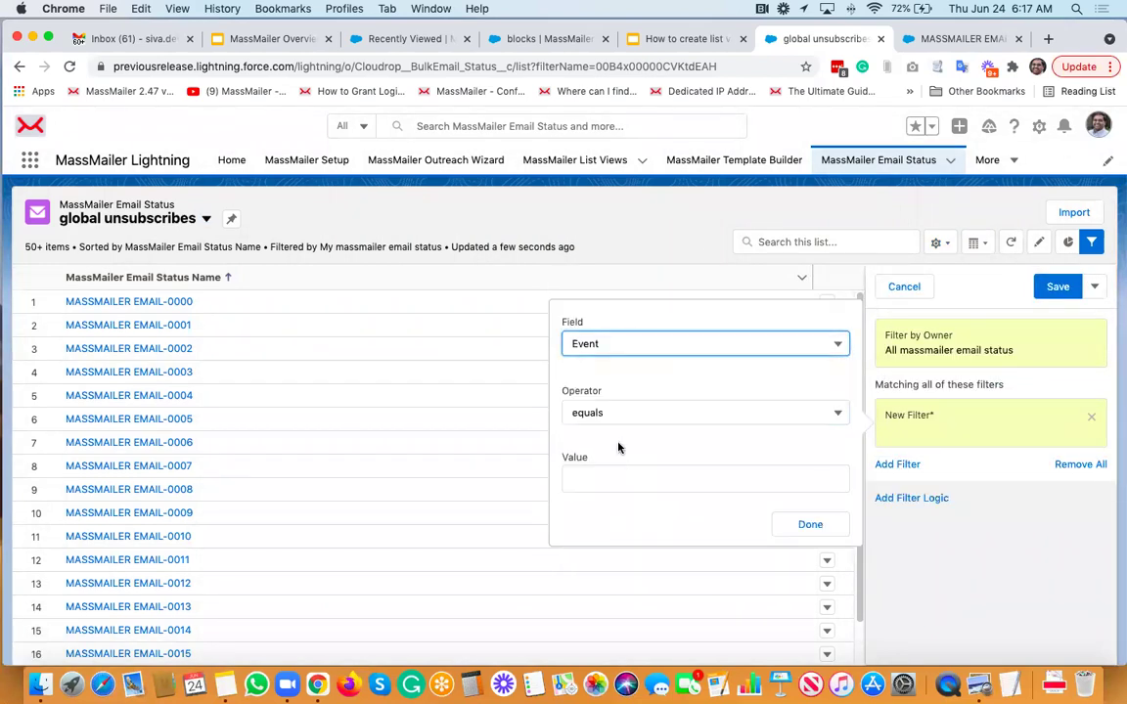
{"action": "left_click", "coordinate": [619, 478]}
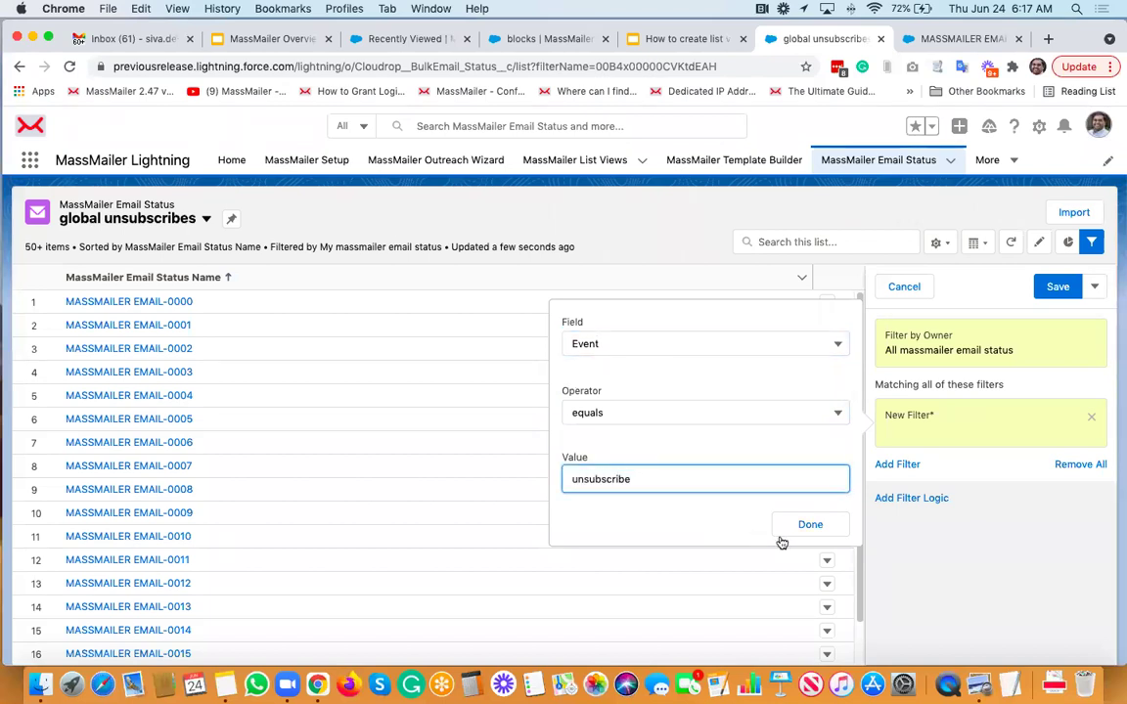
{"action": "type", "text": "unsubscribe"}
{"action": "left_click", "coordinate": [809, 526]}
{"action": "left_click", "coordinate": [1058, 286]}
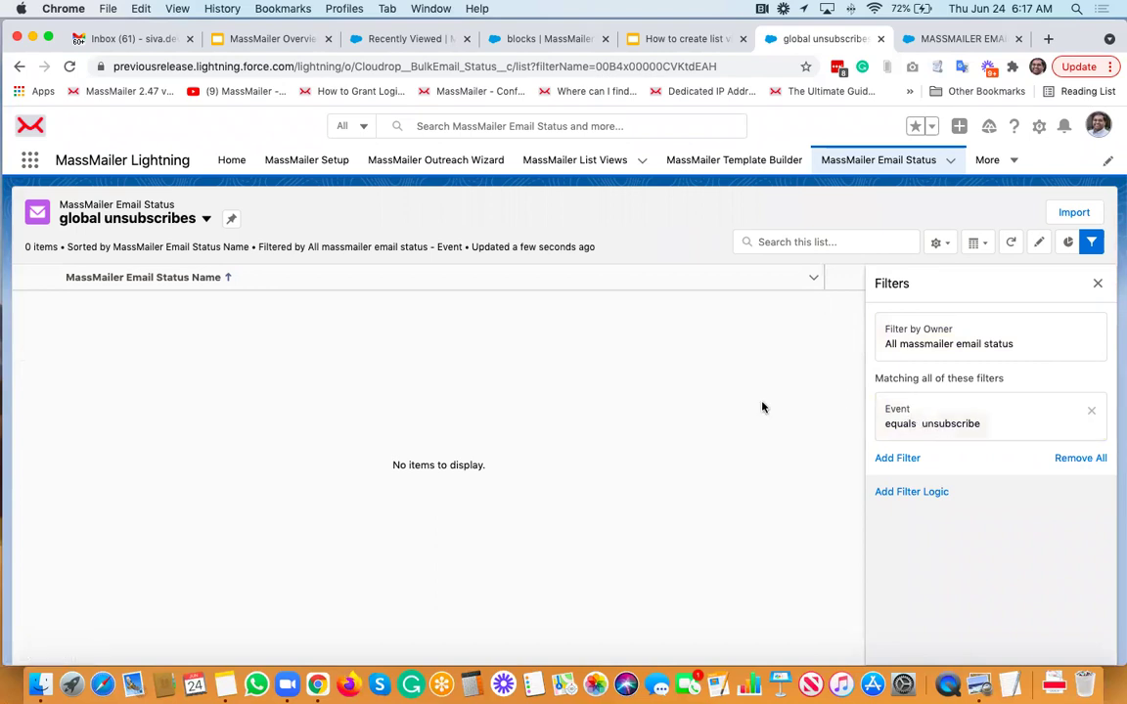
In the other MassMailer org's Recently Viewed page, create a list view named "global unsubscribe" with the API name global_unsubscribe, visible to all users
{"action": "left_click", "coordinate": [399, 45]}
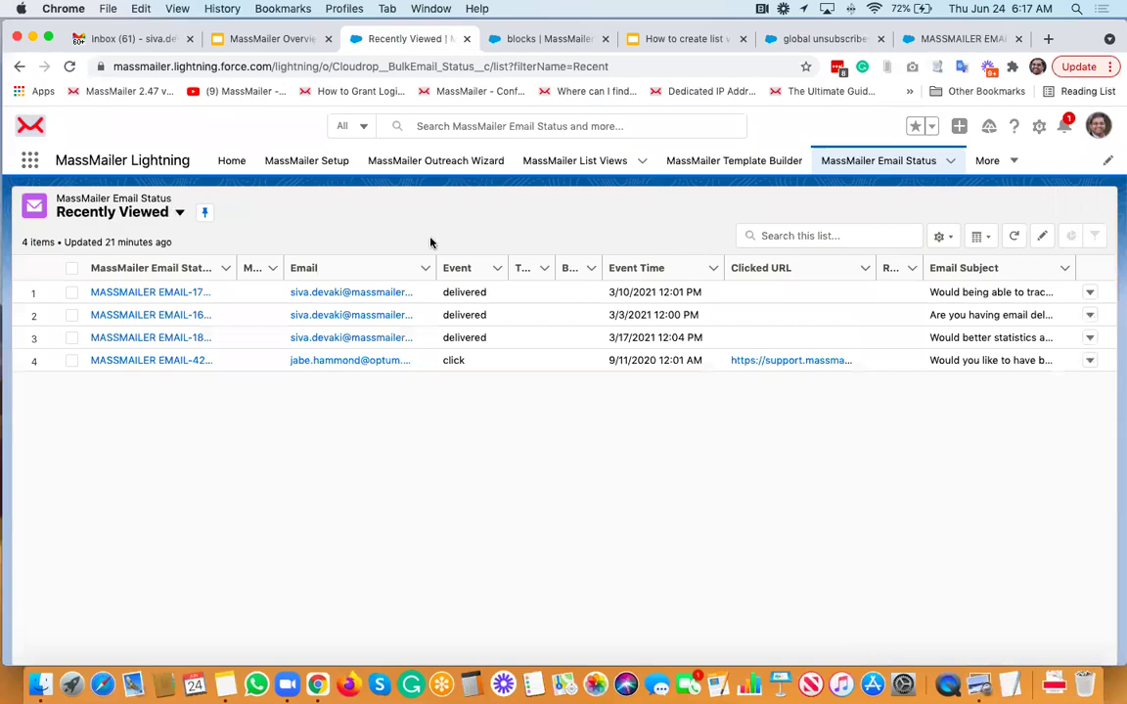
{"action": "left_click", "coordinate": [941, 237]}
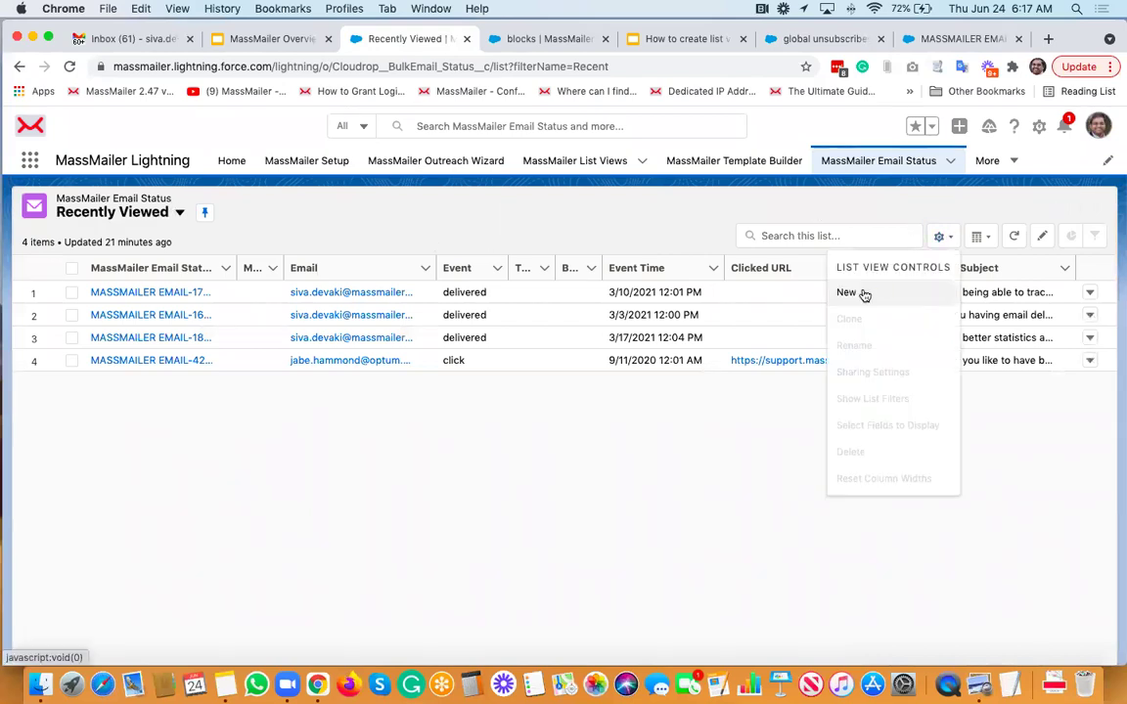
{"action": "left_click", "coordinate": [862, 293]}
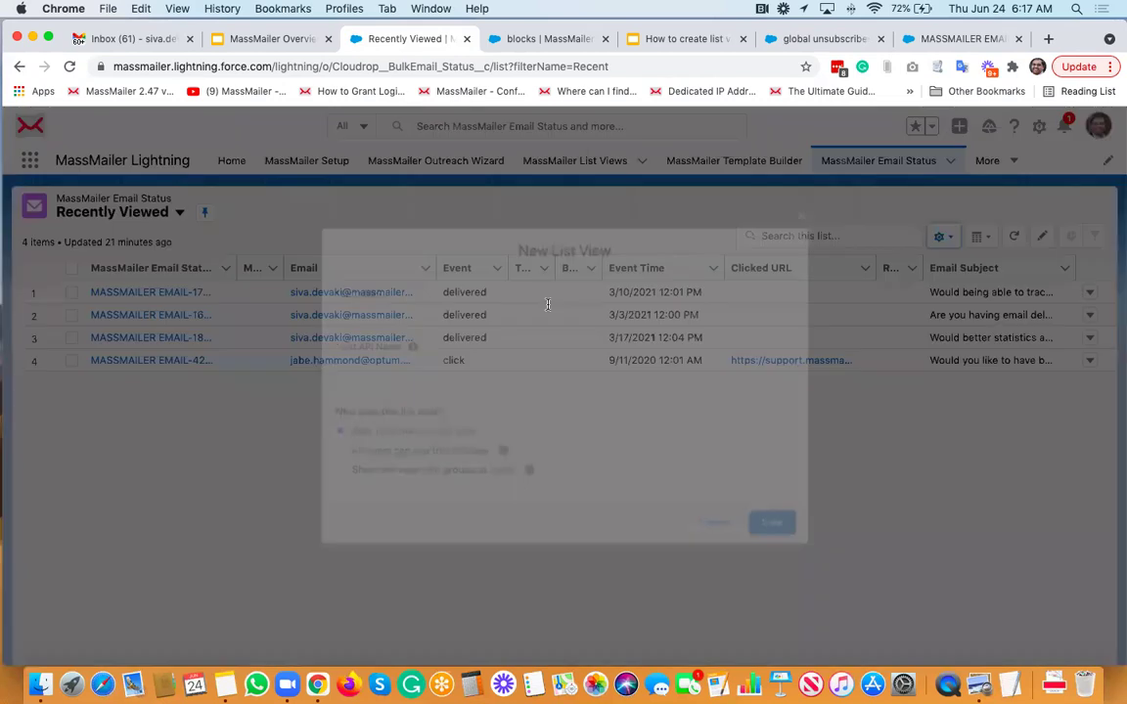
{"action": "type", "text": "uns"}
{"action": "key", "text": "BackSpace"}
{"action": "type", "text": "globacl"}
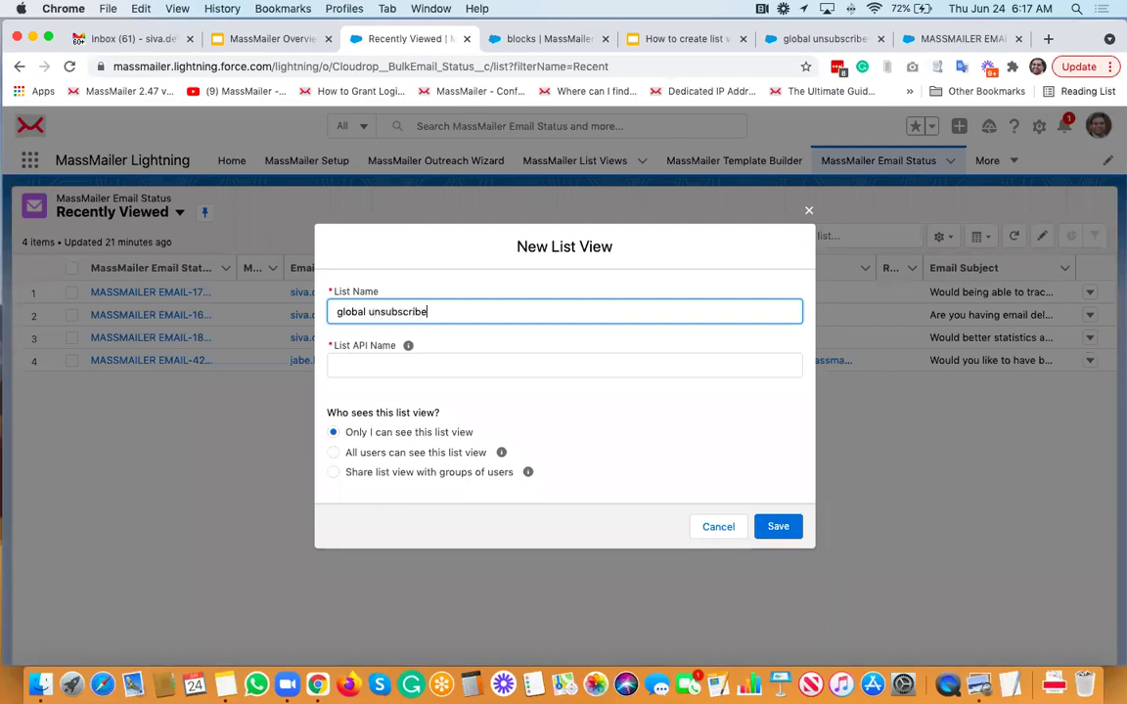
{"action": "key", "text": "Tab"}
{"action": "left_click", "coordinate": [408, 455]}
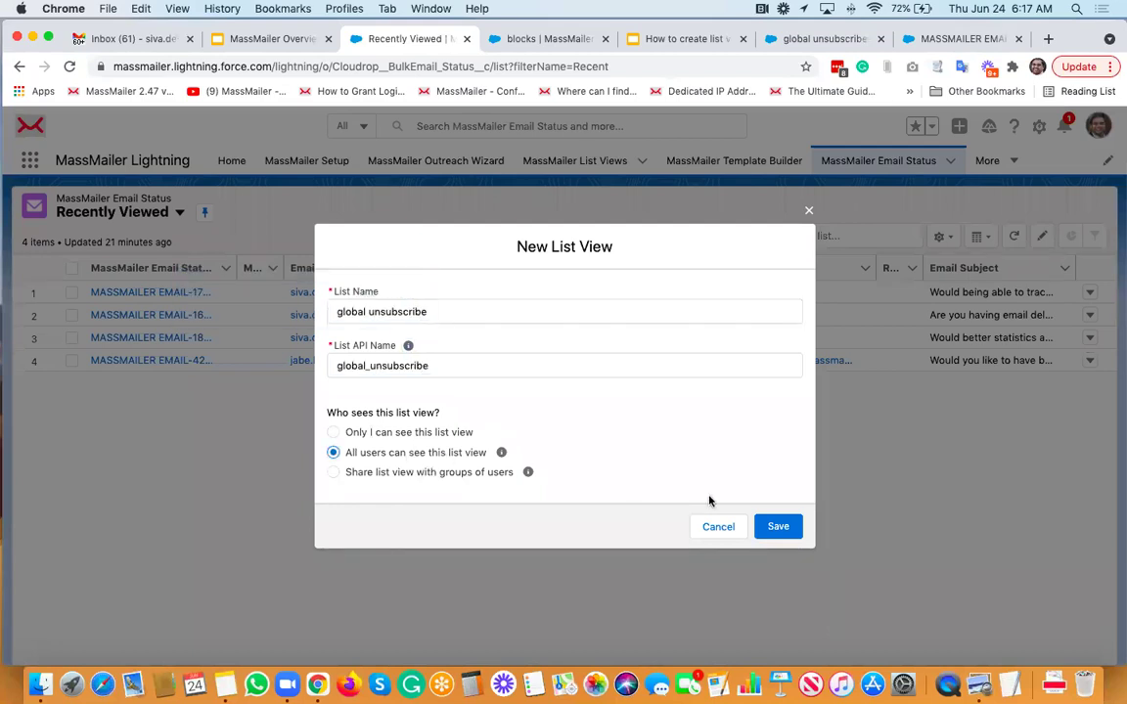
{"action": "left_click", "coordinate": [776, 526]}
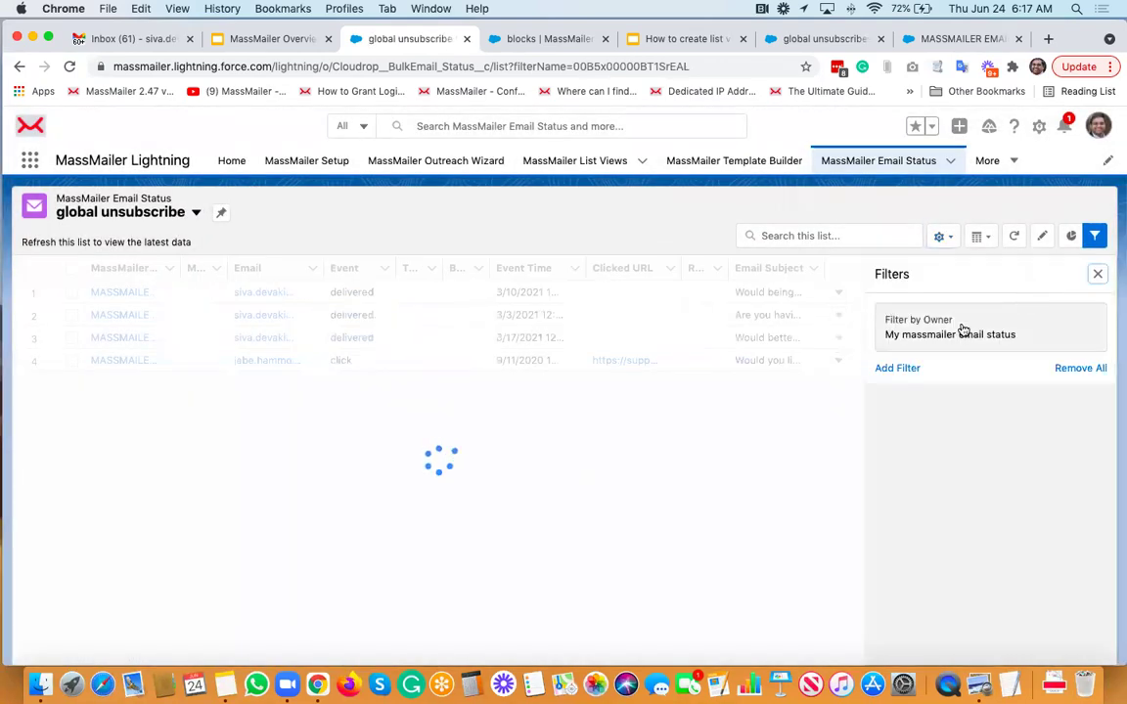
Set the owner filter of the global unsubscribe list view to All massmailer email status
{"action": "left_click", "coordinate": [961, 328]}
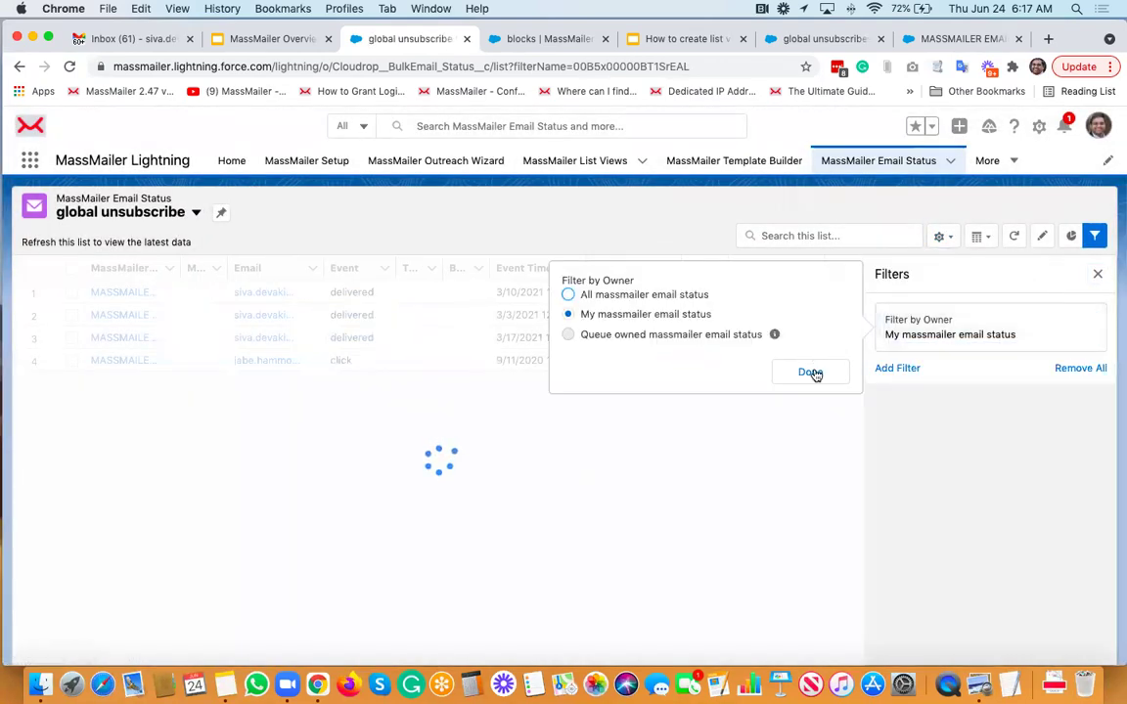
{"action": "left_click", "coordinate": [626, 295]}
{"action": "left_click", "coordinate": [810, 371]}
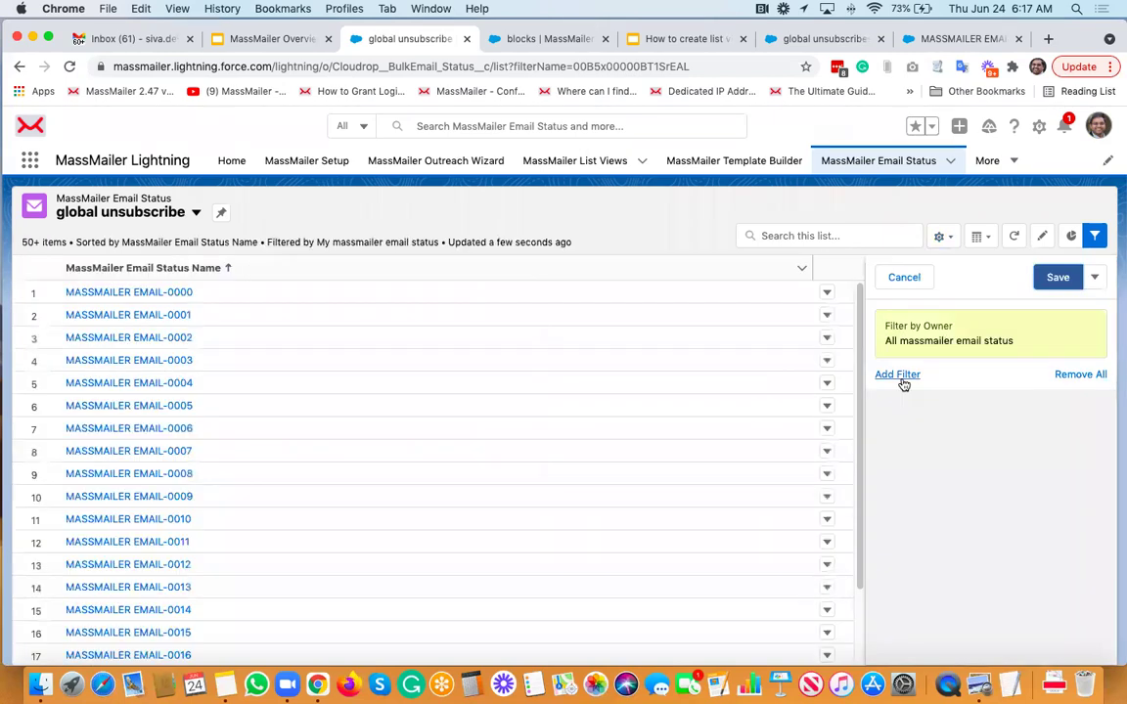
Add a filter where Event contains unsubscribe and save the global unsubscribe list view's filters
{"action": "left_click", "coordinate": [897, 372]}
{"action": "left_click", "coordinate": [657, 335]}
{"action": "scroll", "coordinate": [693, 467], "scroll_direction": "down", "scroll_amount": 5}
{"action": "left_click", "coordinate": [620, 365]}
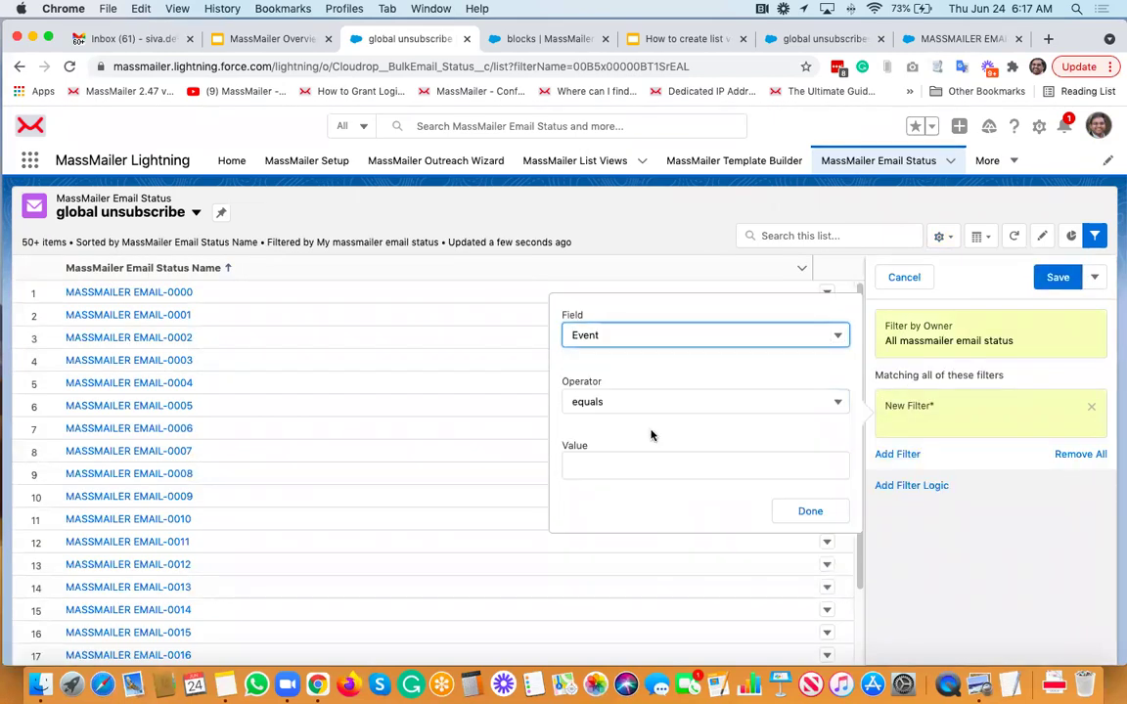
{"action": "left_click", "coordinate": [624, 405]}
{"action": "left_click", "coordinate": [650, 585]}
{"action": "left_click", "coordinate": [614, 474]}
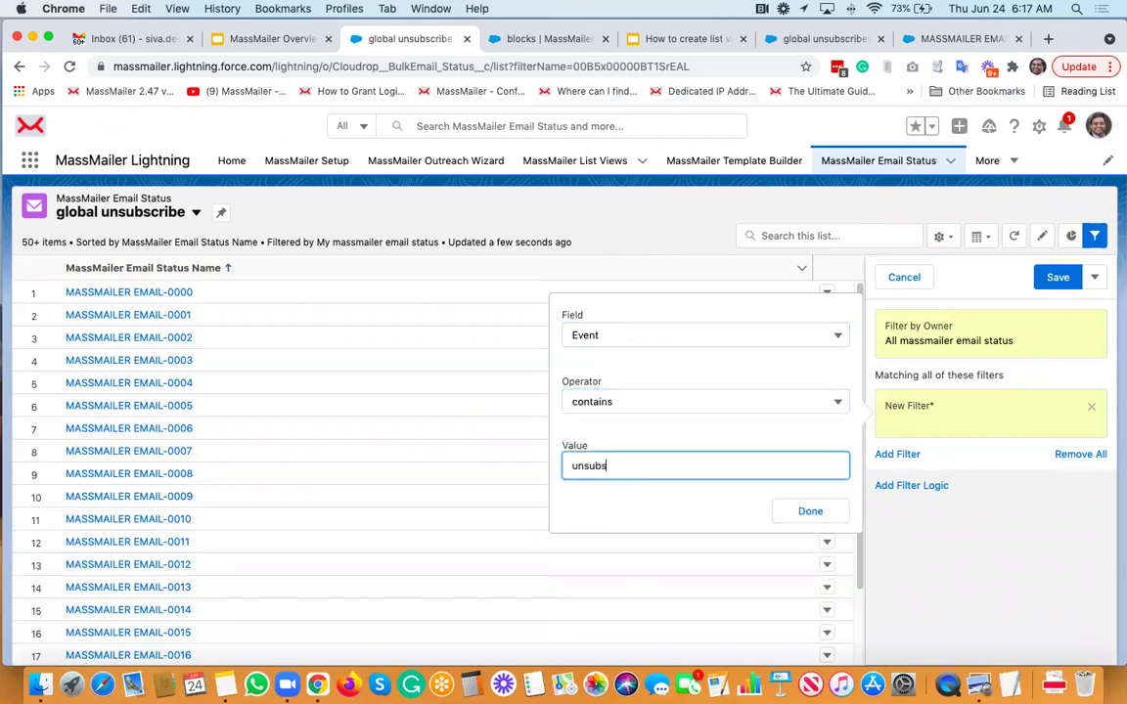
{"action": "type", "text": "unsubscribe"}
{"action": "left_click", "coordinate": [810, 512]}
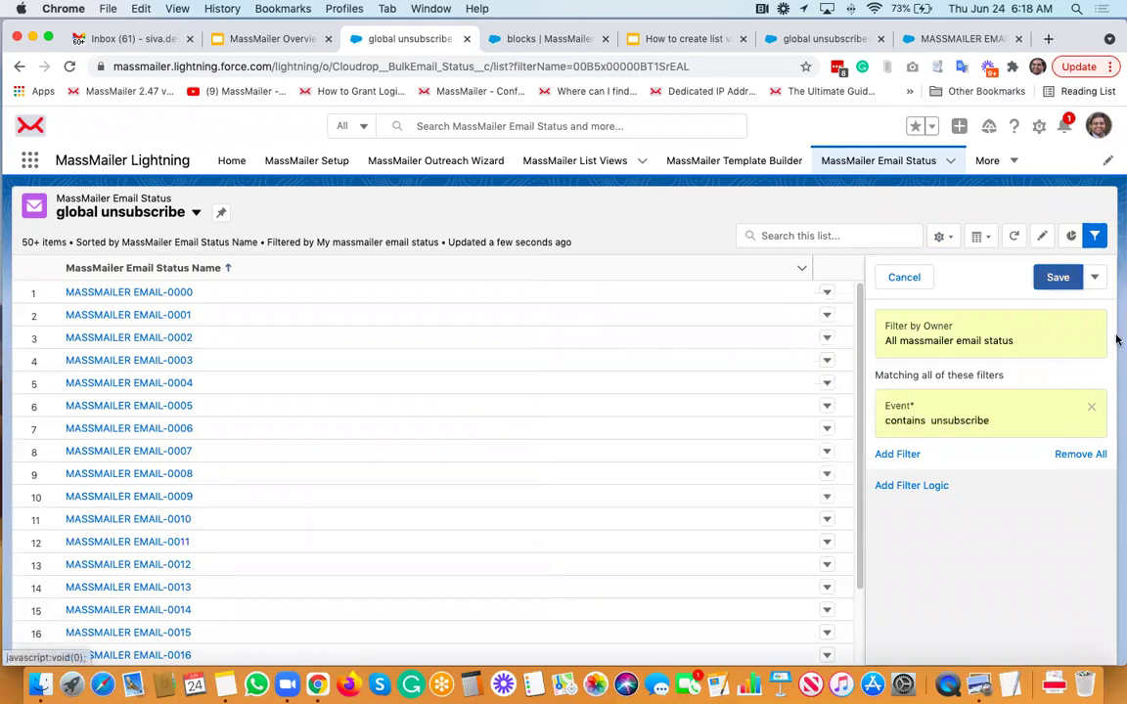
{"action": "left_click", "coordinate": [1060, 278]}
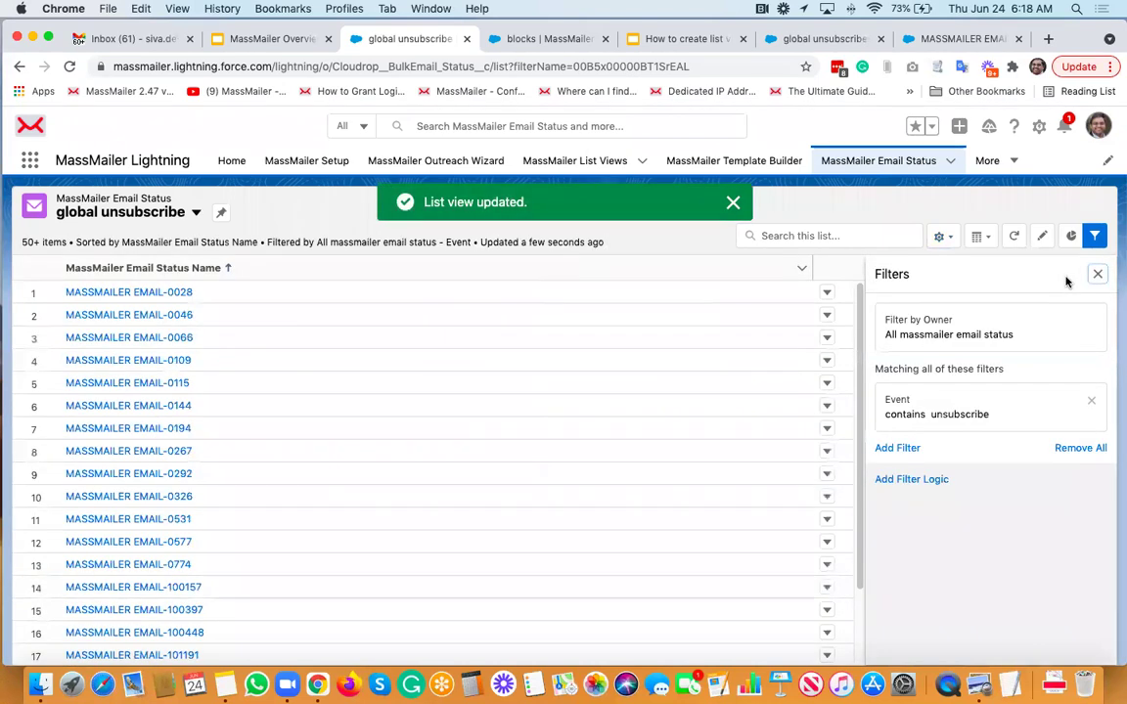
Add the Event field to the displayed fields of the global unsubscribe list view
{"action": "left_click", "coordinate": [941, 237]}
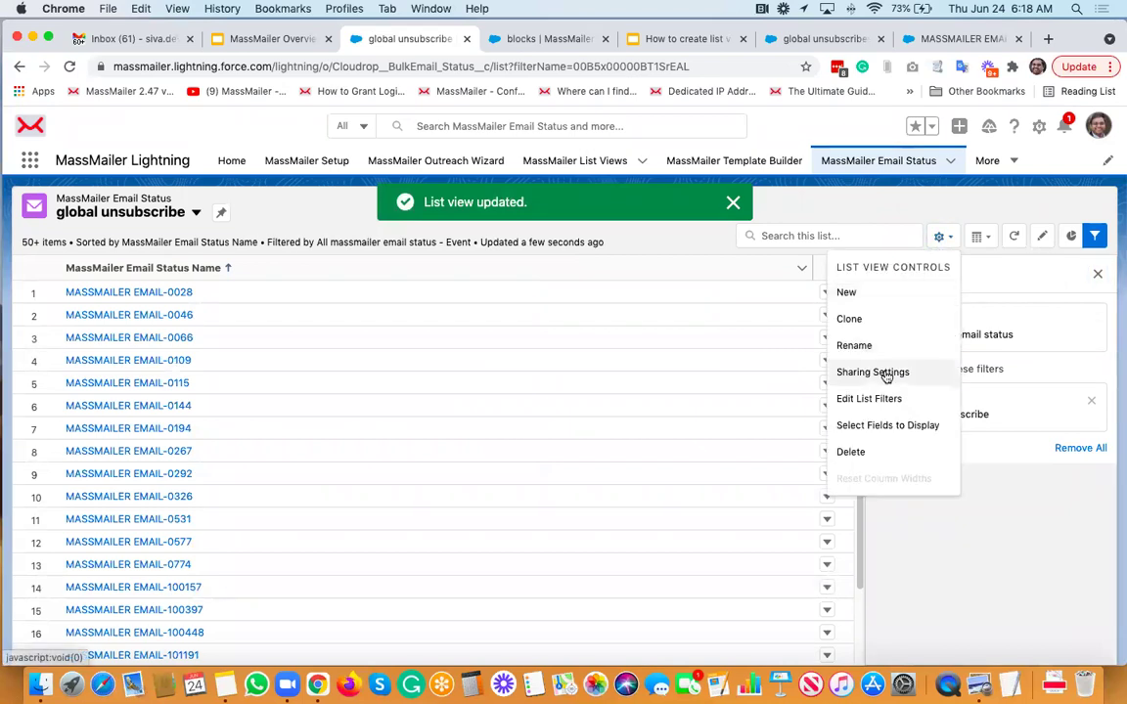
{"action": "left_click", "coordinate": [873, 435]}
{"action": "scroll", "coordinate": [411, 389], "scroll_direction": "down", "scroll_amount": 3}
{"action": "scroll", "coordinate": [410, 388], "scroll_direction": "down", "scroll_amount": 2}
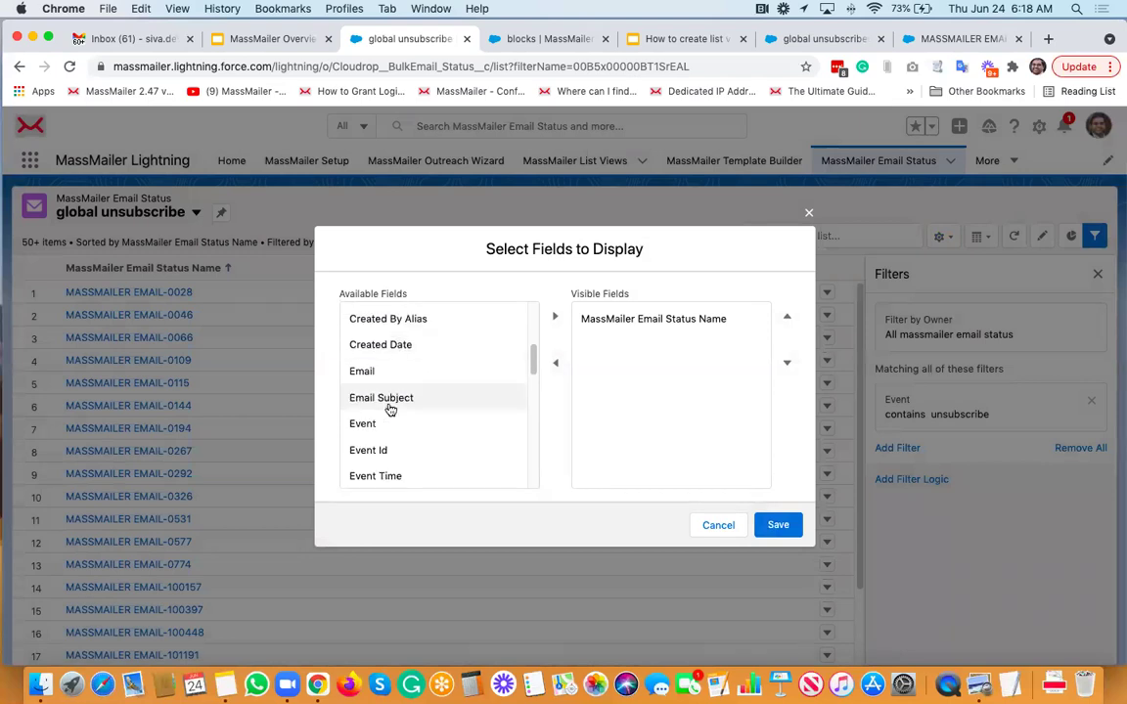
{"action": "left_click", "coordinate": [468, 348]}
{"action": "left_click", "coordinate": [416, 398]}
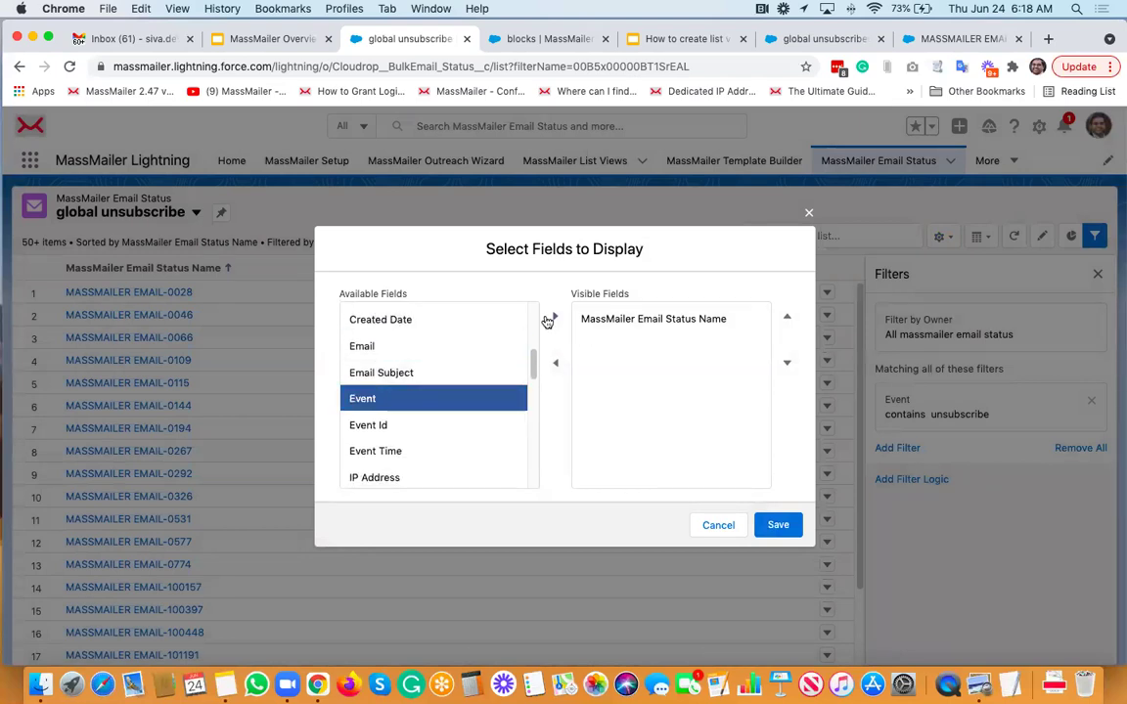
{"action": "left_click", "coordinate": [555, 316]}
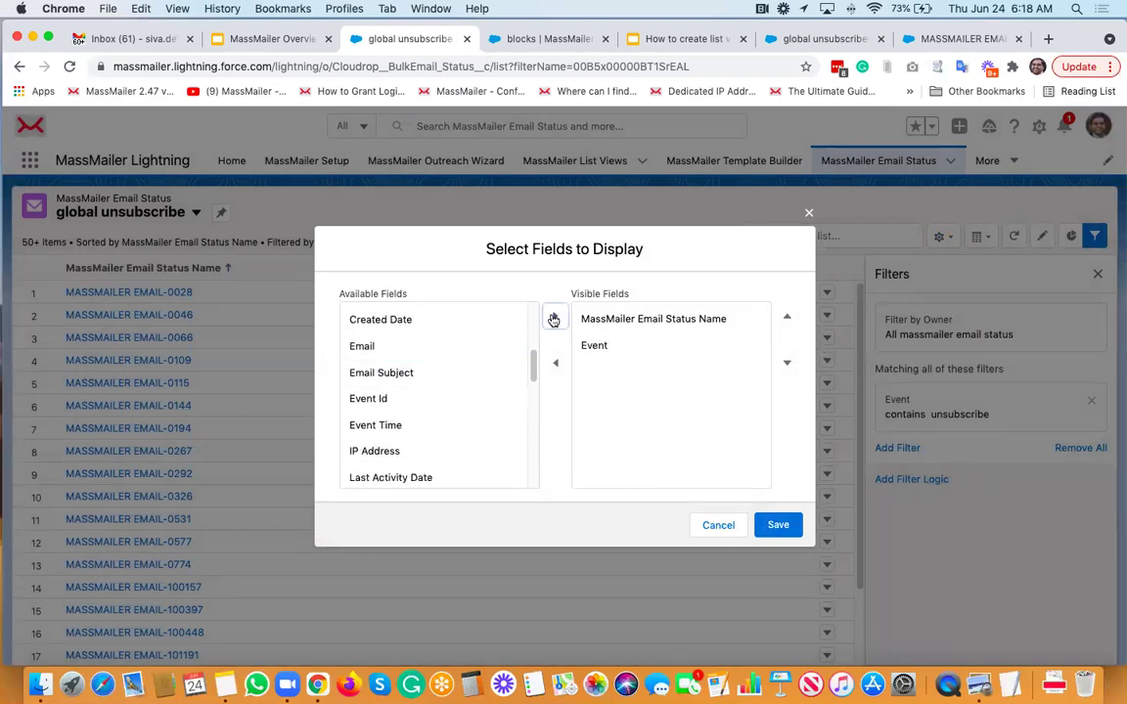
{"action": "left_click", "coordinate": [783, 526]}
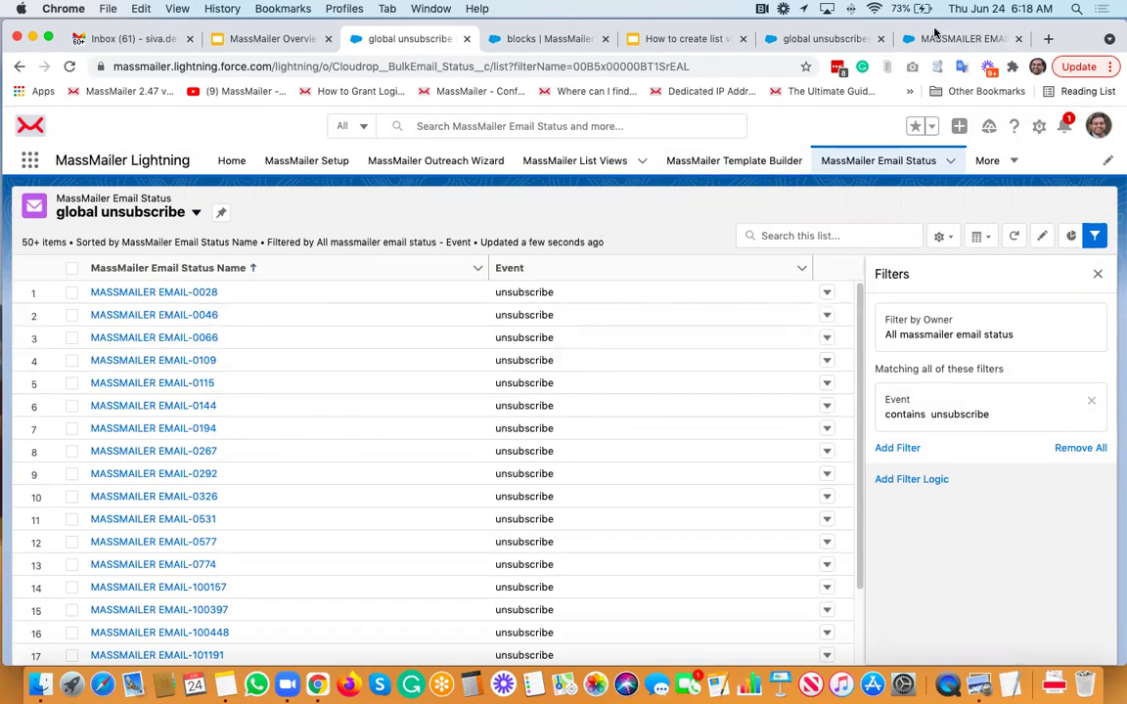
Back in the previousrelease org, create a list view named "group unsubscribe" with the API name group_unsubscribe, visible to all users
{"action": "left_click", "coordinate": [852, 41]}
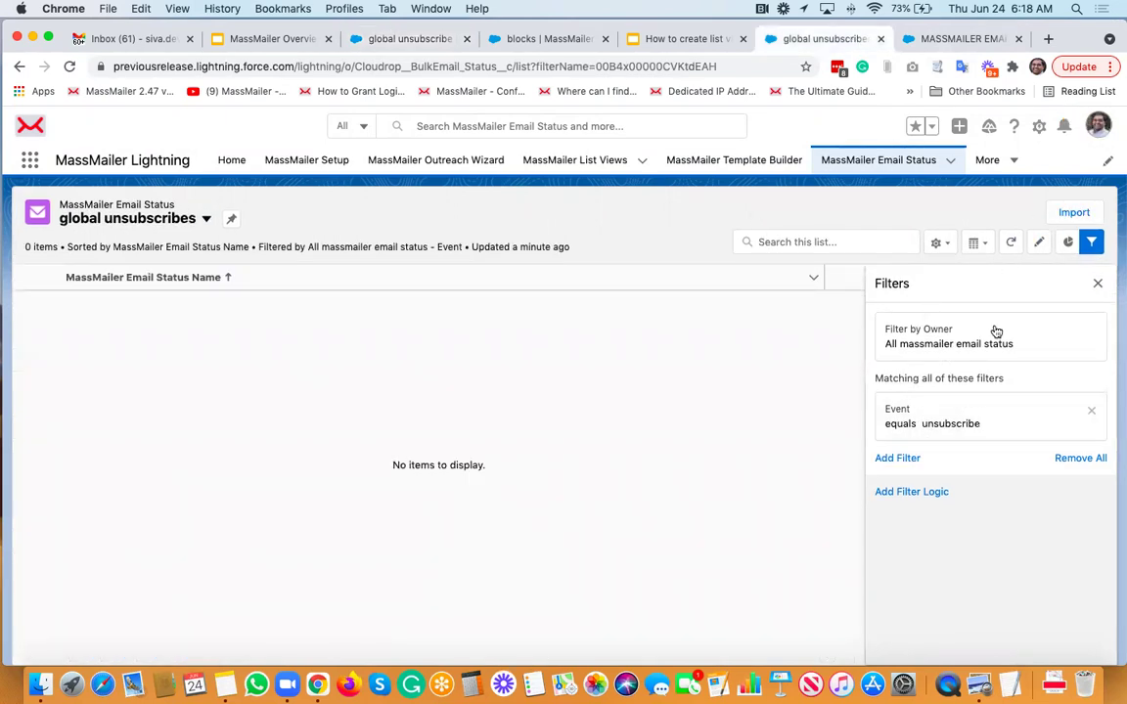
{"action": "left_click", "coordinate": [1097, 284]}
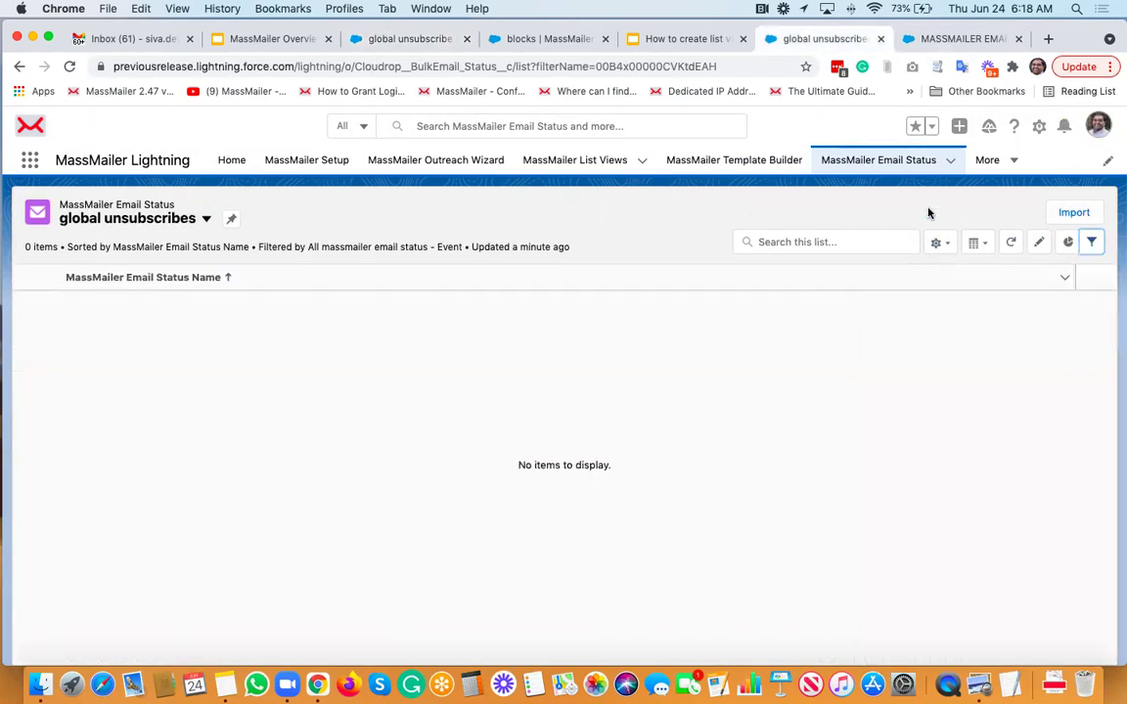
{"action": "left_click", "coordinate": [943, 245]}
{"action": "left_click", "coordinate": [893, 301]}
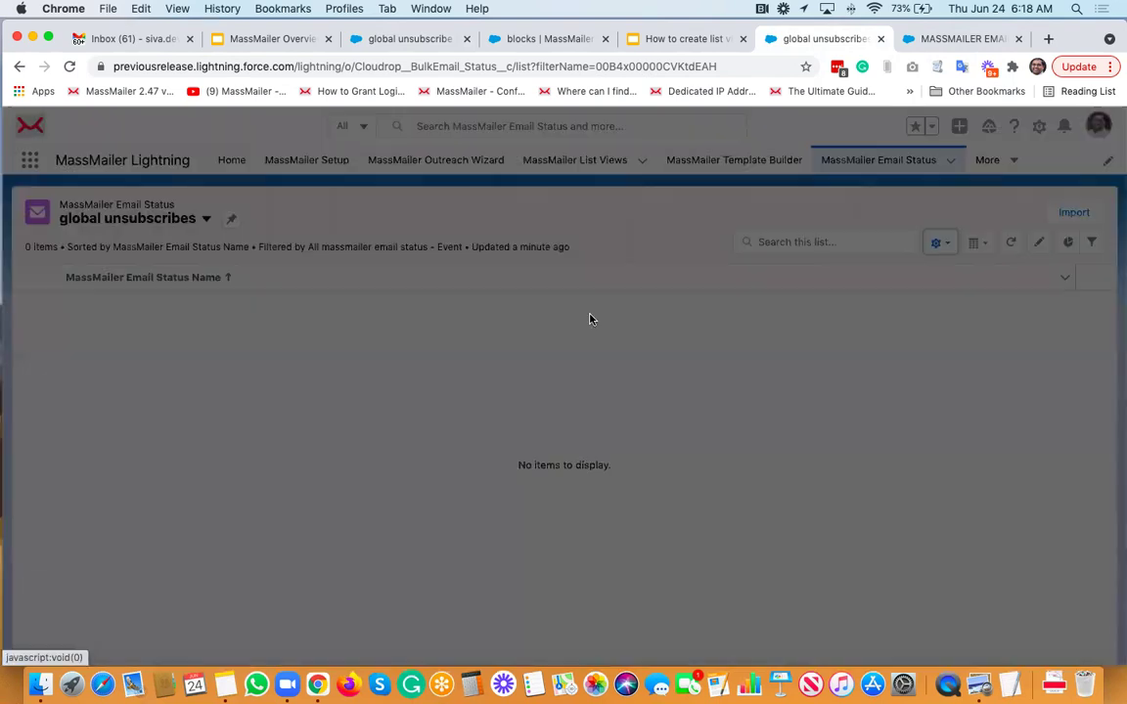
{"action": "type", "text": "group unsubscribe"}
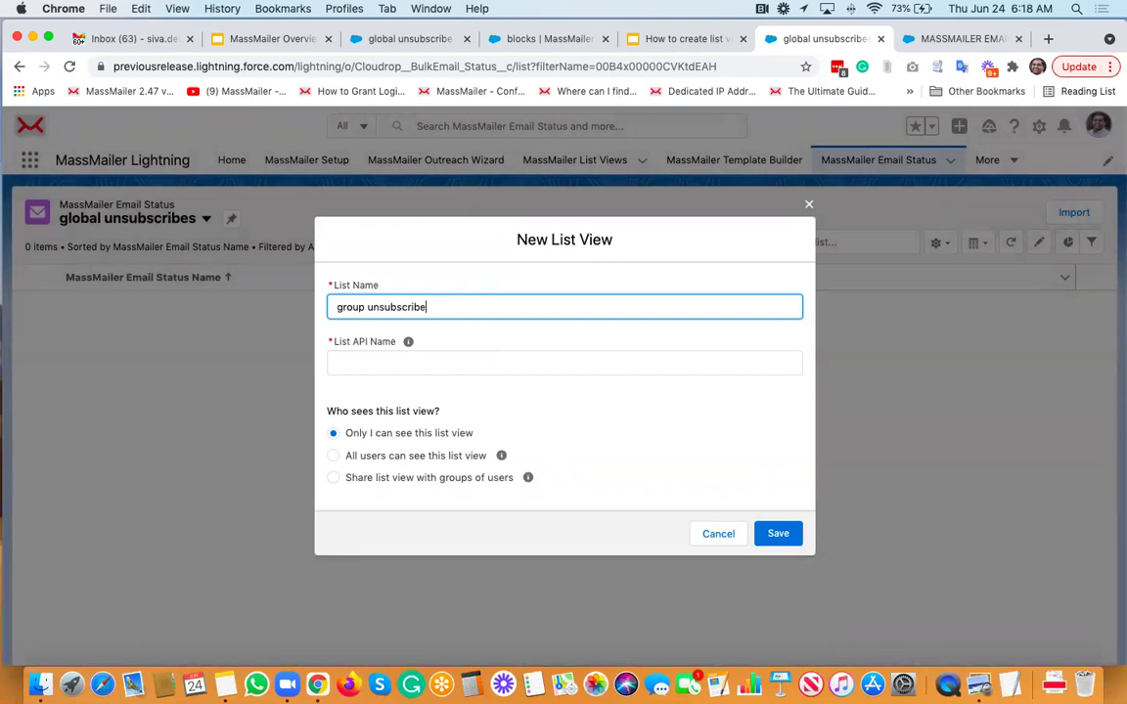
{"action": "key", "text": "Tab"}
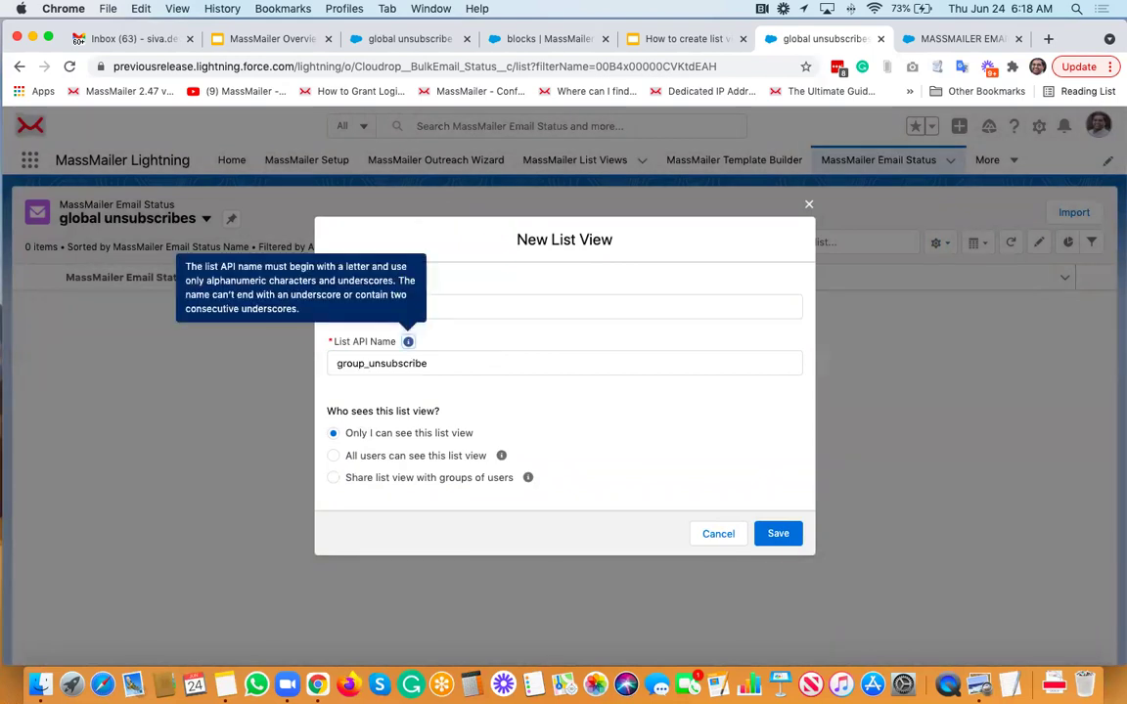
{"action": "left_click", "coordinate": [378, 455]}
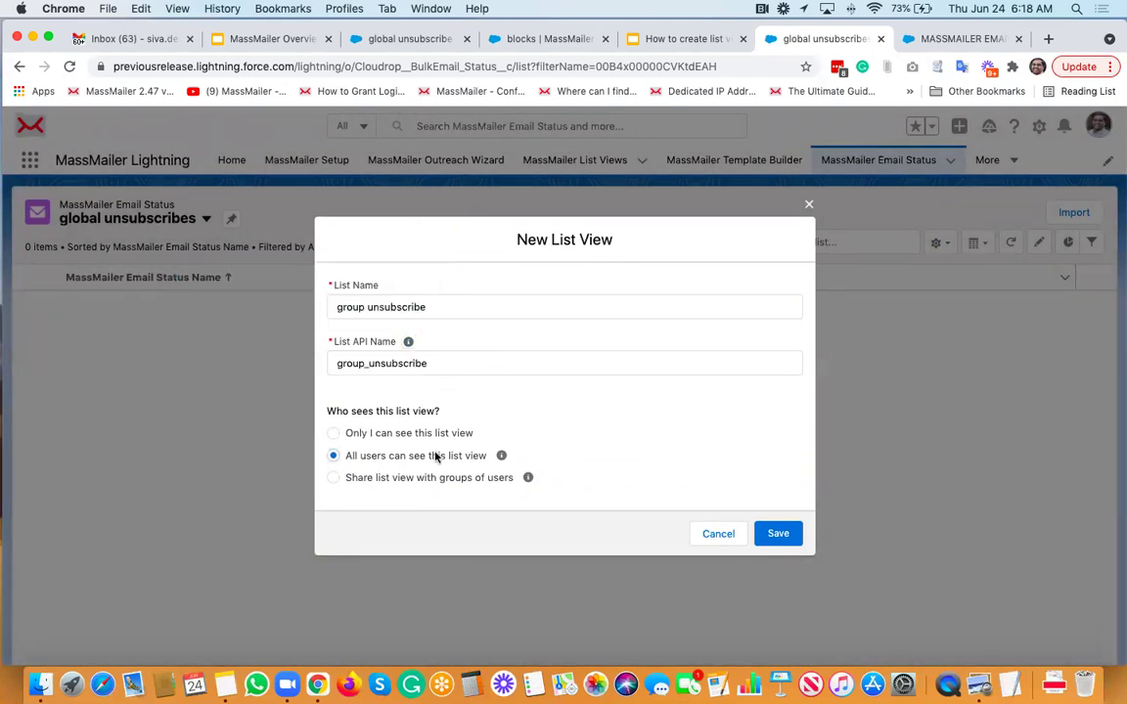
{"action": "left_click", "coordinate": [779, 535]}
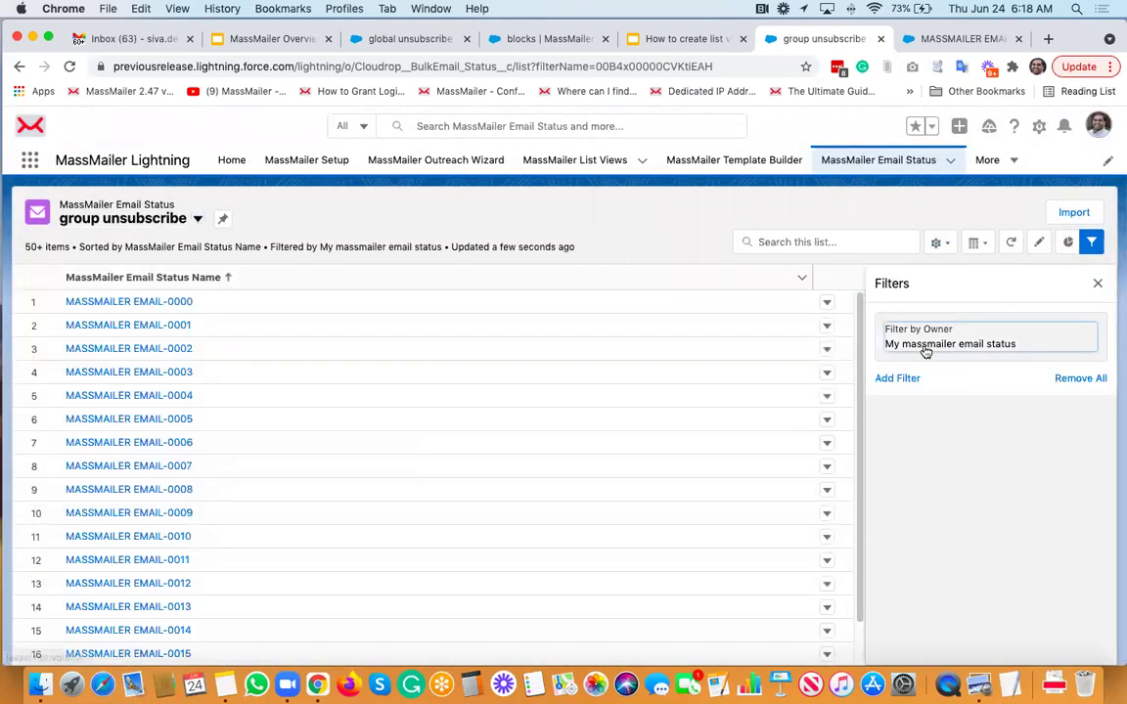
Set the owner filter of the group unsubscribe list view to All massmailer email status
{"action": "left_click", "coordinate": [925, 352]}
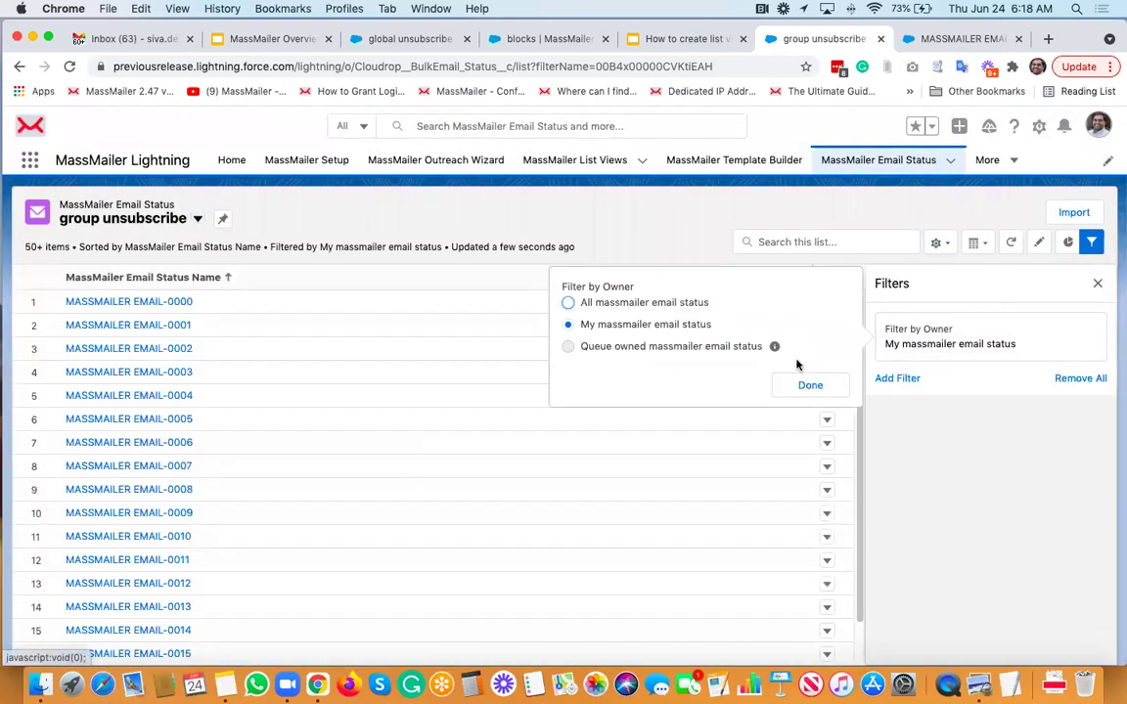
{"action": "left_click", "coordinate": [607, 302]}
{"action": "left_click", "coordinate": [824, 386]}
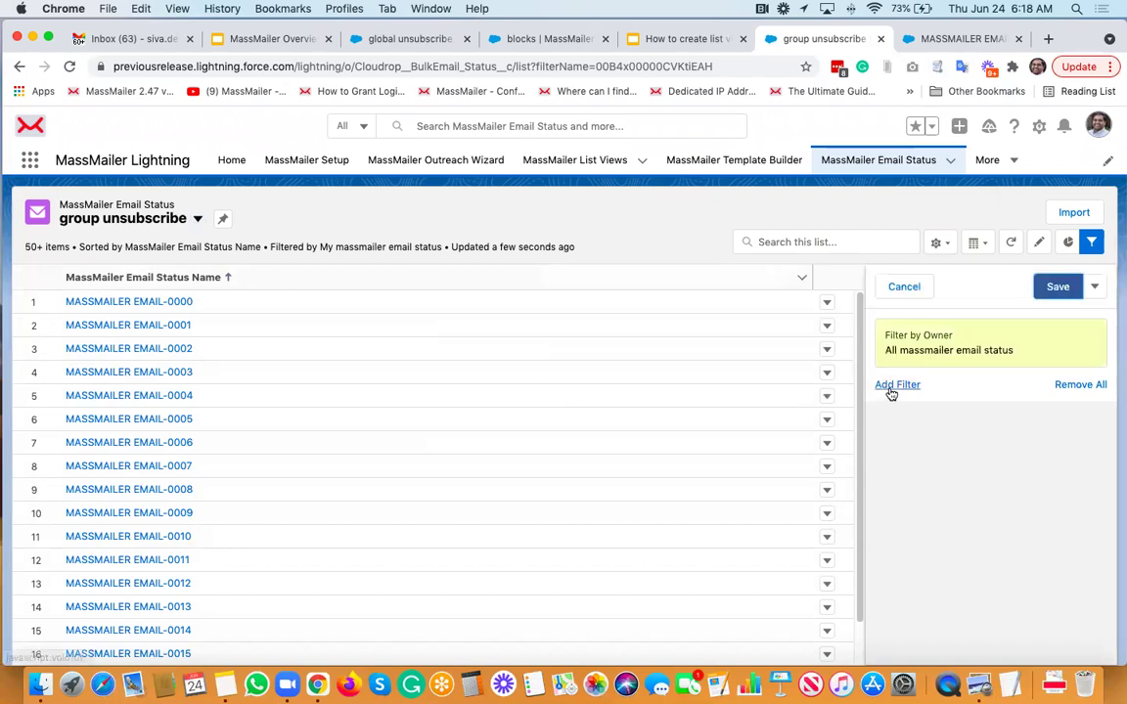
Add a filter where Event equals group_unsubscribe and save the group unsubscribe list view's filters
{"action": "left_click", "coordinate": [893, 382]}
{"action": "left_click", "coordinate": [654, 342]}
{"action": "scroll", "coordinate": [685, 484], "scroll_direction": "down", "scroll_amount": 5}
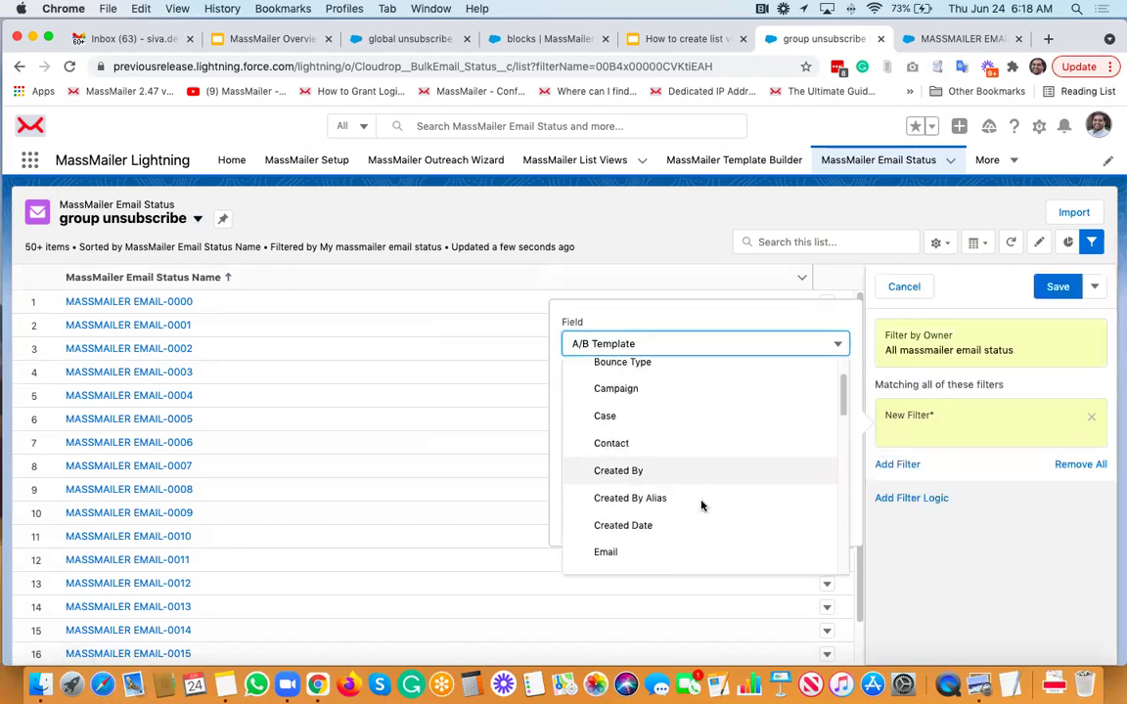
{"action": "left_click", "coordinate": [616, 446]}
{"action": "left_click", "coordinate": [616, 476]}
{"action": "type", "text": "group_unsubscribe"}
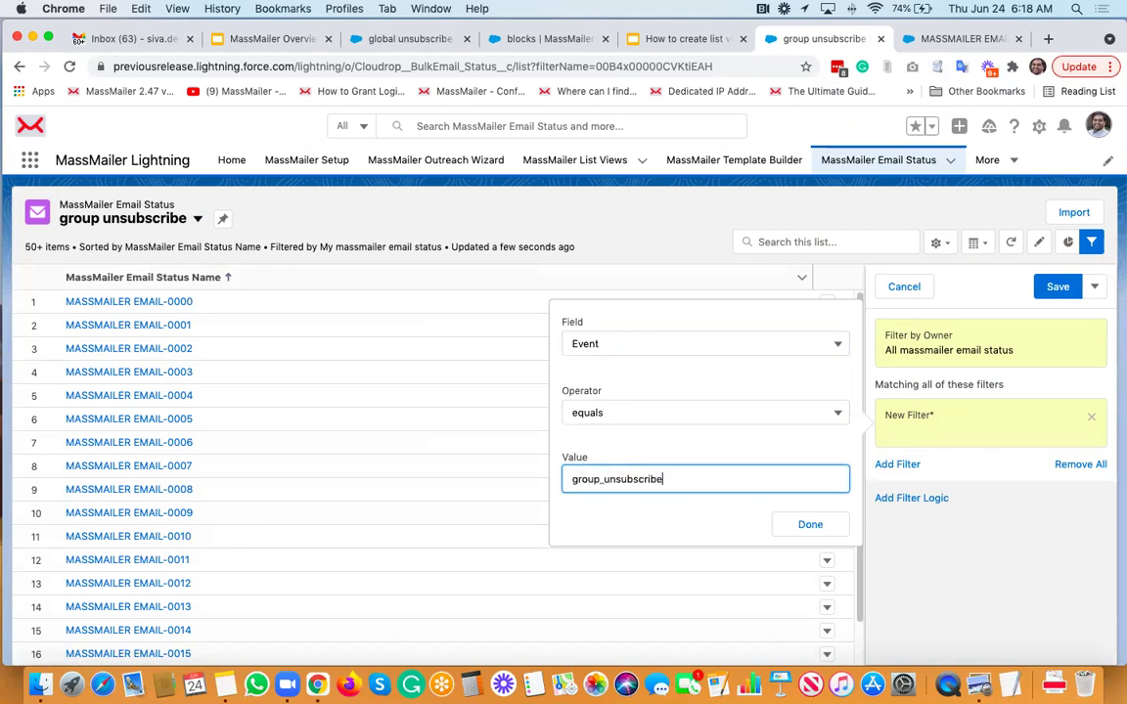
{"action": "left_click", "coordinate": [810, 525]}
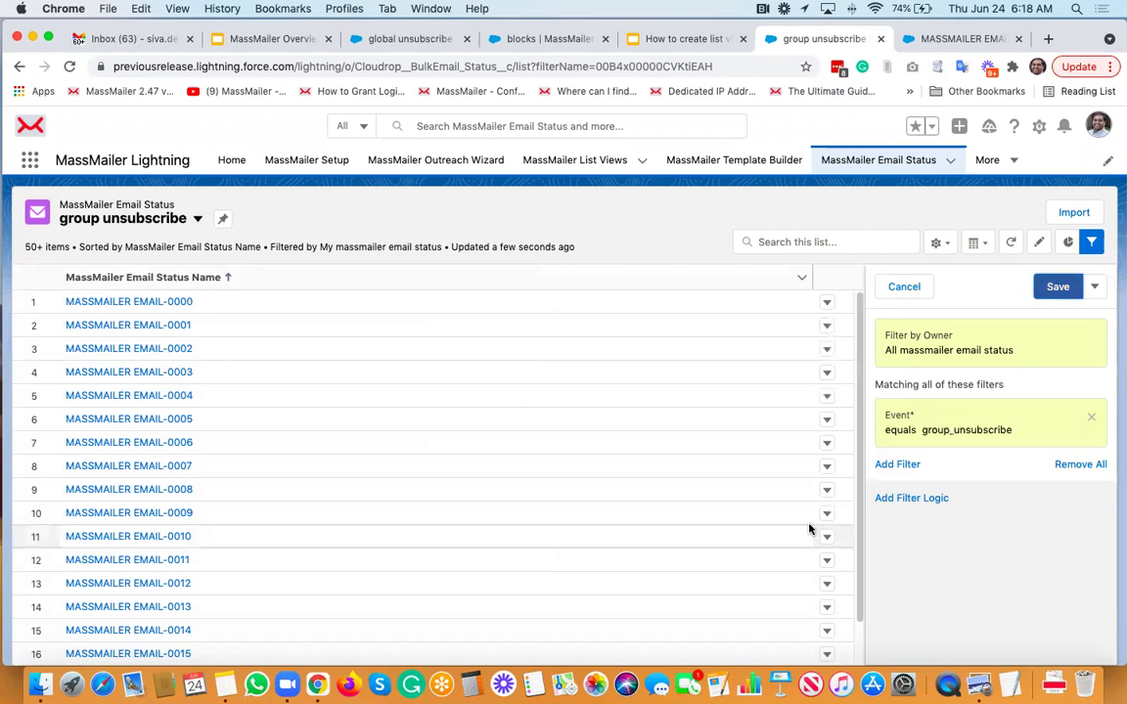
{"action": "left_click", "coordinate": [1075, 291]}
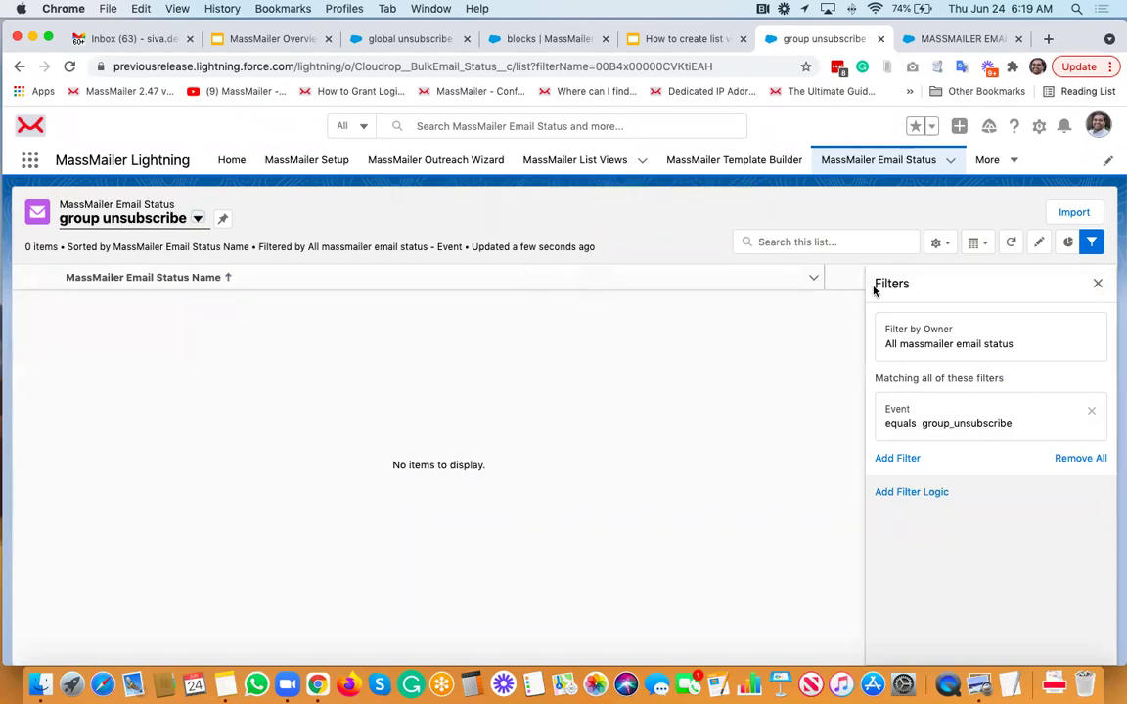
{"action": "left_click", "coordinate": [943, 246]}
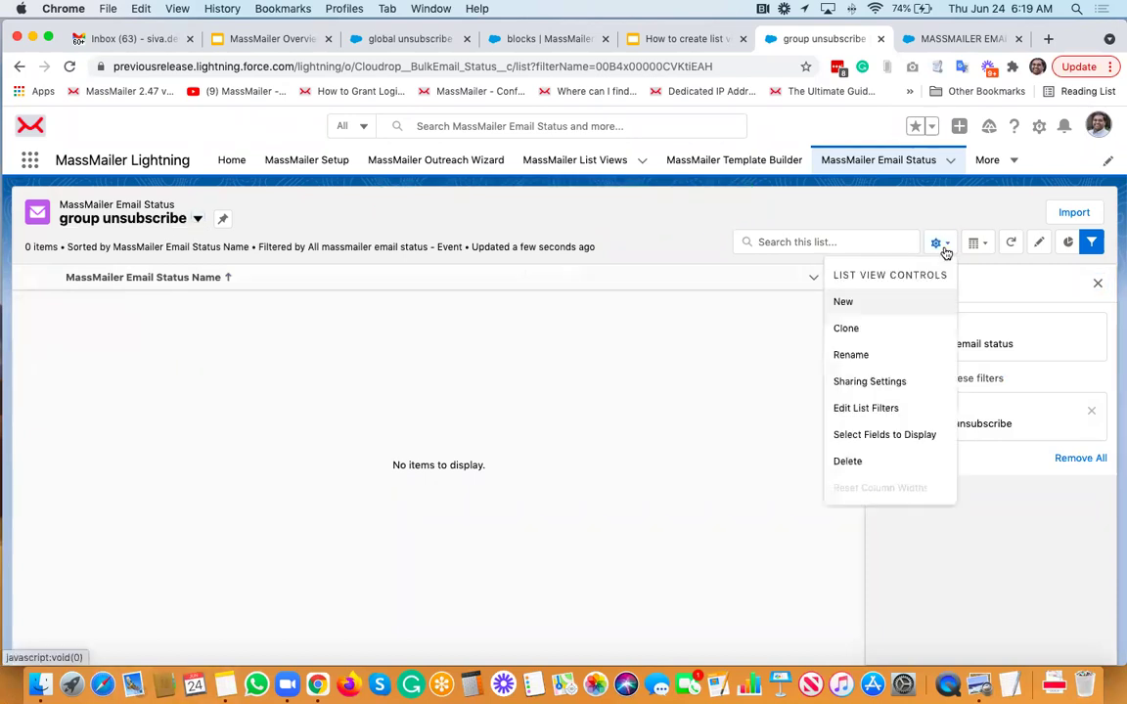
{"action": "left_click", "coordinate": [874, 436]}
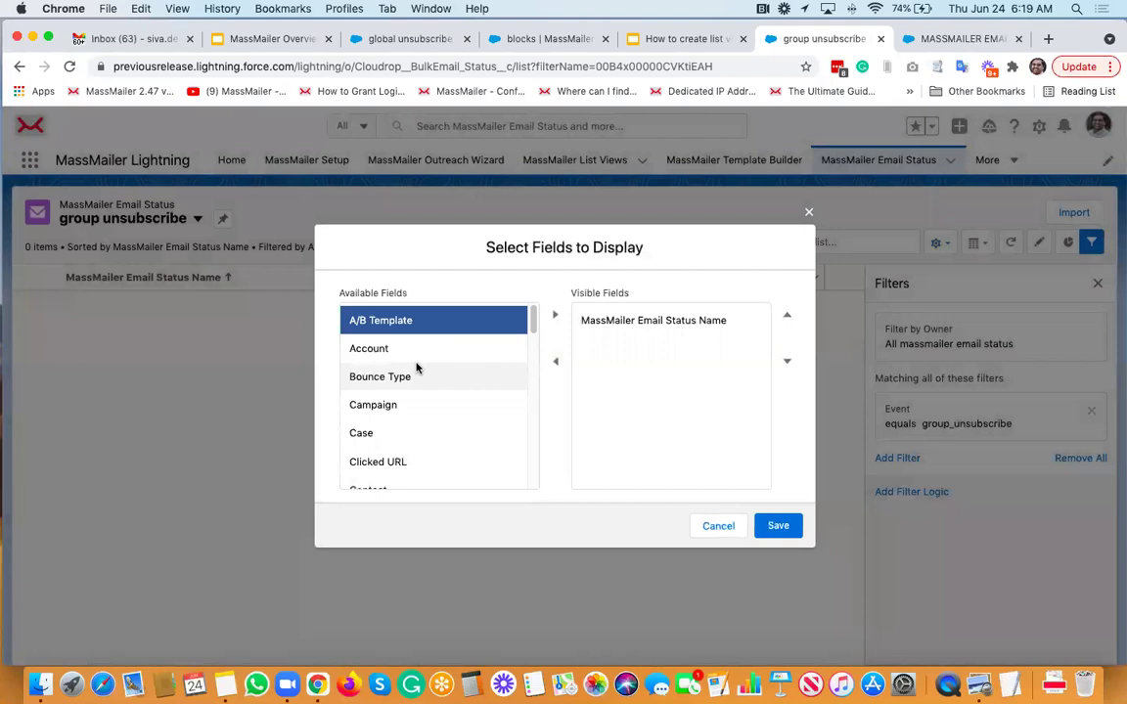
{"action": "scroll", "coordinate": [448, 430], "scroll_direction": "down", "scroll_amount": 5}
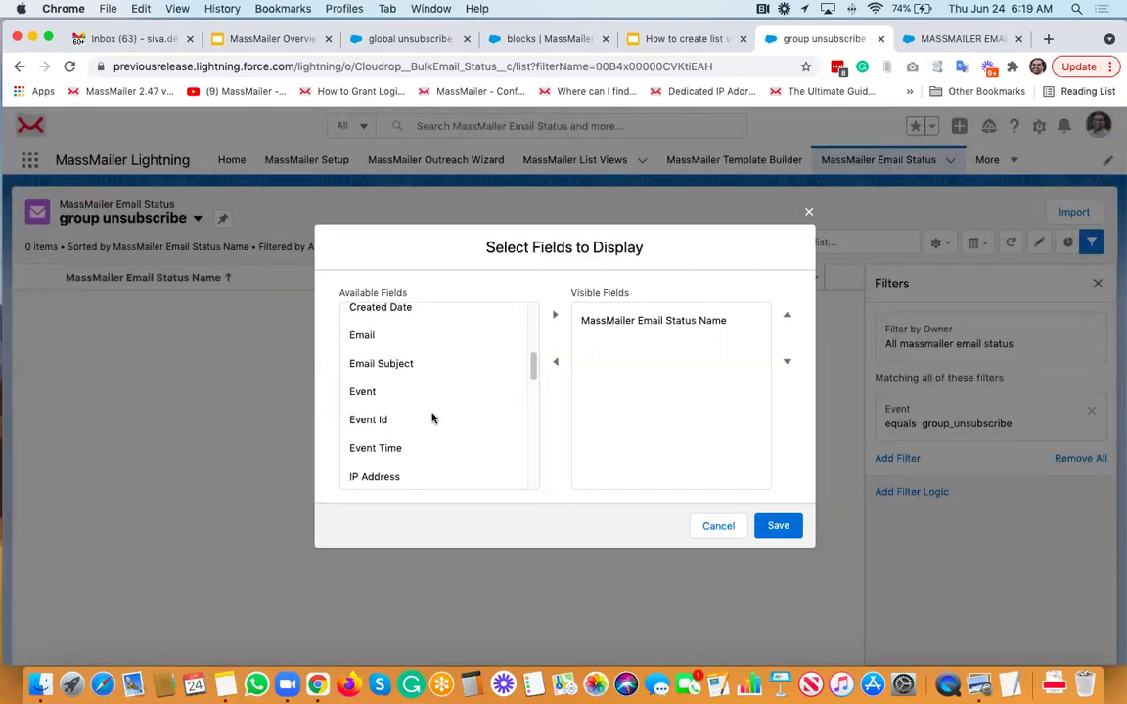
{"action": "left_click", "coordinate": [402, 370]}
{"action": "left_click", "coordinate": [554, 314]}
{"action": "scroll", "coordinate": [408, 433], "scroll_direction": "down", "scroll_amount": 2}
{"action": "scroll", "coordinate": [409, 434], "scroll_direction": "down", "scroll_amount": 7}
{"action": "scroll", "coordinate": [395, 436], "scroll_direction": "down", "scroll_amount": 5}
{"action": "scroll", "coordinate": [395, 436], "scroll_direction": "up", "scroll_amount": 12}
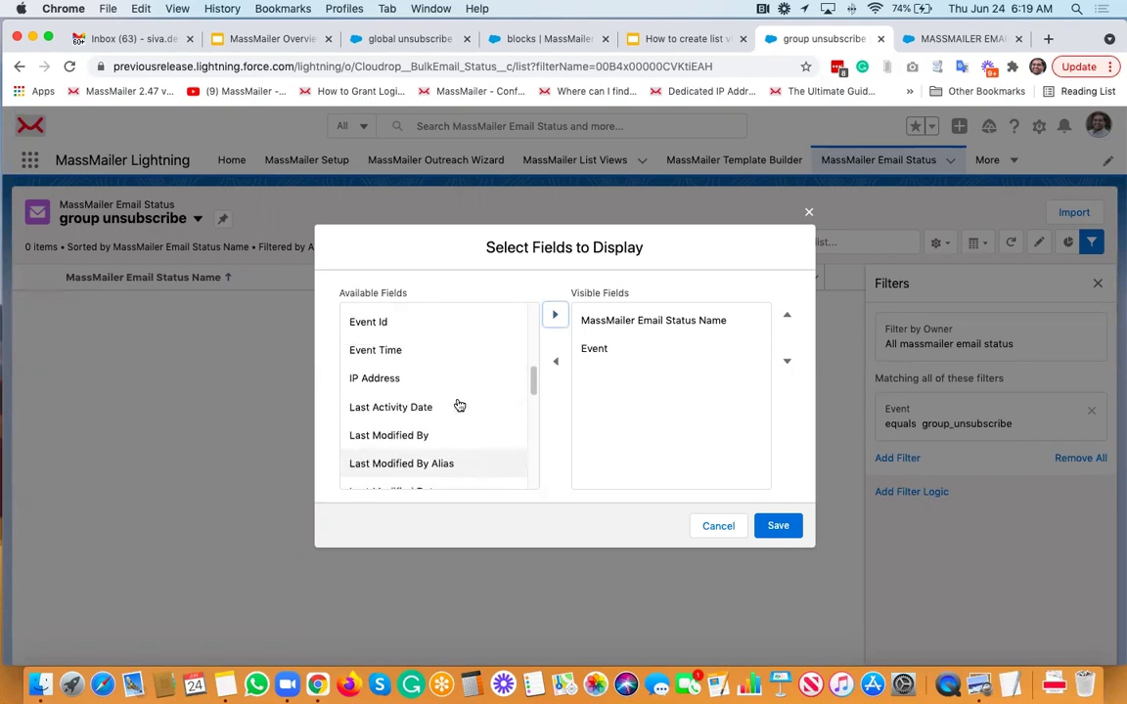
{"action": "scroll", "coordinate": [458, 405], "scroll_direction": "up", "scroll_amount": 6}
{"action": "scroll", "coordinate": [457, 406], "scroll_direction": "up", "scroll_amount": 2}
{"action": "scroll", "coordinate": [458, 406], "scroll_direction": "down", "scroll_amount": 6}
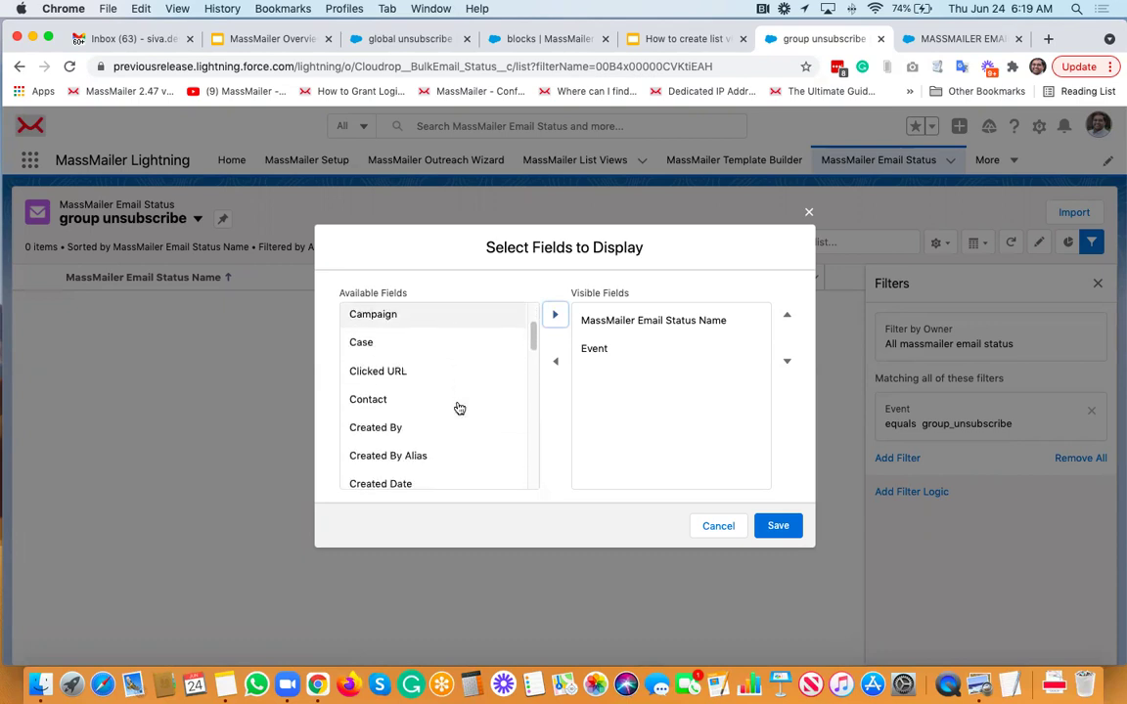
{"action": "scroll", "coordinate": [459, 407], "scroll_direction": "down", "scroll_amount": 6}
{"action": "scroll", "coordinate": [459, 407], "scroll_direction": "down", "scroll_amount": 5}
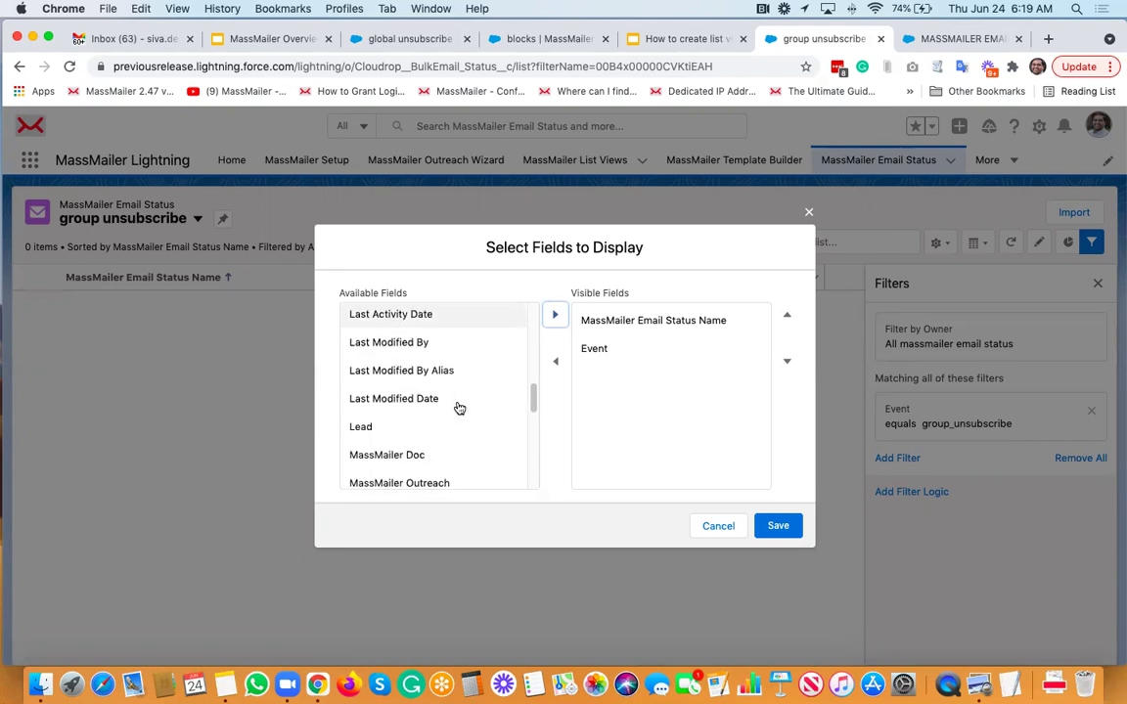
{"action": "scroll", "coordinate": [459, 407], "scroll_direction": "down", "scroll_amount": 4}
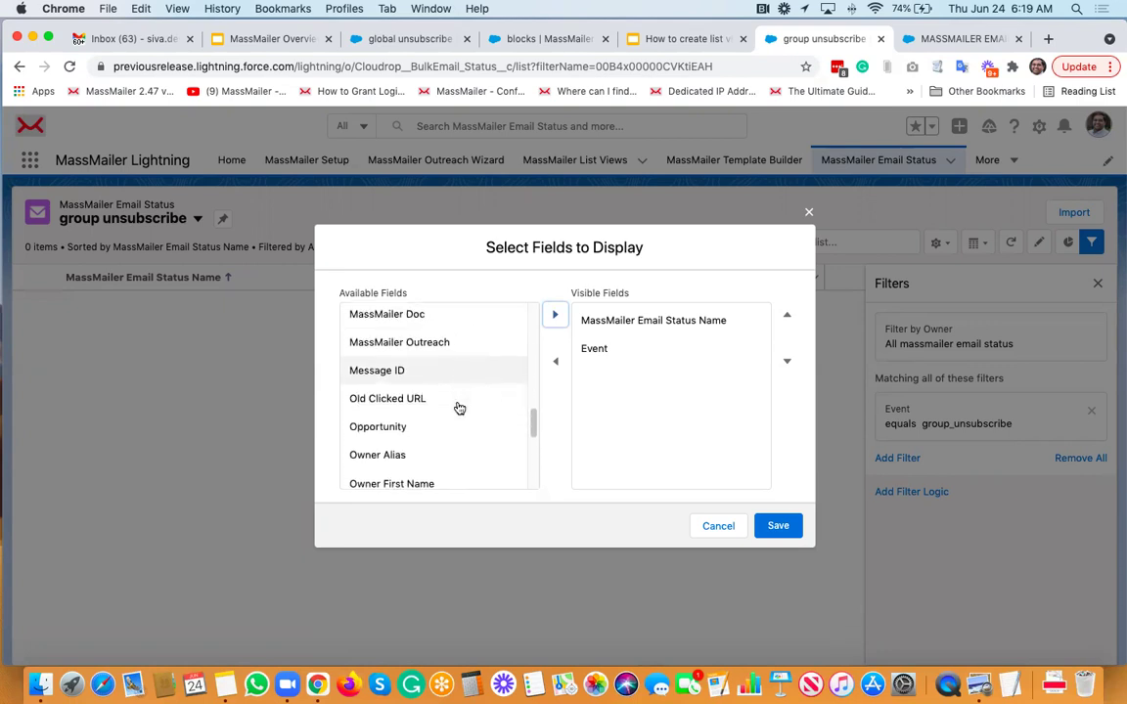
{"action": "scroll", "coordinate": [458, 407], "scroll_direction": "down", "scroll_amount": 5}
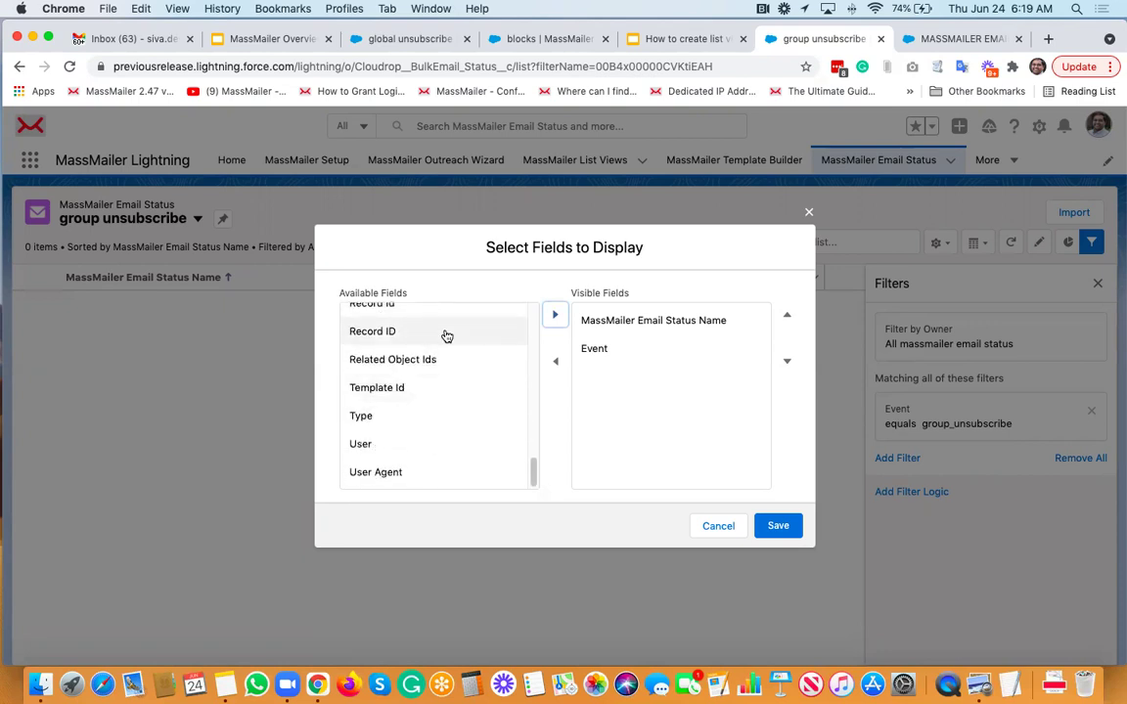
{"action": "key", "text": "Escape"}
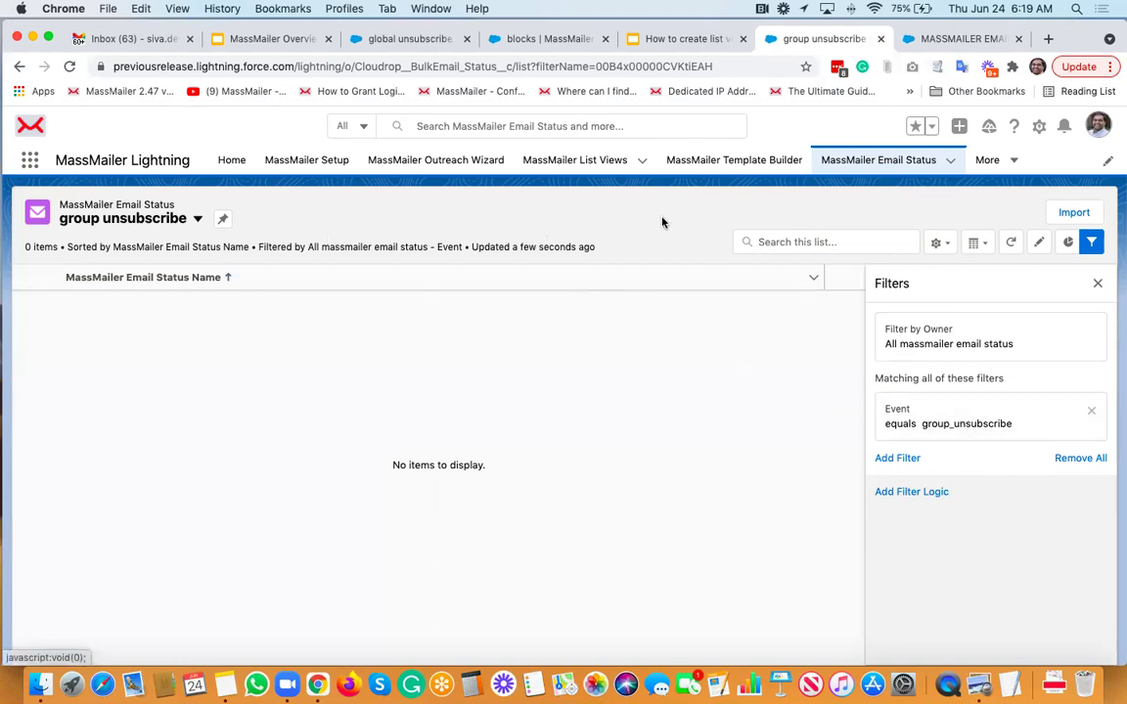
Create a list view named "opens and clicks" with the API name opens_and_clicks, visible to all users
{"action": "left_click", "coordinate": [944, 244]}
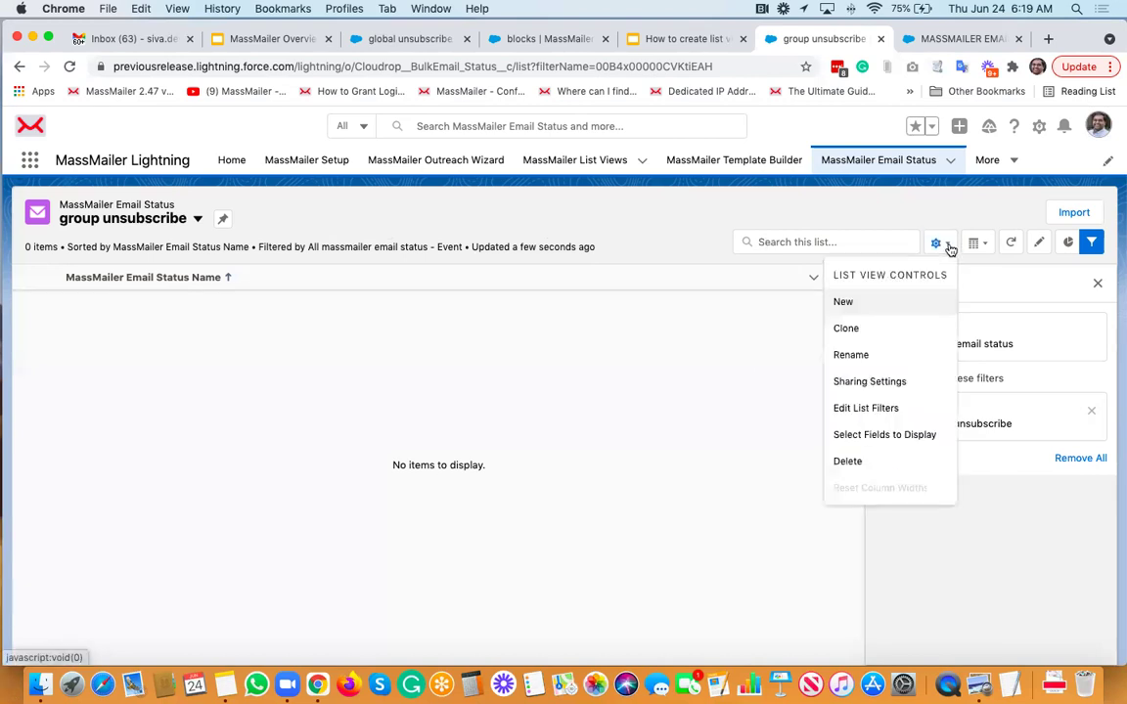
{"action": "left_click", "coordinate": [879, 304]}
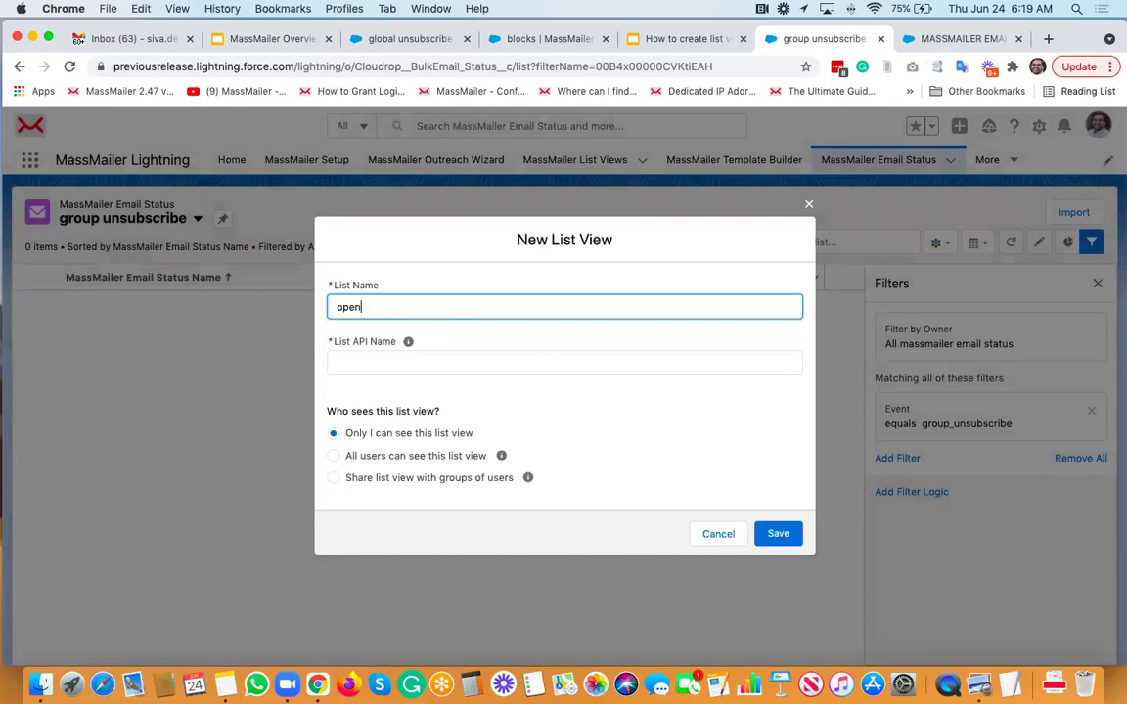
{"action": "type", "text": "opens and clicks"}
{"action": "key", "text": "Tab"}
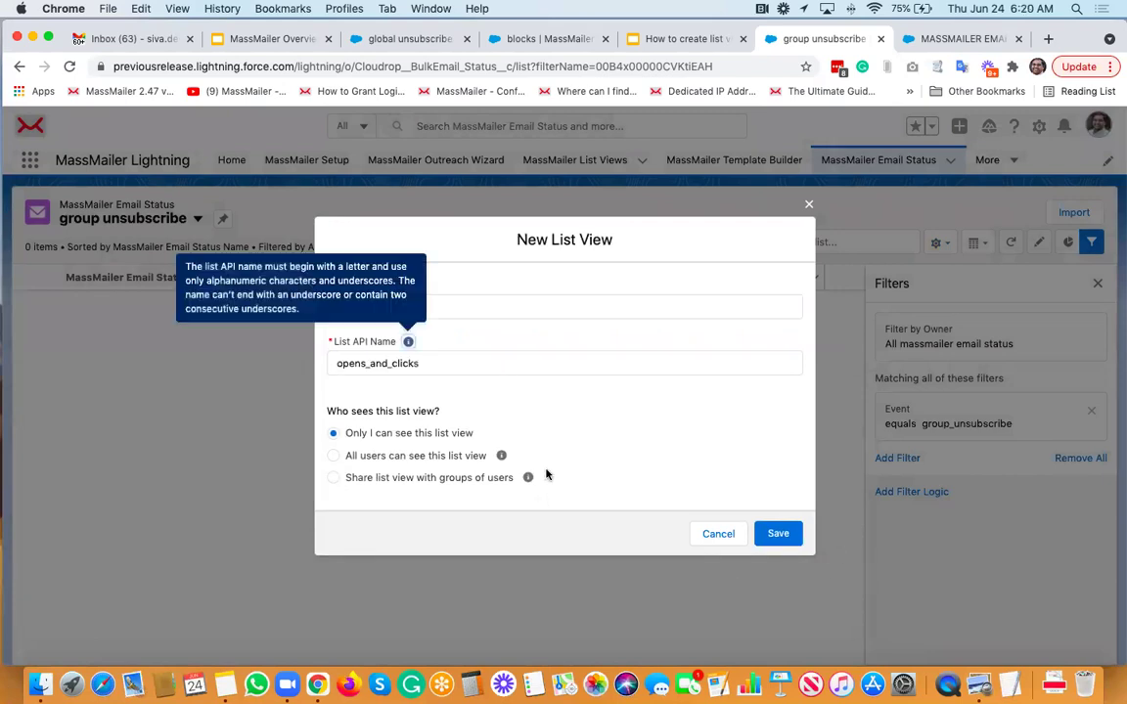
{"action": "left_click", "coordinate": [481, 455]}
{"action": "left_click", "coordinate": [761, 534]}
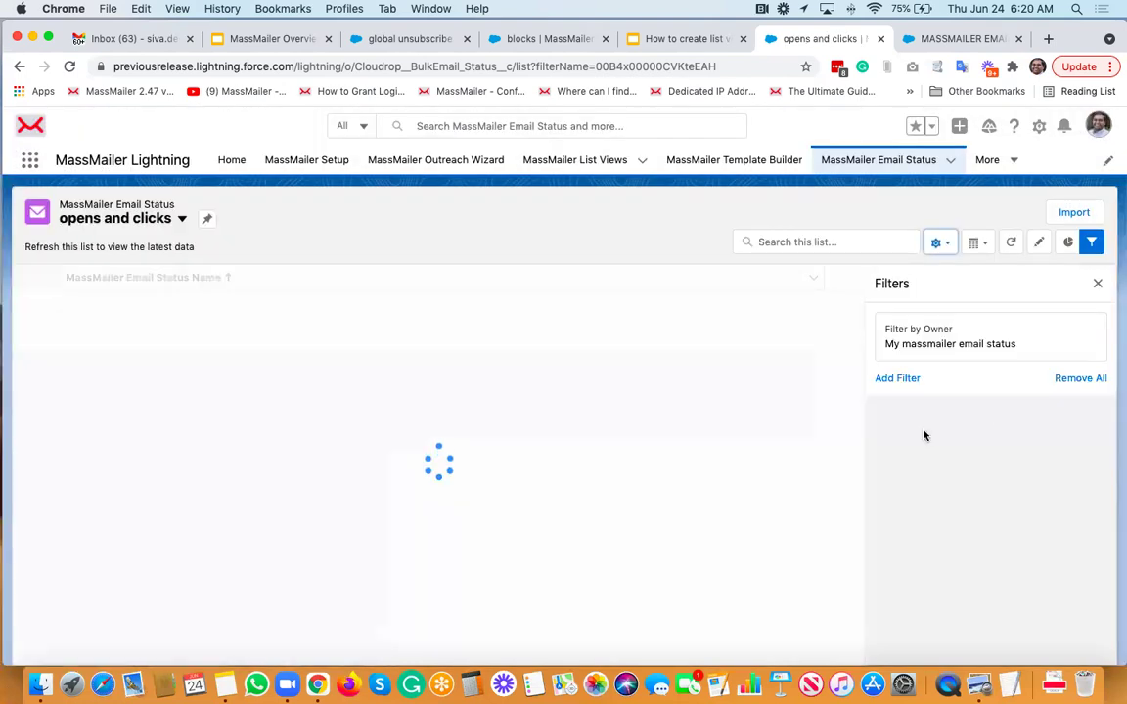
Set the owner filter of the opens and clicks list view to All massmailer email status
{"action": "left_click", "coordinate": [920, 332]}
{"action": "left_click", "coordinate": [619, 303]}
{"action": "left_click", "coordinate": [810, 385]}
Add a filter where Event equals open,click and save the opens and clicks list view's filters
{"action": "left_click", "coordinate": [892, 378]}
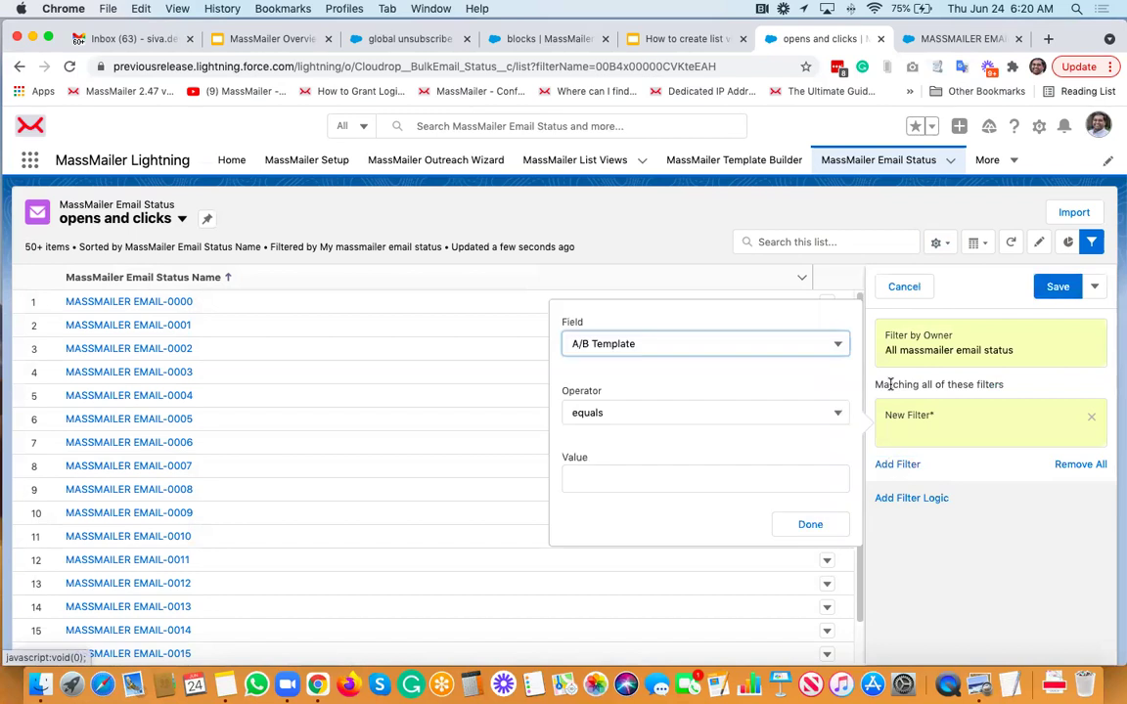
{"action": "left_click", "coordinate": [656, 345]}
{"action": "scroll", "coordinate": [665, 548], "scroll_direction": "down", "scroll_amount": 3}
{"action": "scroll", "coordinate": [690, 528], "scroll_direction": "down", "scroll_amount": 6}
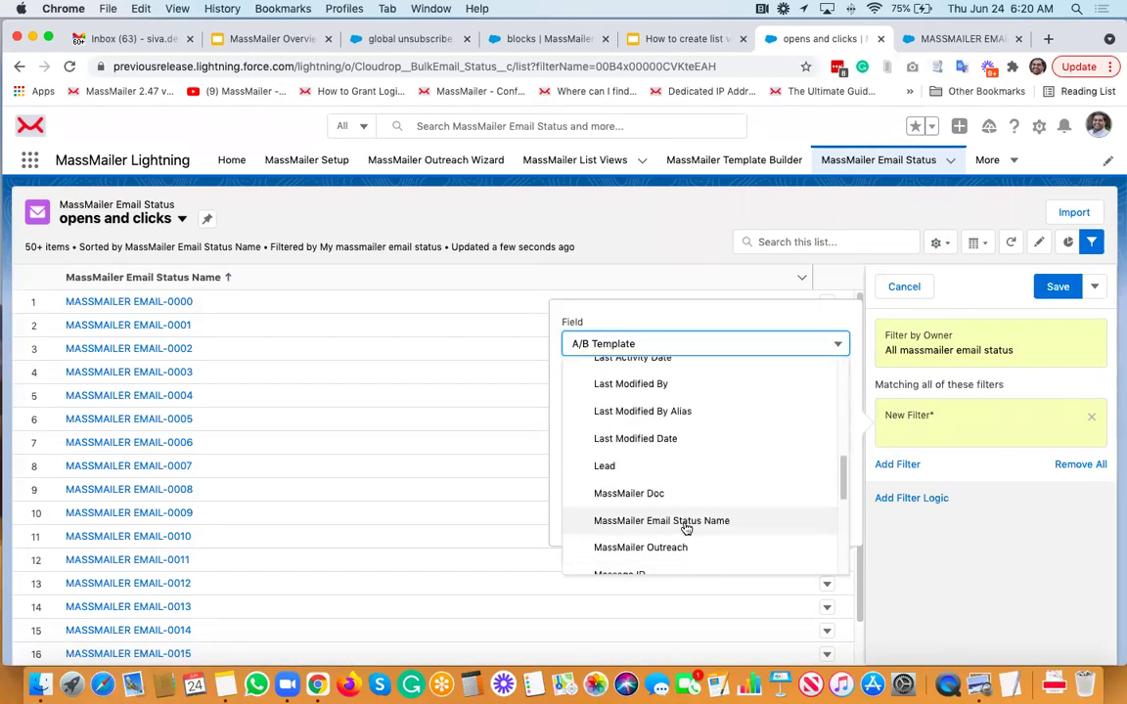
{"action": "scroll", "coordinate": [626, 469], "scroll_direction": "up", "scroll_amount": 6}
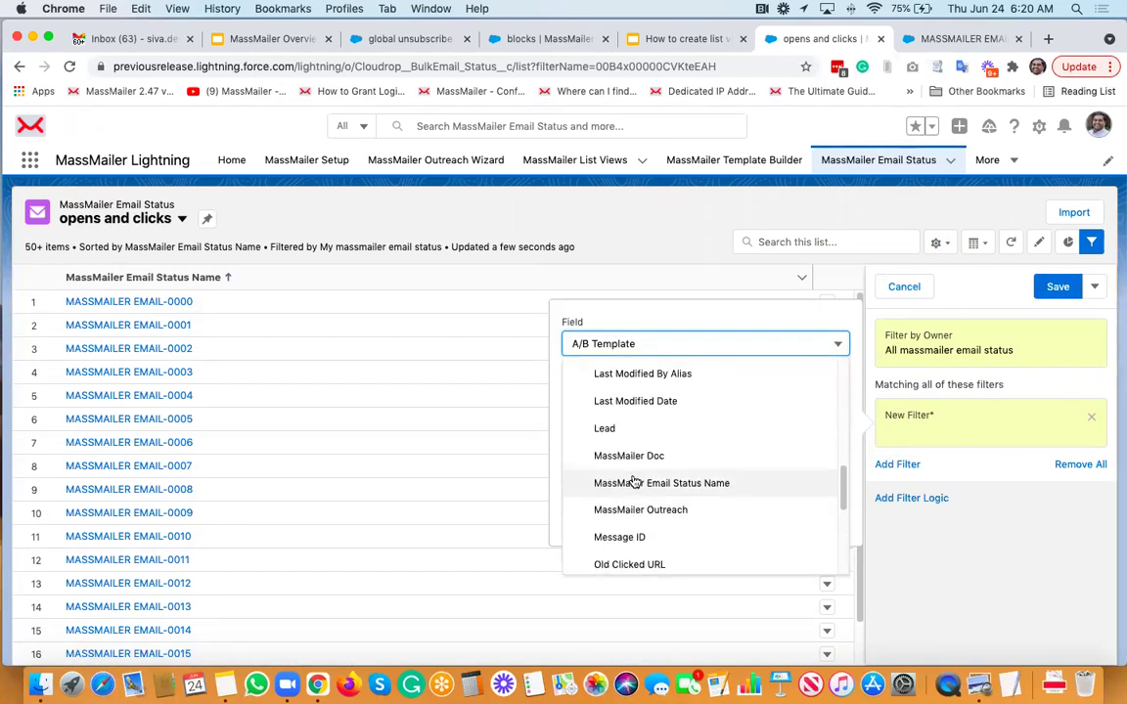
{"action": "left_click", "coordinate": [620, 406]}
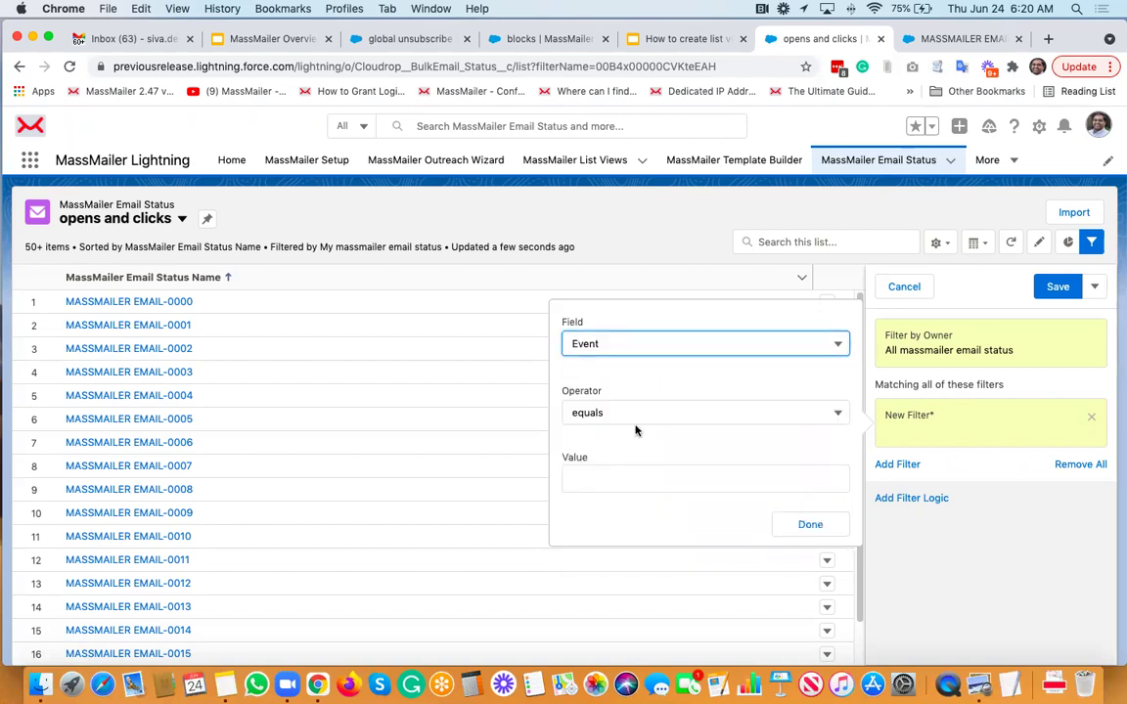
{"action": "left_click", "coordinate": [629, 474]}
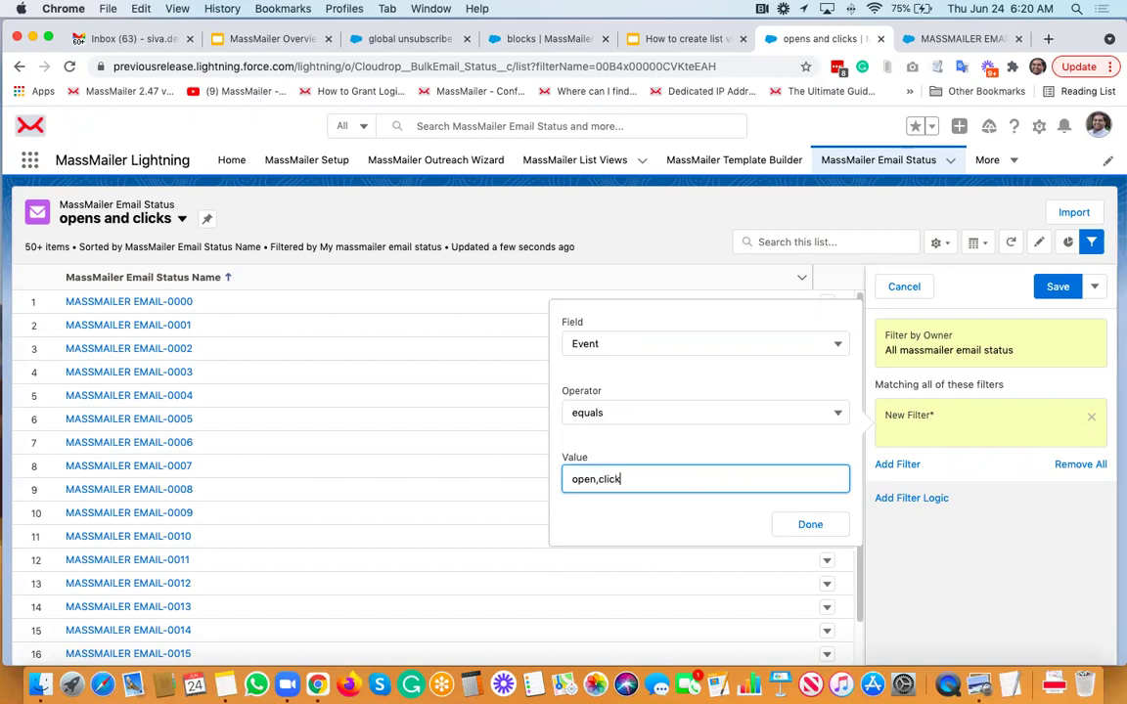
{"action": "left_click", "coordinate": [804, 533]}
{"action": "left_click", "coordinate": [1056, 286]}
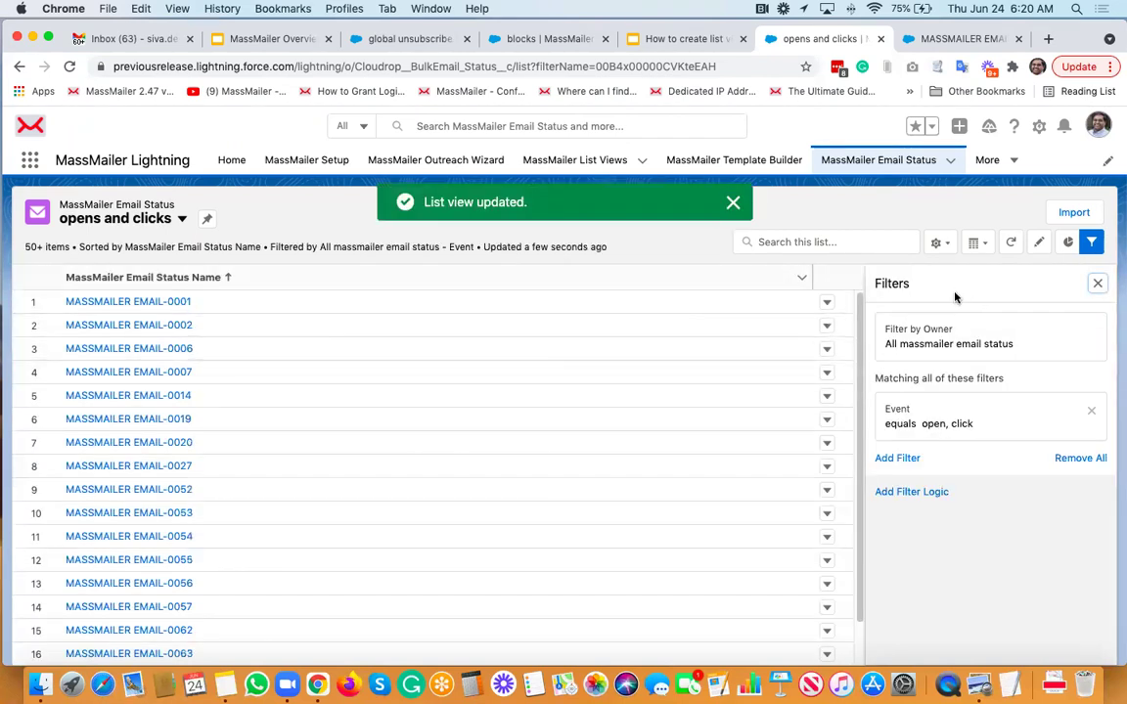
Add Clicked URL, Event and Event Time to the visible fields of the opens and clicks list view and save
{"action": "left_click", "coordinate": [939, 242]}
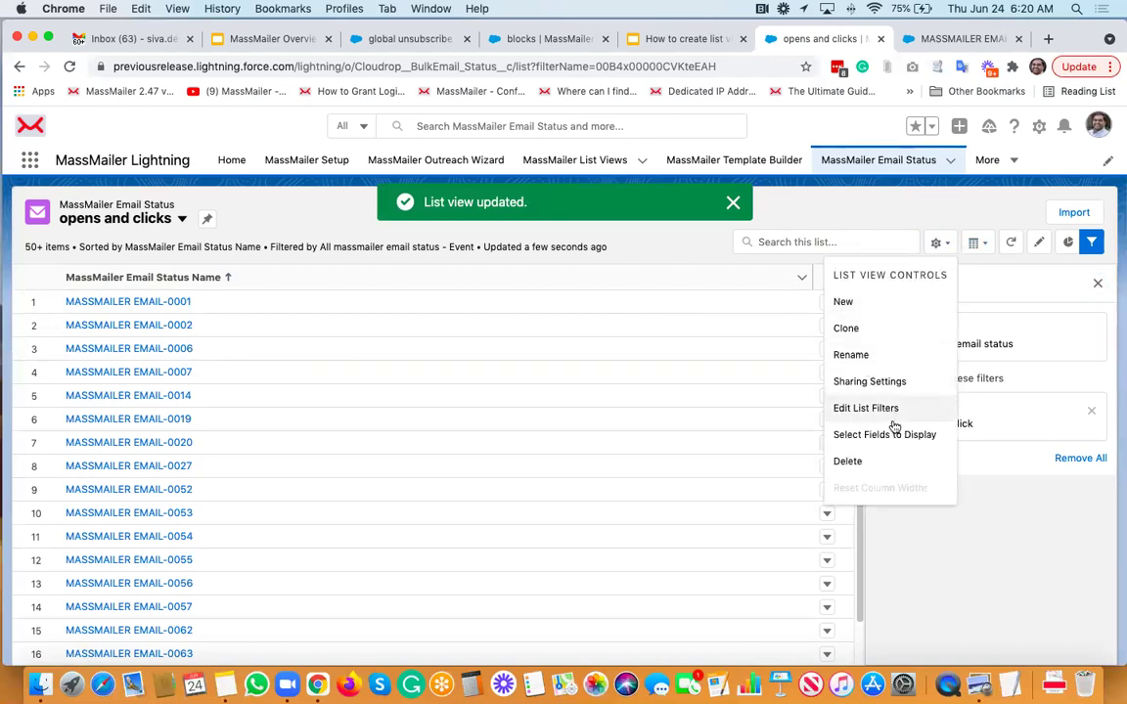
{"action": "left_click", "coordinate": [892, 435]}
{"action": "scroll", "coordinate": [432, 419], "scroll_direction": "down", "scroll_amount": 4}
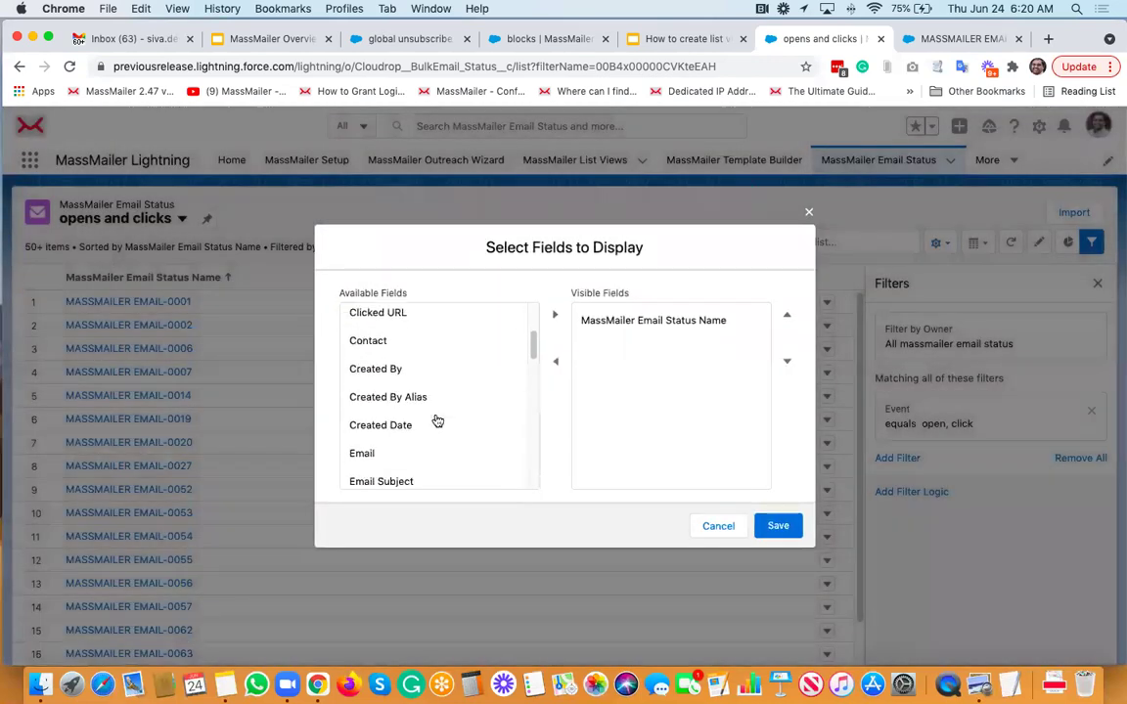
{"action": "scroll", "coordinate": [410, 372], "scroll_direction": "up", "scroll_amount": 1}
{"action": "left_click", "coordinate": [404, 358]}
{"action": "left_click", "coordinate": [554, 314]}
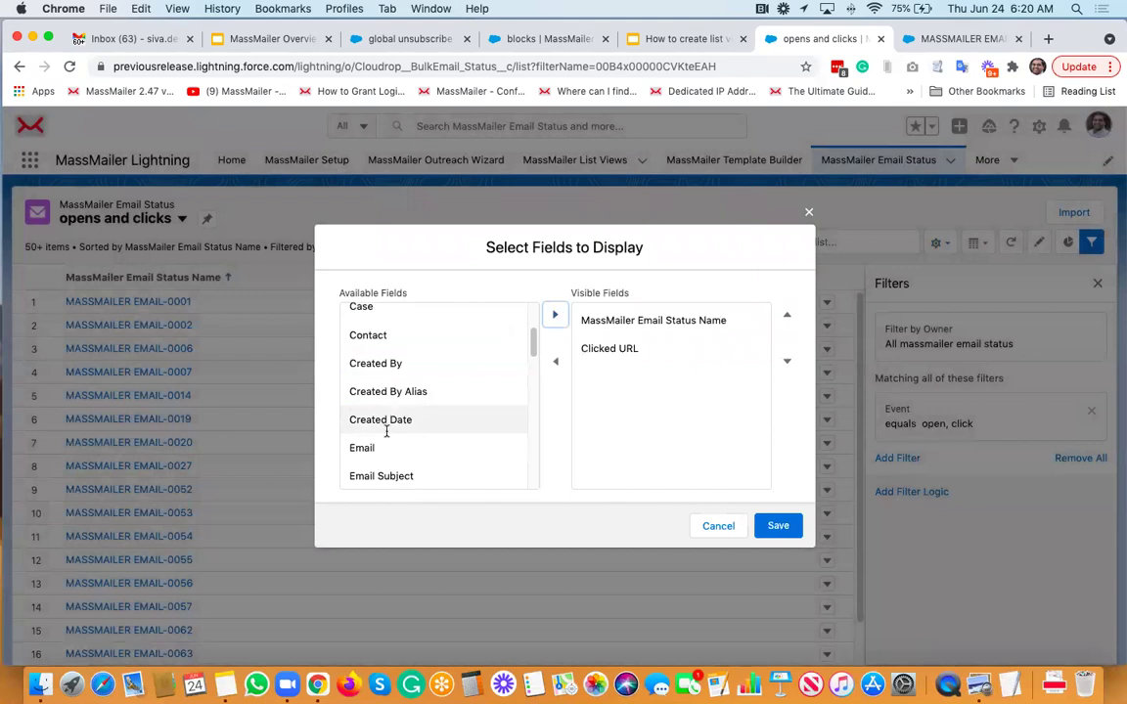
{"action": "scroll", "coordinate": [387, 382], "scroll_direction": "down", "scroll_amount": 3}
{"action": "left_click", "coordinate": [391, 398]}
{"action": "left_click", "coordinate": [554, 314]}
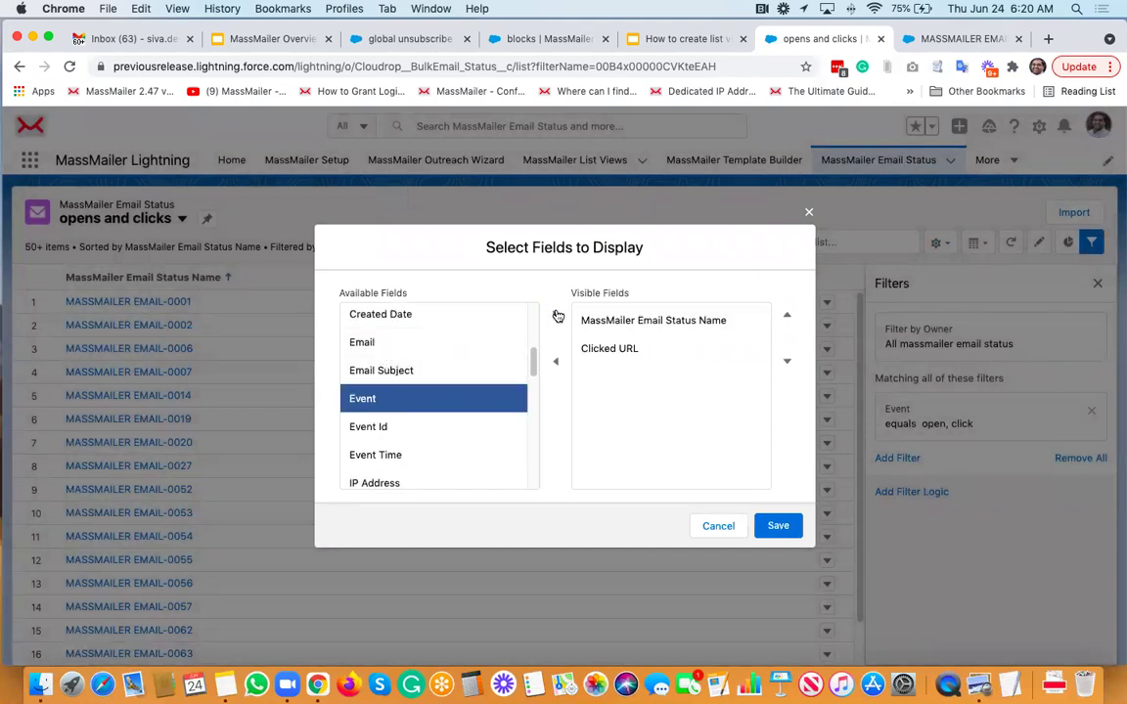
{"action": "left_click", "coordinate": [432, 428]}
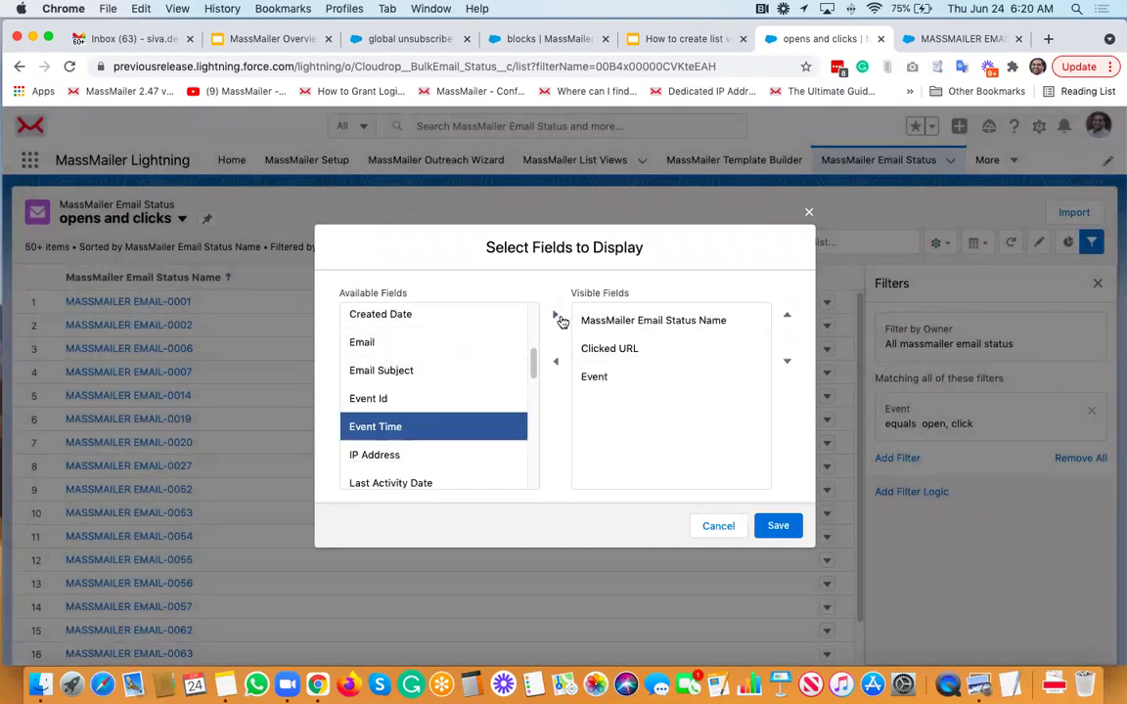
{"action": "left_click", "coordinate": [554, 315]}
{"action": "left_click", "coordinate": [780, 526]}
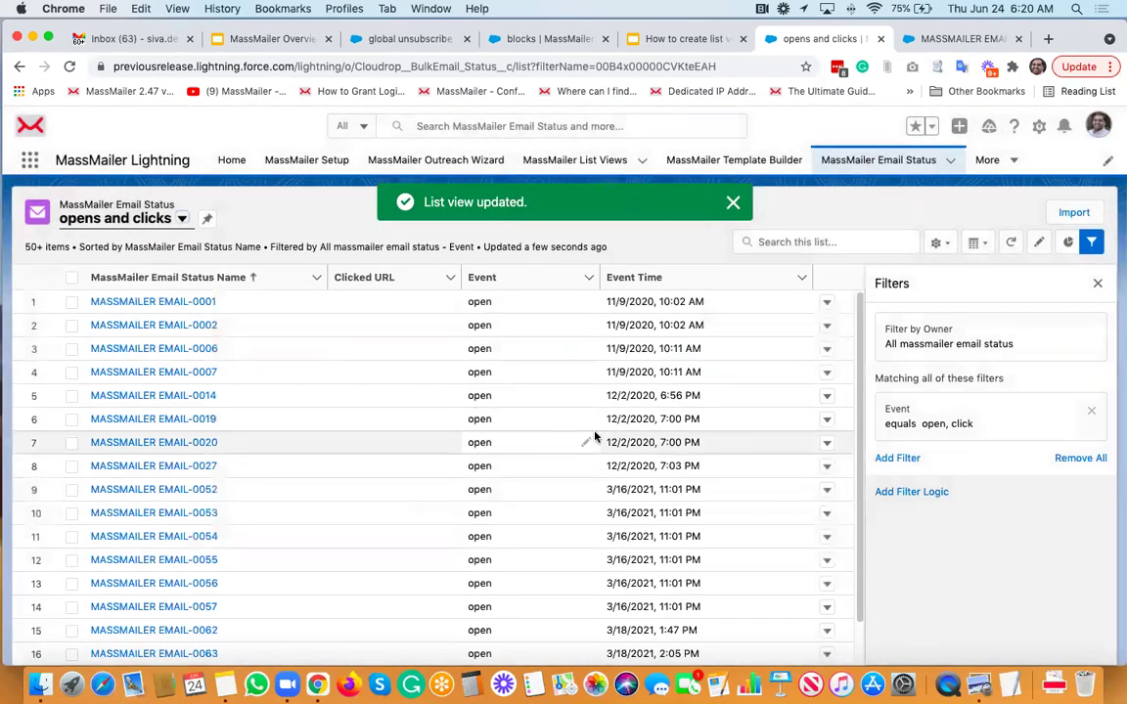
Look through the opens and clicks records, checking the Clicked URL and Event columns
{"action": "scroll", "coordinate": [448, 399], "scroll_direction": "down", "scroll_amount": 2}
{"action": "scroll", "coordinate": [448, 399], "scroll_direction": "down", "scroll_amount": 5}
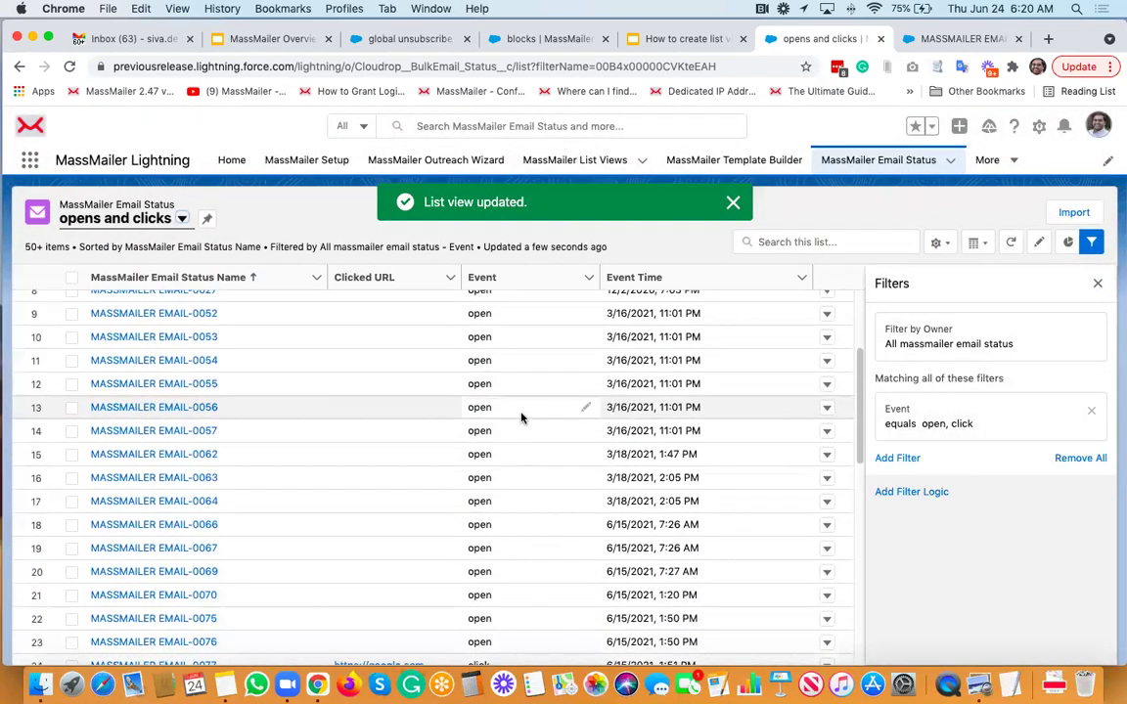
{"action": "scroll", "coordinate": [524, 419], "scroll_direction": "down", "scroll_amount": 4}
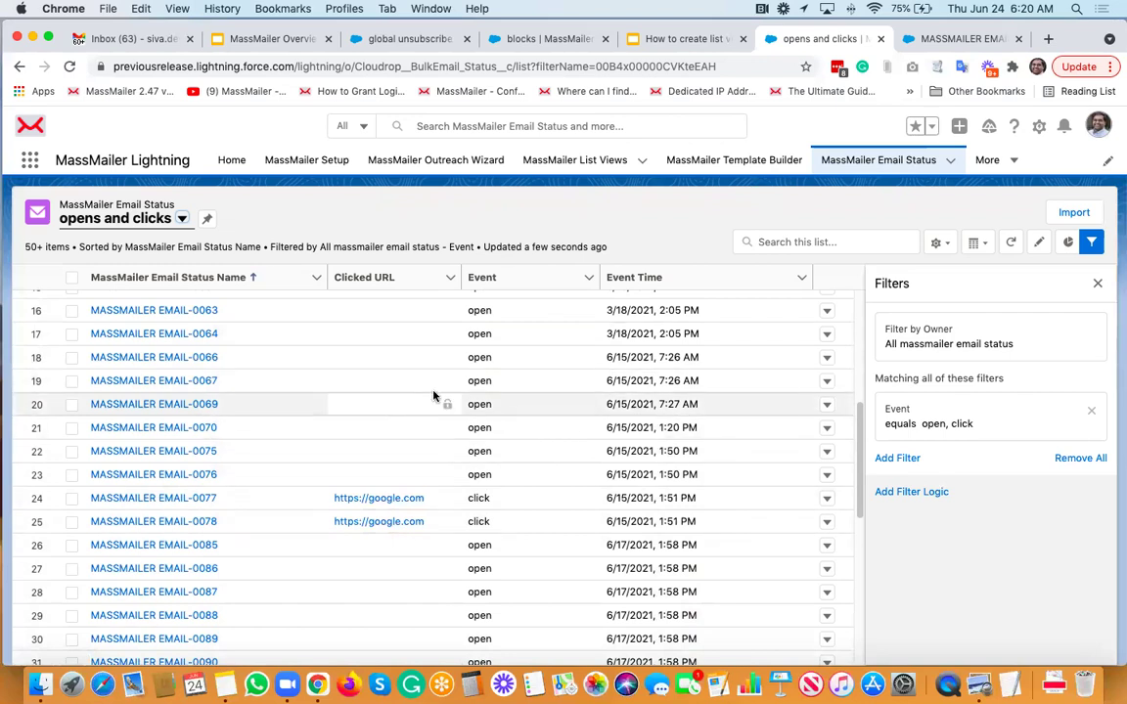
{"action": "scroll", "coordinate": [431, 392], "scroll_direction": "down", "scroll_amount": 1}
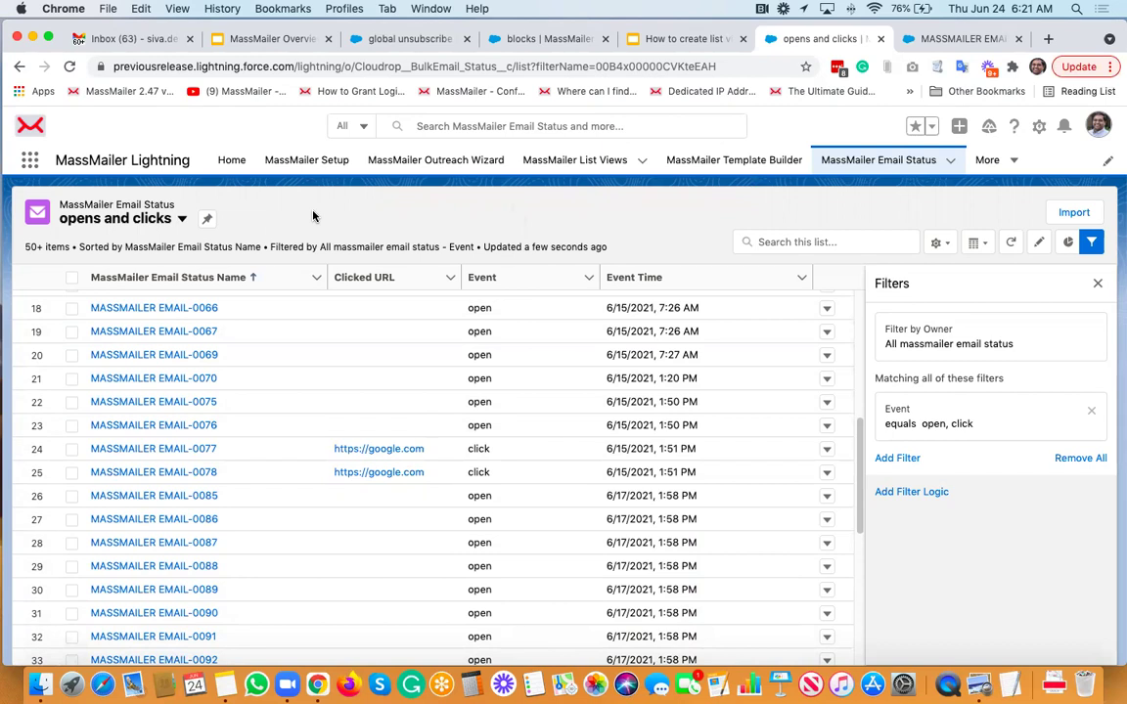
Open the All list view of MassMailer Suppressions
{"action": "left_click", "coordinate": [1010, 162]}
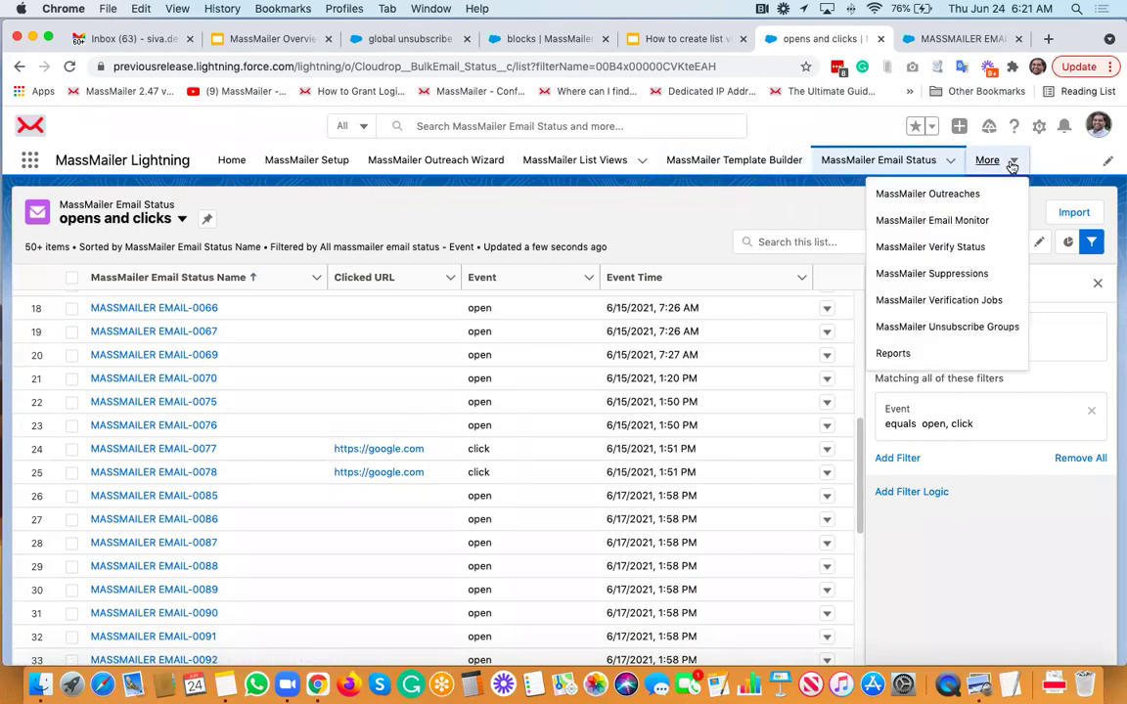
{"action": "left_click", "coordinate": [967, 276]}
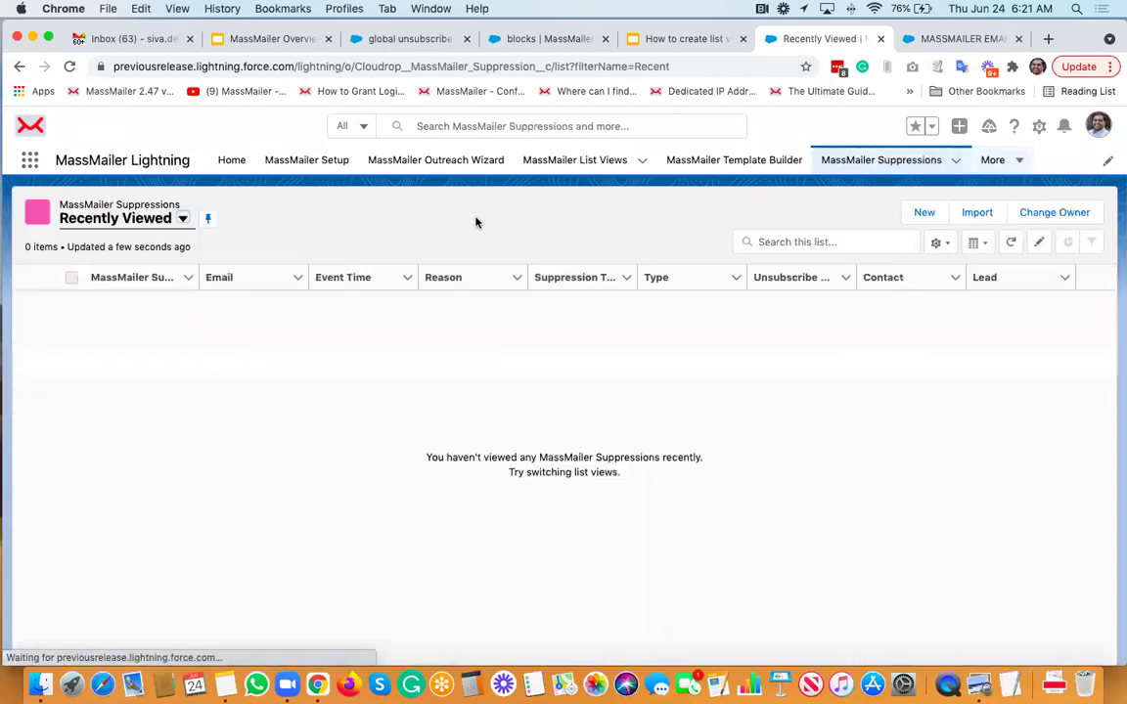
{"action": "left_click", "coordinate": [182, 220]}
{"action": "left_click", "coordinate": [143, 276]}
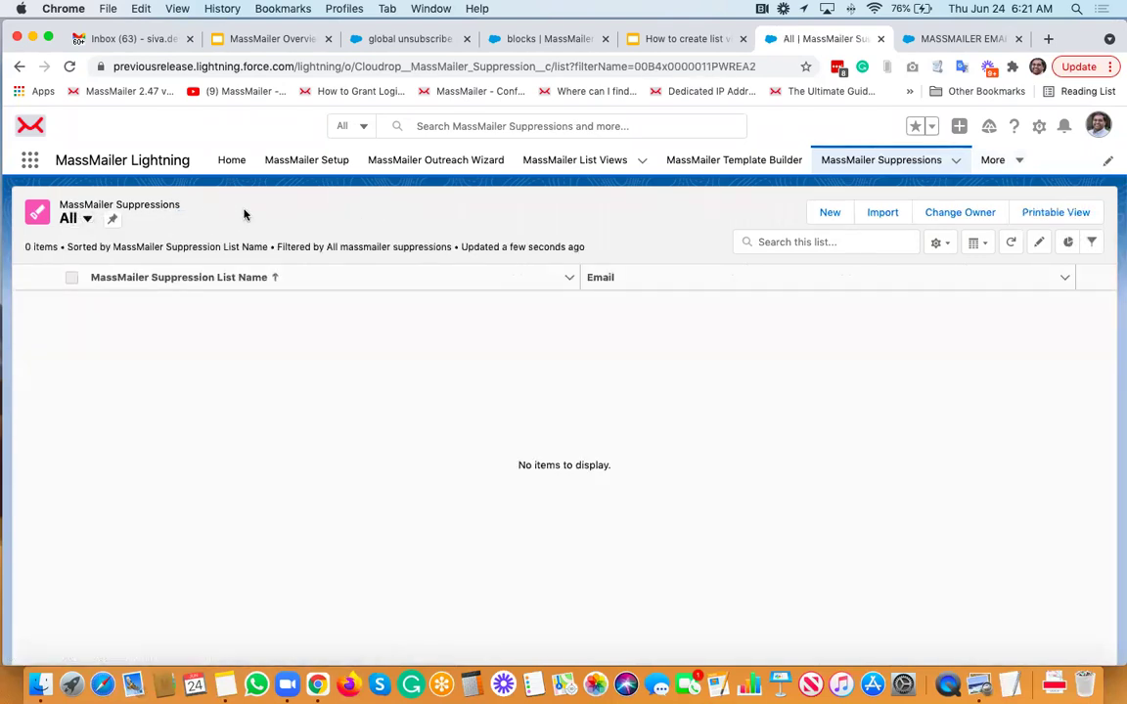
In the massmailer org, open the bounces list view of MassMailer Suppressions
{"action": "left_click", "coordinate": [404, 41]}
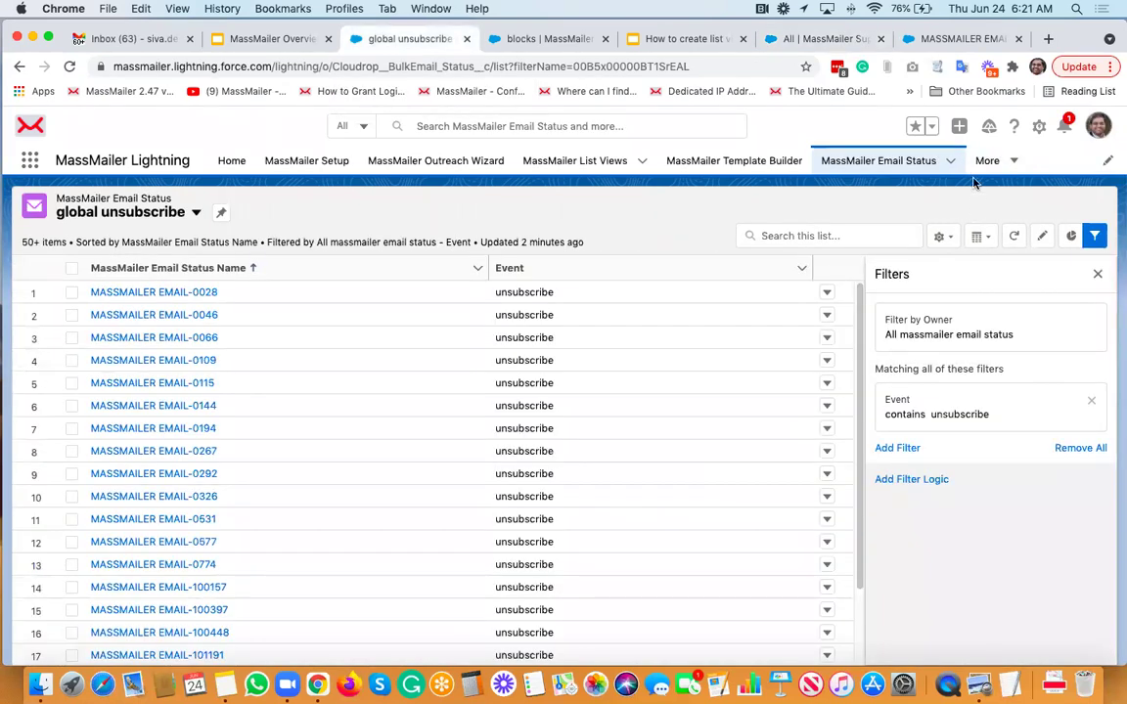
{"action": "left_click", "coordinate": [1003, 162]}
{"action": "left_click", "coordinate": [873, 273]}
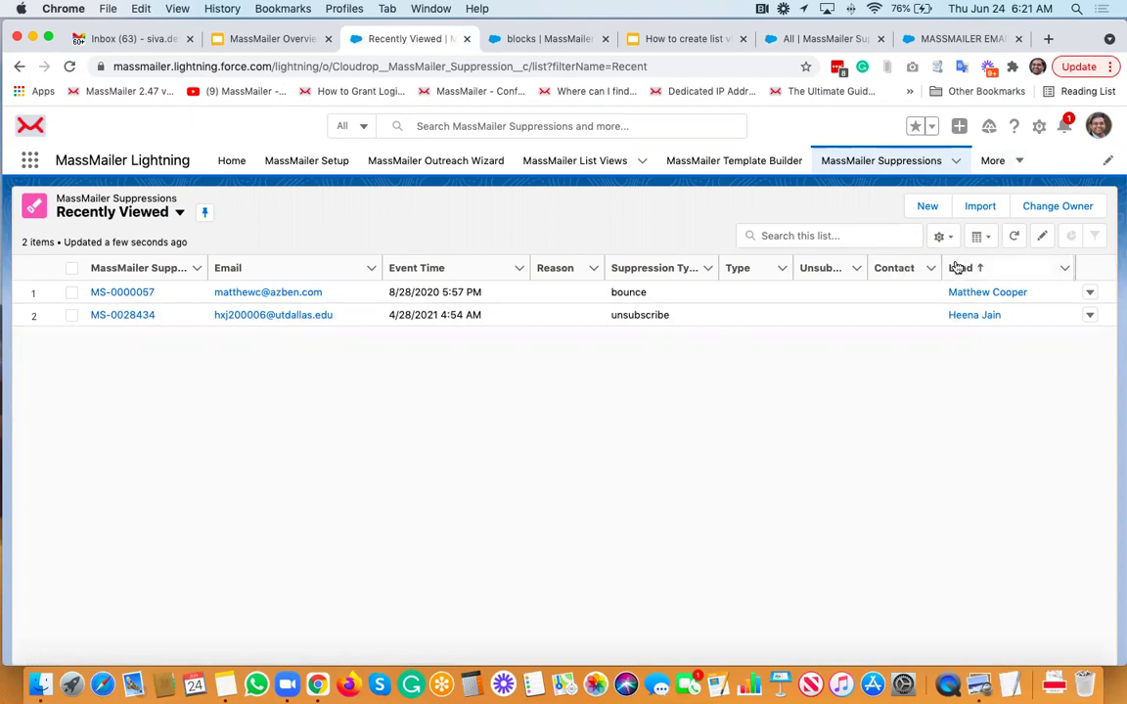
{"action": "left_click", "coordinate": [181, 213]}
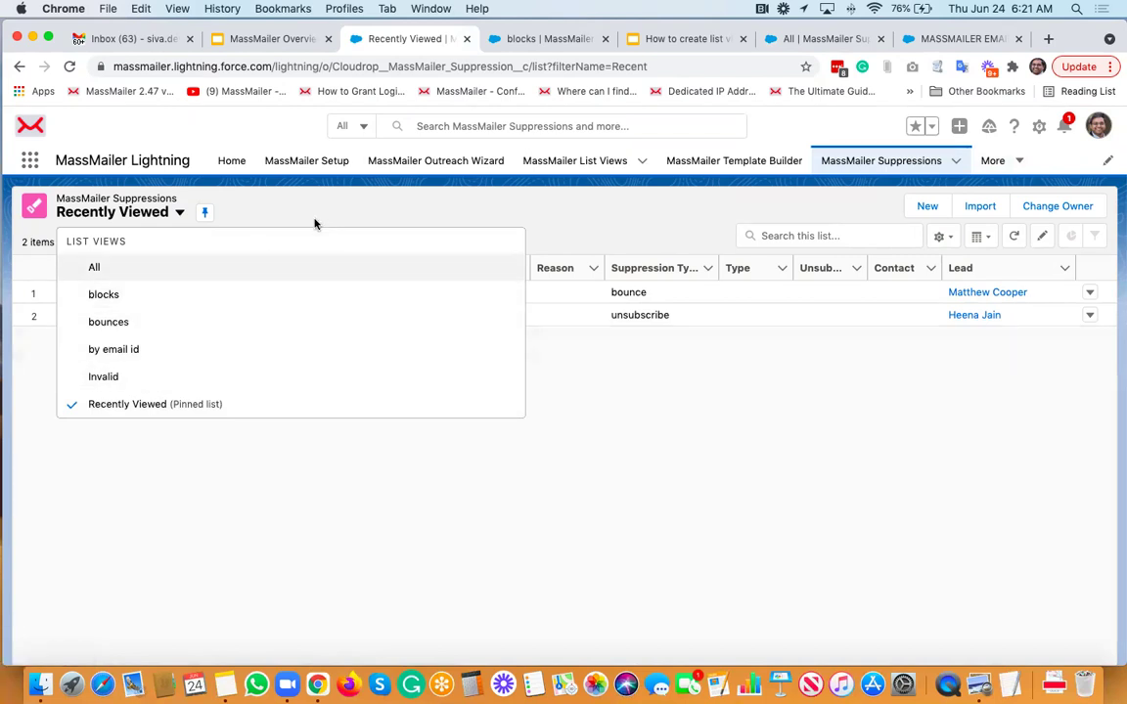
{"action": "left_click", "coordinate": [134, 328]}
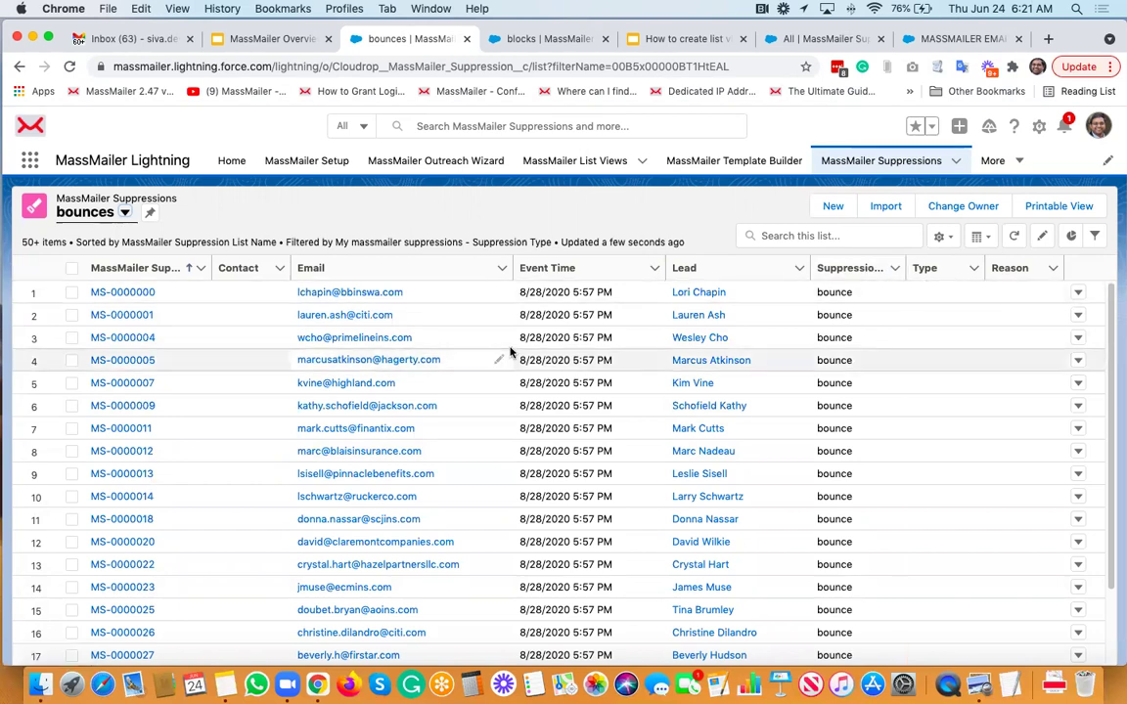
{"action": "left_click", "coordinate": [942, 240]}
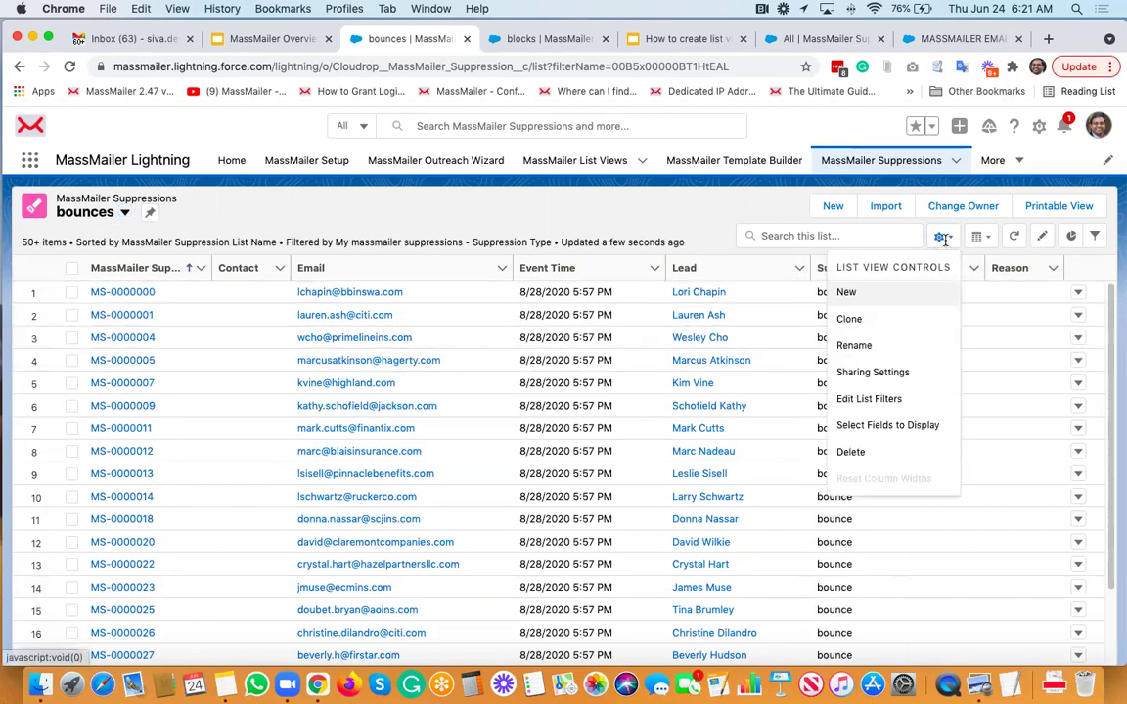
{"action": "left_click", "coordinate": [635, 223]}
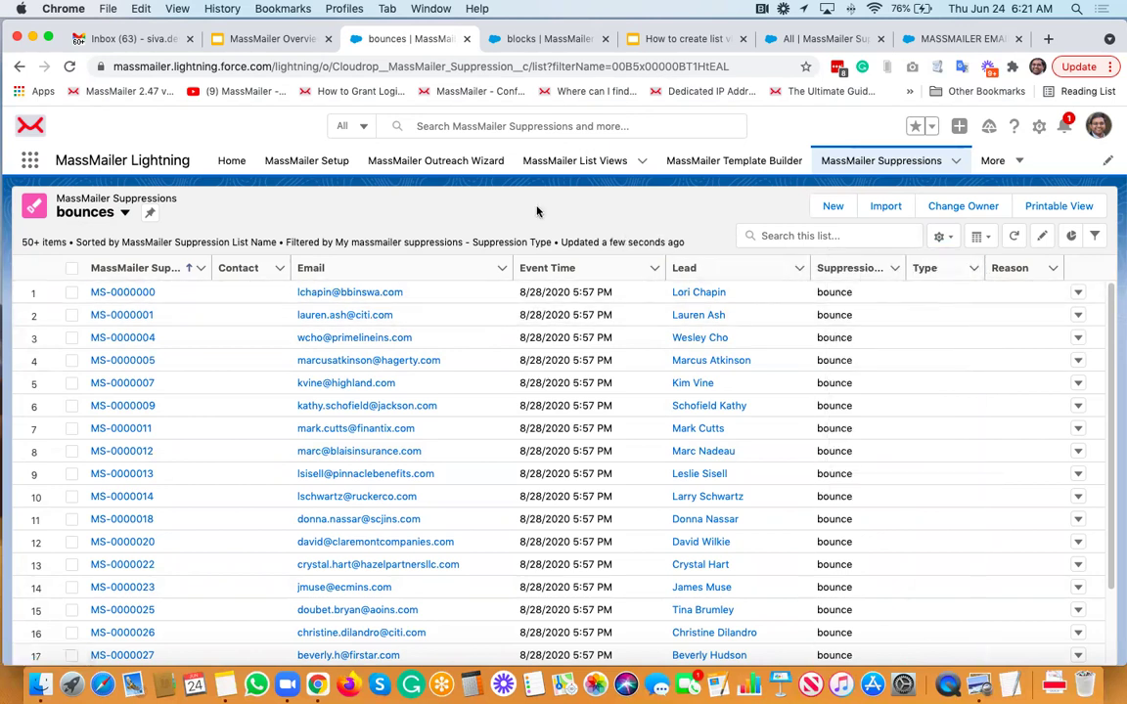
{"action": "left_click", "coordinate": [939, 237]}
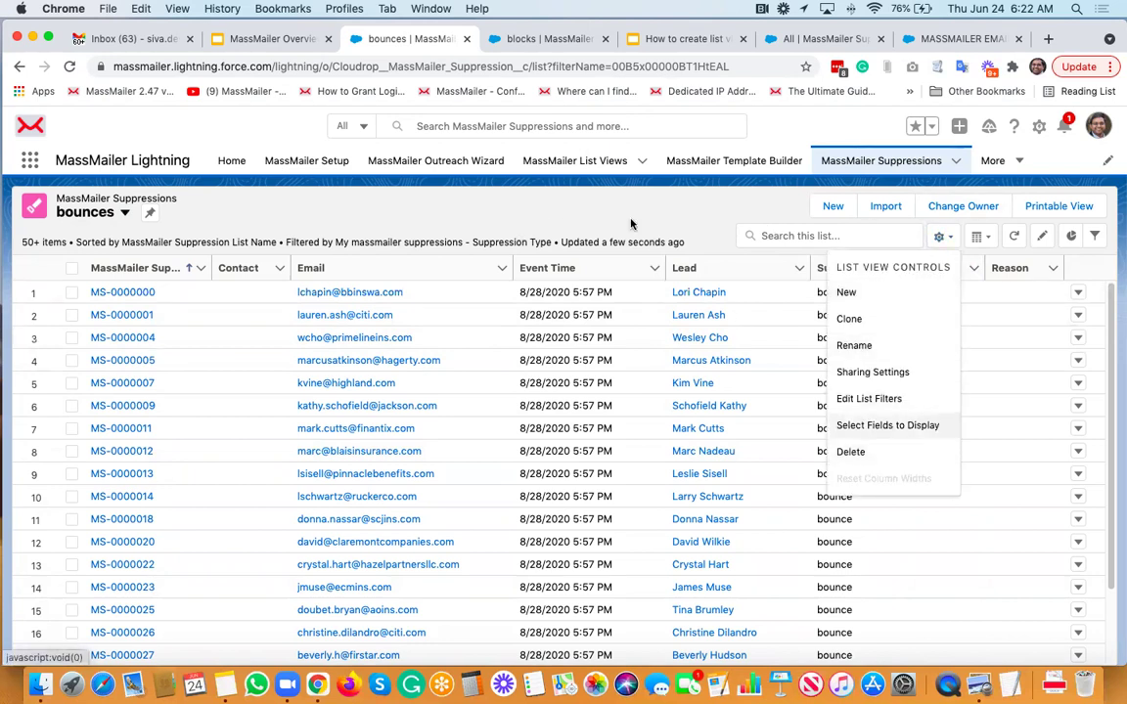
Open the Invalid suppressions list view and examine its Suppression Type filter and the fields available for filtering
{"action": "left_click", "coordinate": [123, 213]}
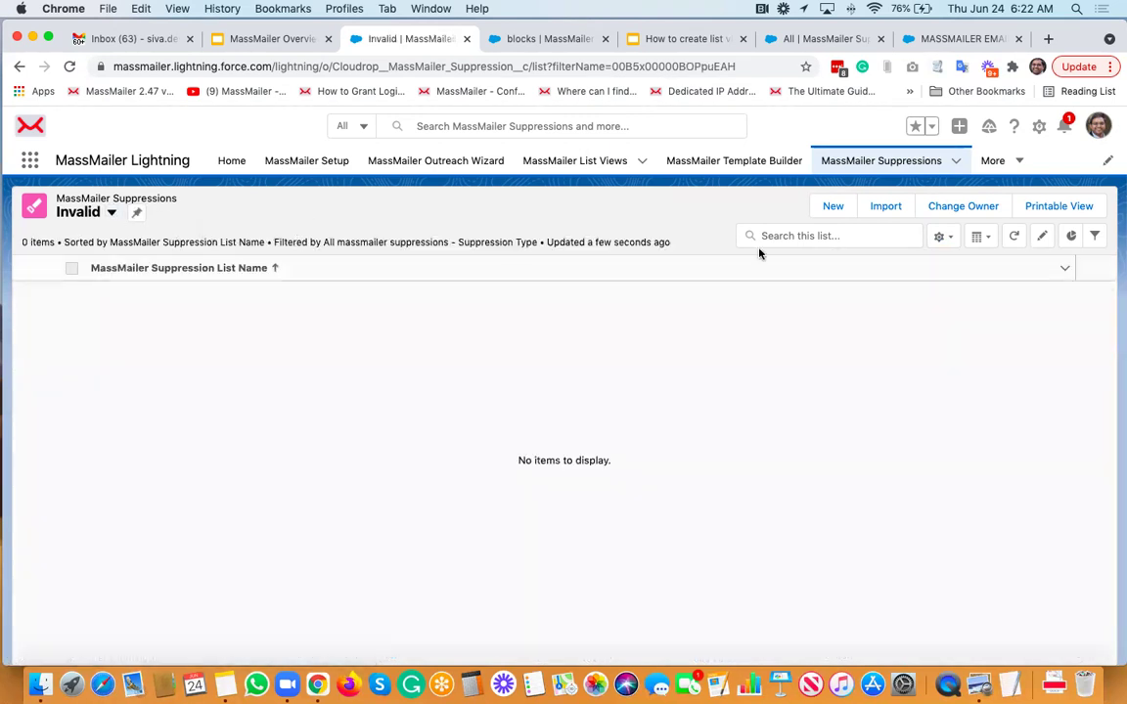
{"action": "left_click", "coordinate": [1097, 237]}
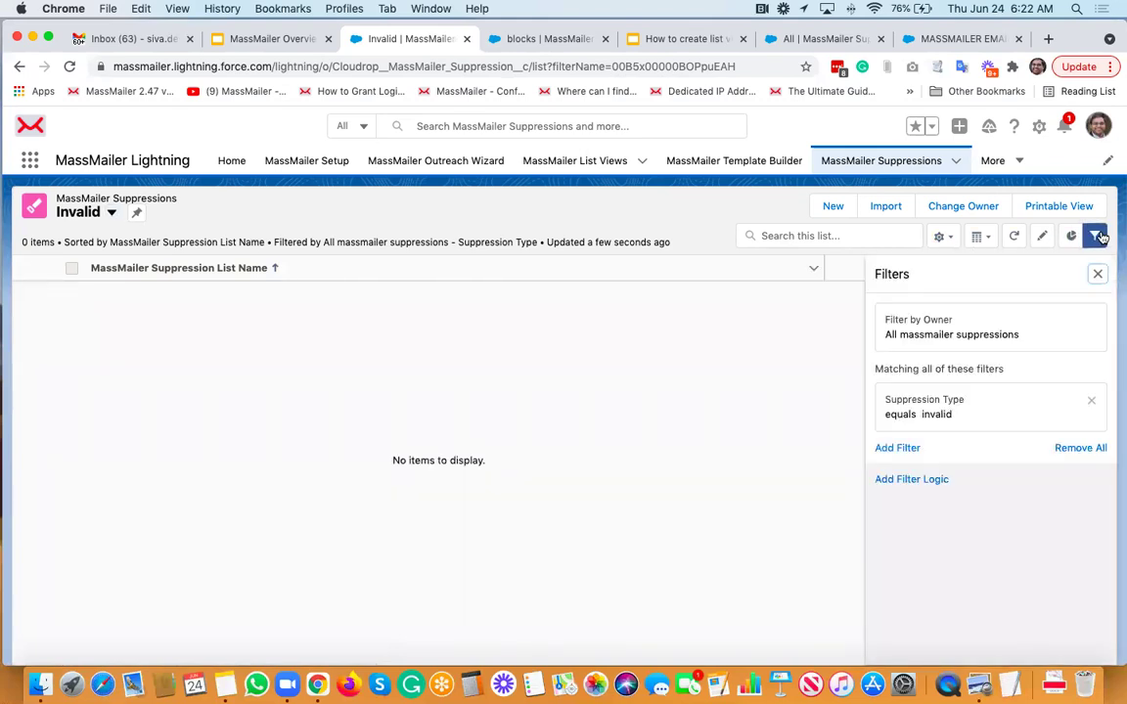
{"action": "left_click", "coordinate": [926, 423]}
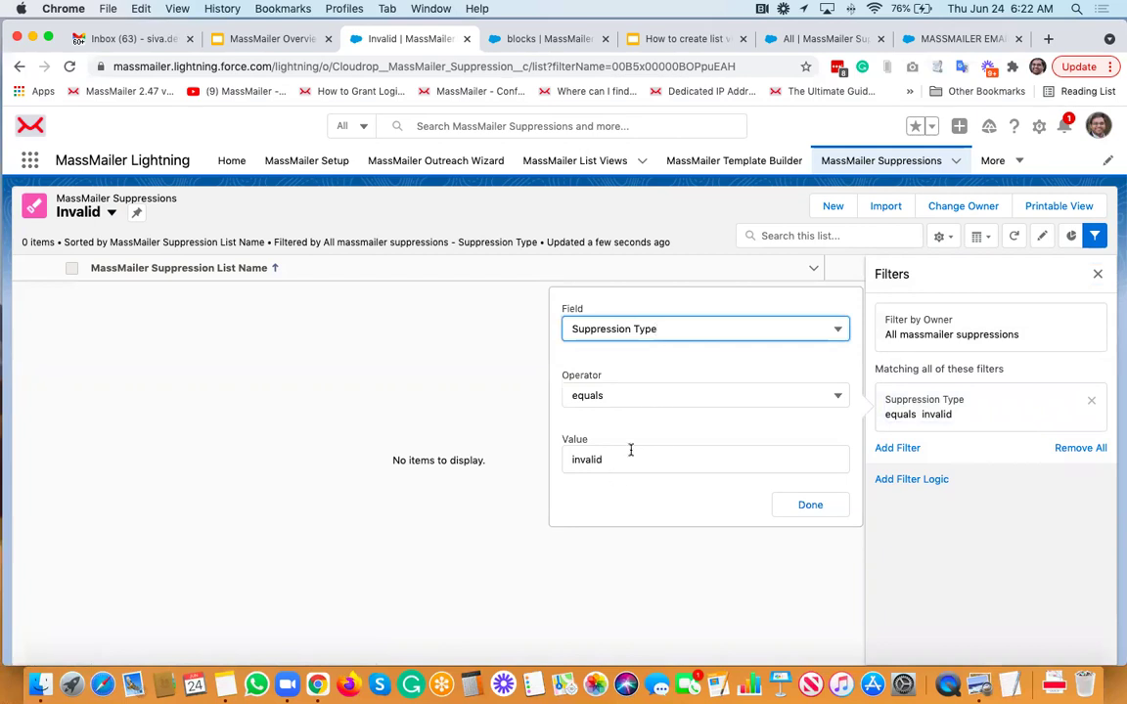
{"action": "left_click", "coordinate": [670, 332]}
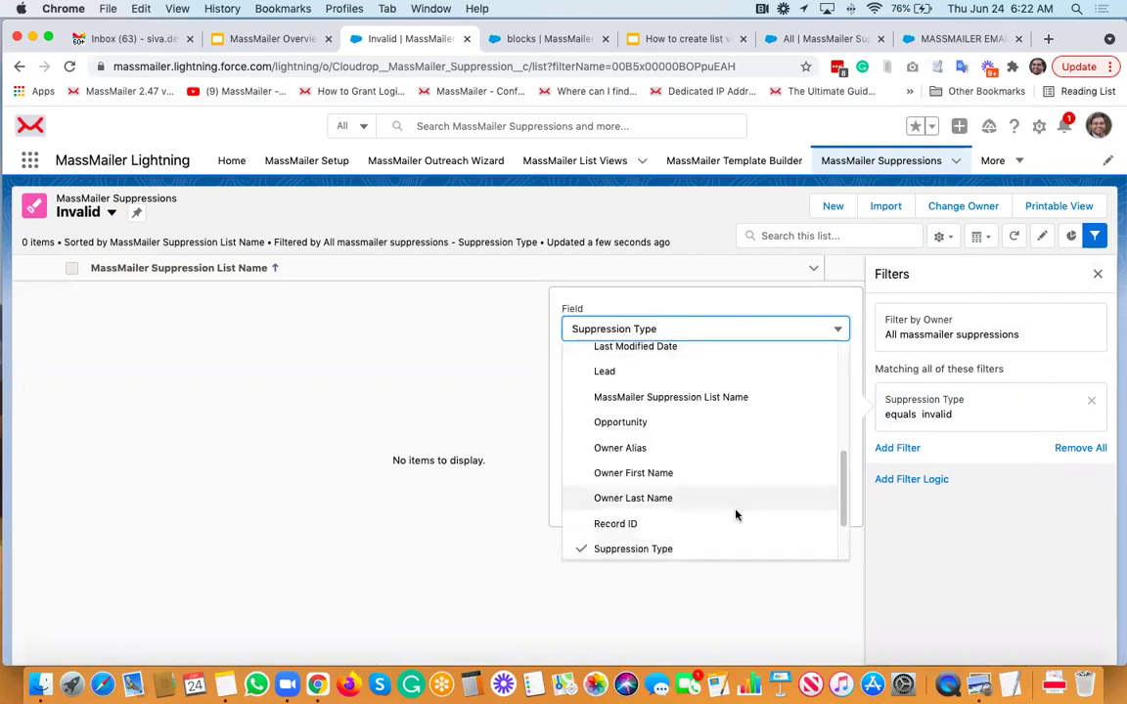
{"action": "scroll", "coordinate": [669, 409], "scroll_direction": "down", "scroll_amount": 3}
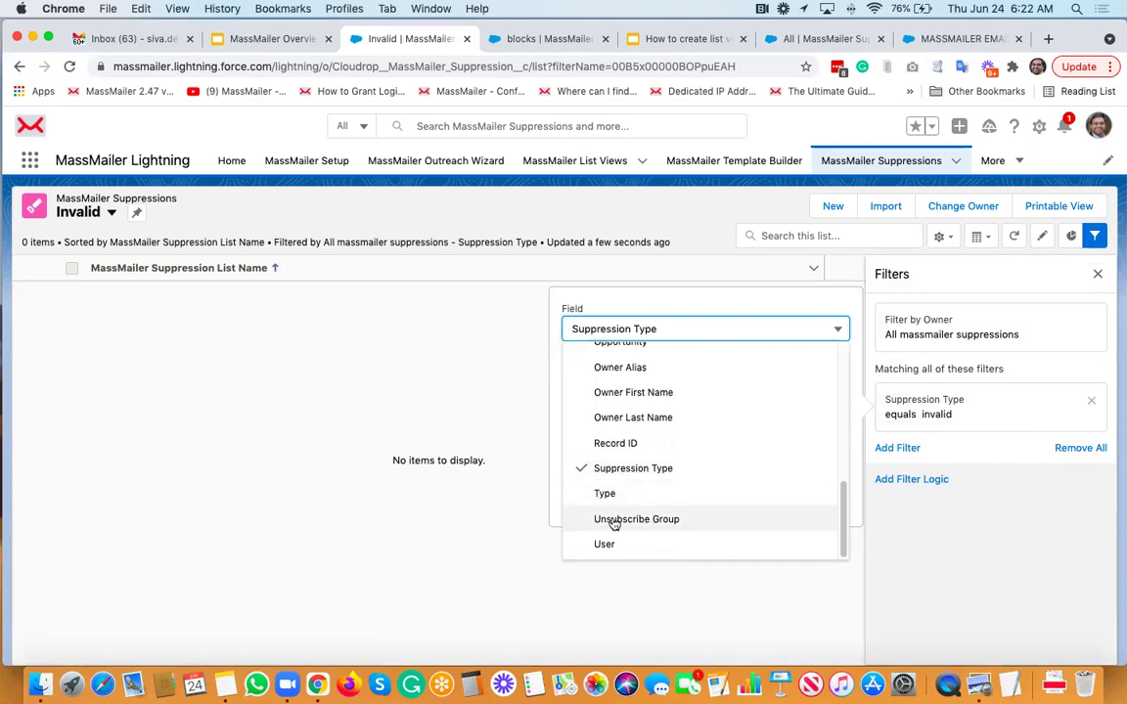
{"action": "left_click", "coordinate": [636, 235]}
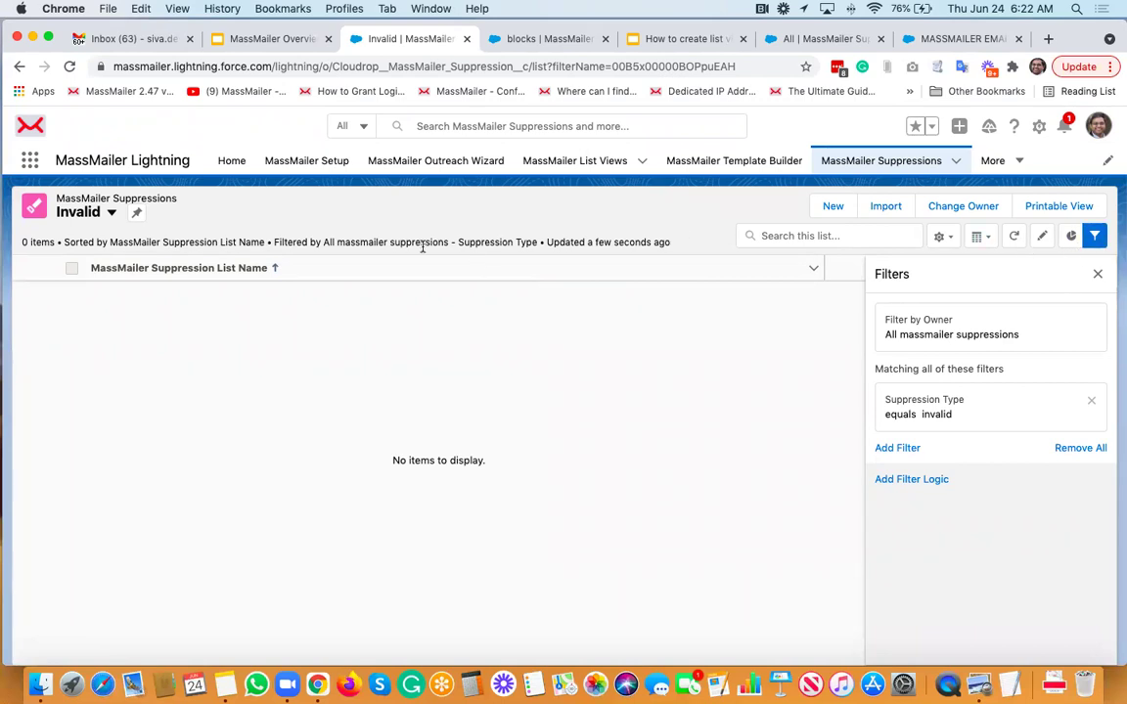
Create a MassMailer Suppressions list view named unsubscribes that all users can see
{"action": "left_click", "coordinate": [115, 213]}
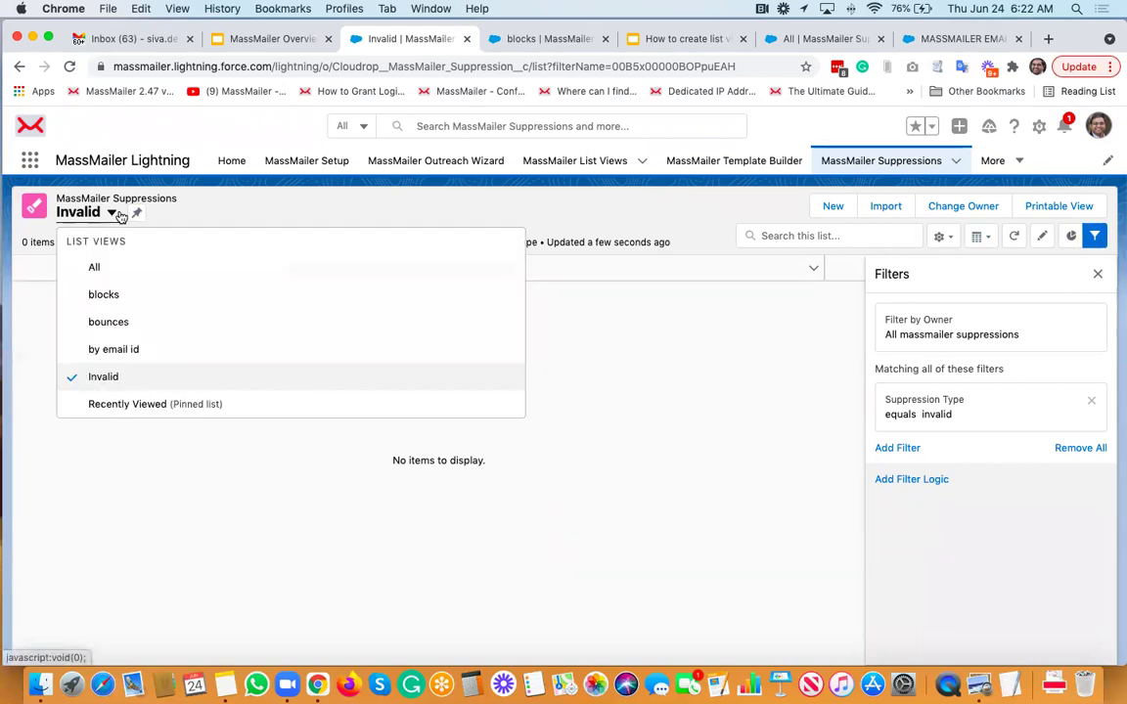
{"action": "left_click", "coordinate": [575, 200]}
{"action": "left_click", "coordinate": [947, 238]}
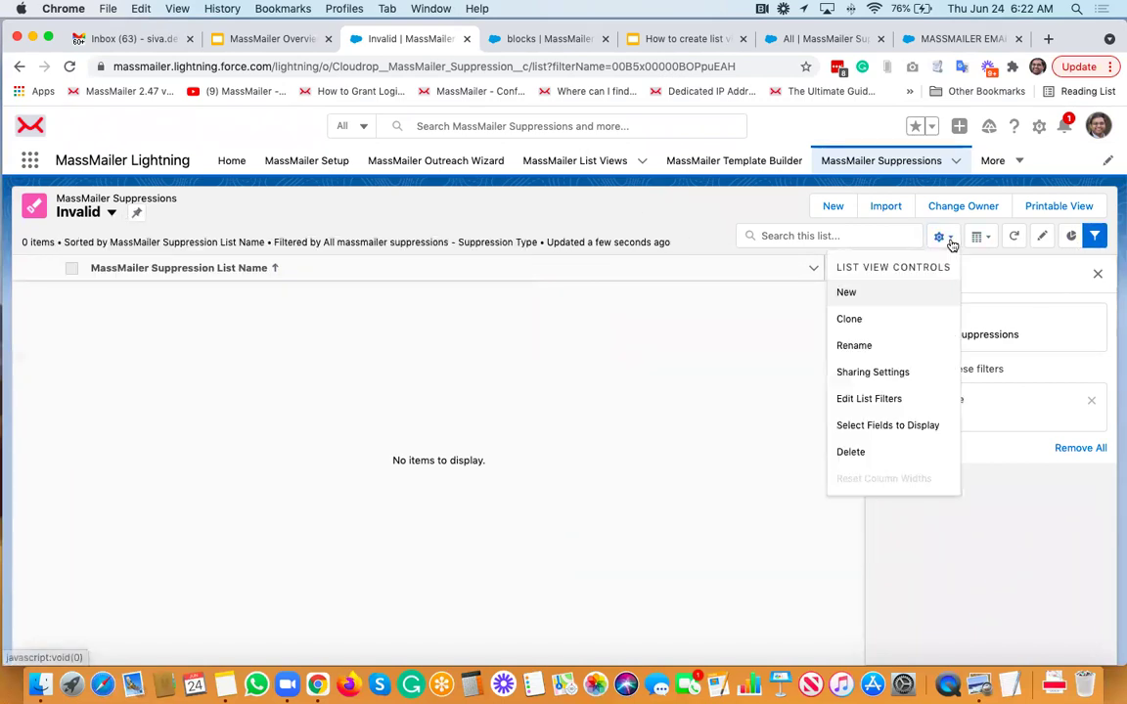
{"action": "left_click", "coordinate": [847, 294]}
{"action": "type", "text": "unsubscr"}
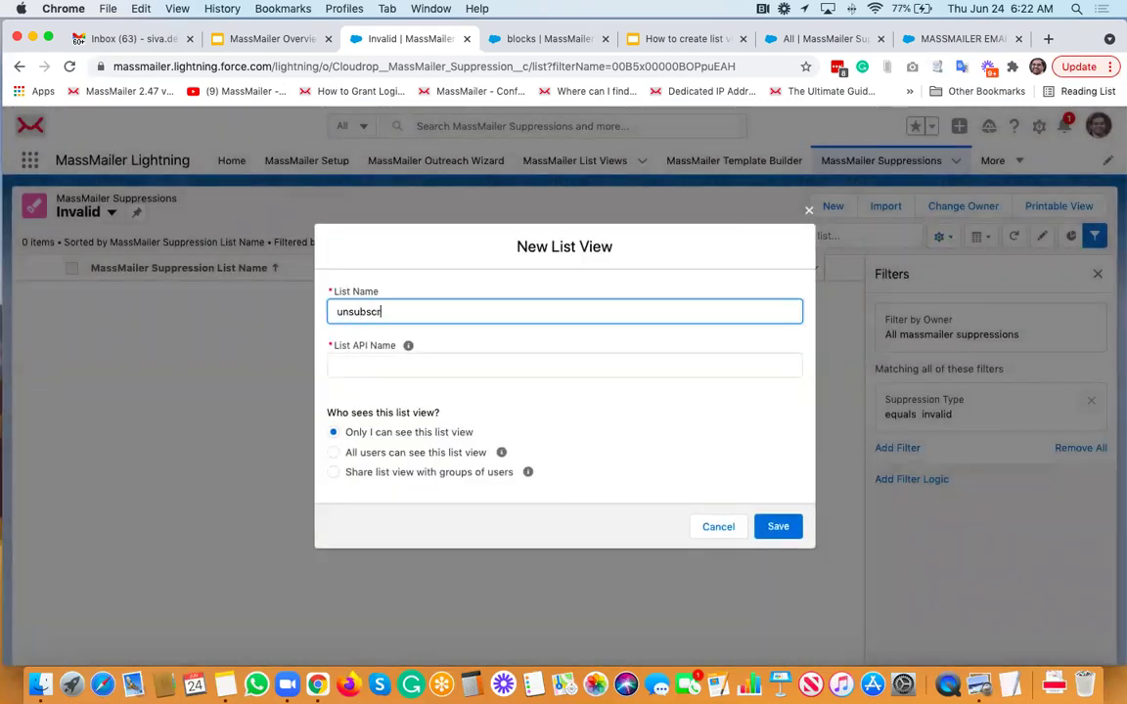
{"action": "type", "text": "ibes"}
{"action": "key", "text": "Tab"}
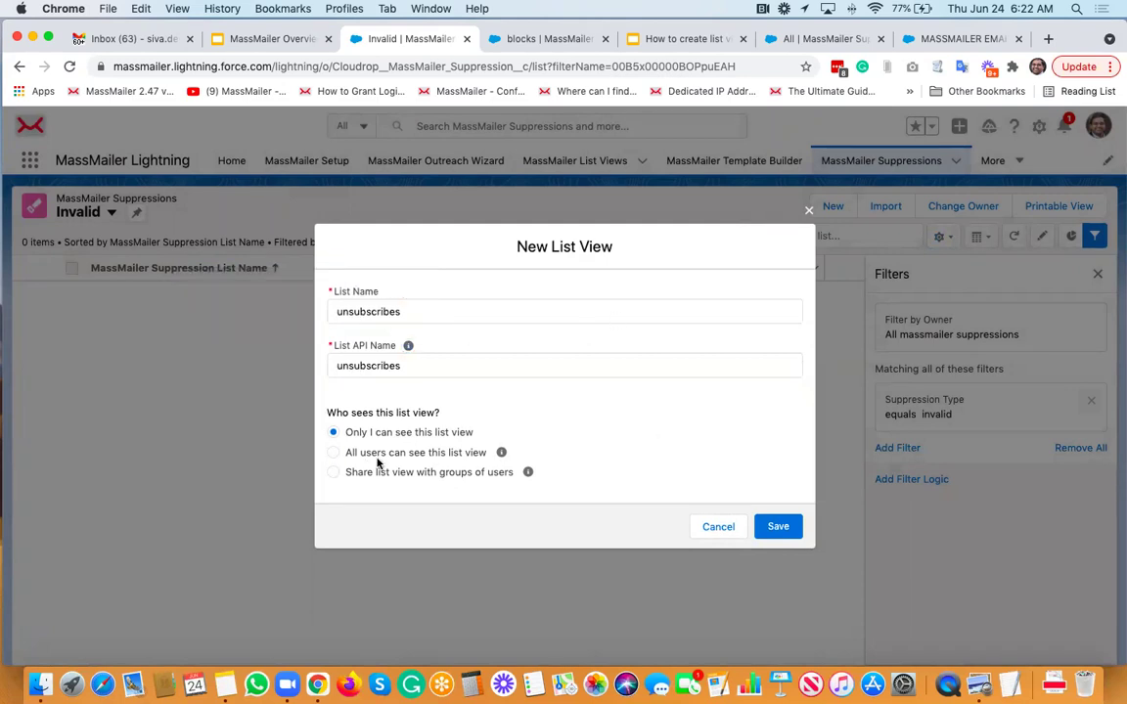
{"action": "left_click", "coordinate": [335, 454]}
{"action": "left_click", "coordinate": [769, 528]}
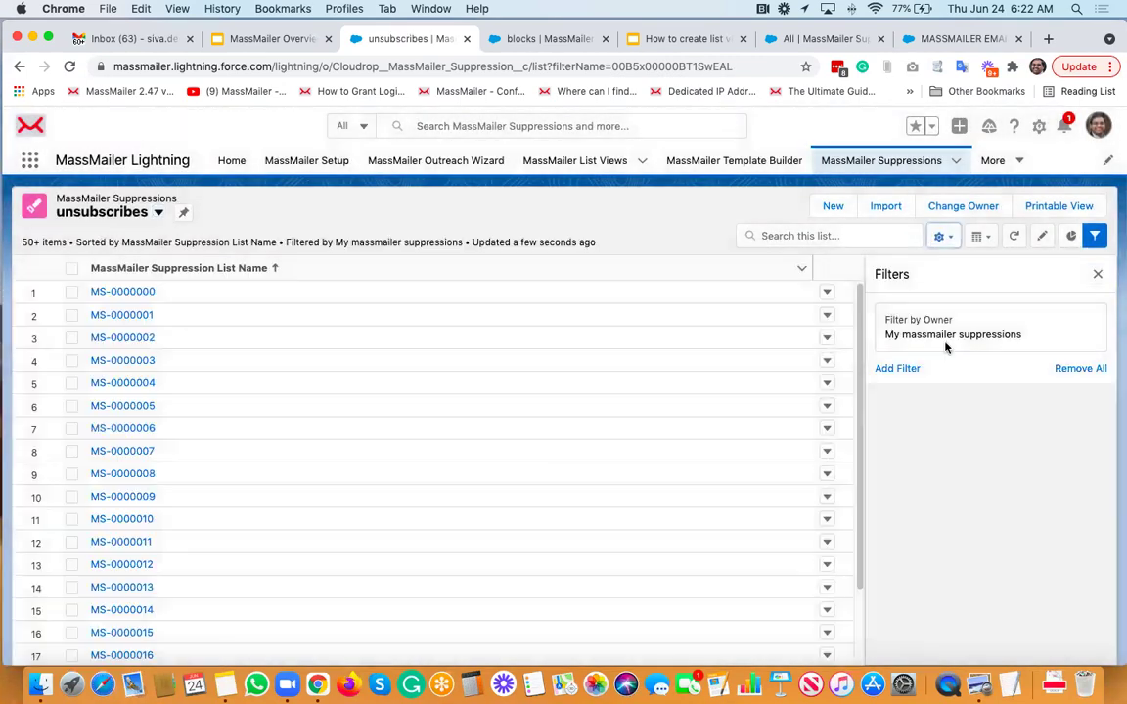
Set the owner filter of the unsubscribes list view to all massmailer suppressions
{"action": "left_click", "coordinate": [946, 340]}
{"action": "left_click", "coordinate": [599, 294]}
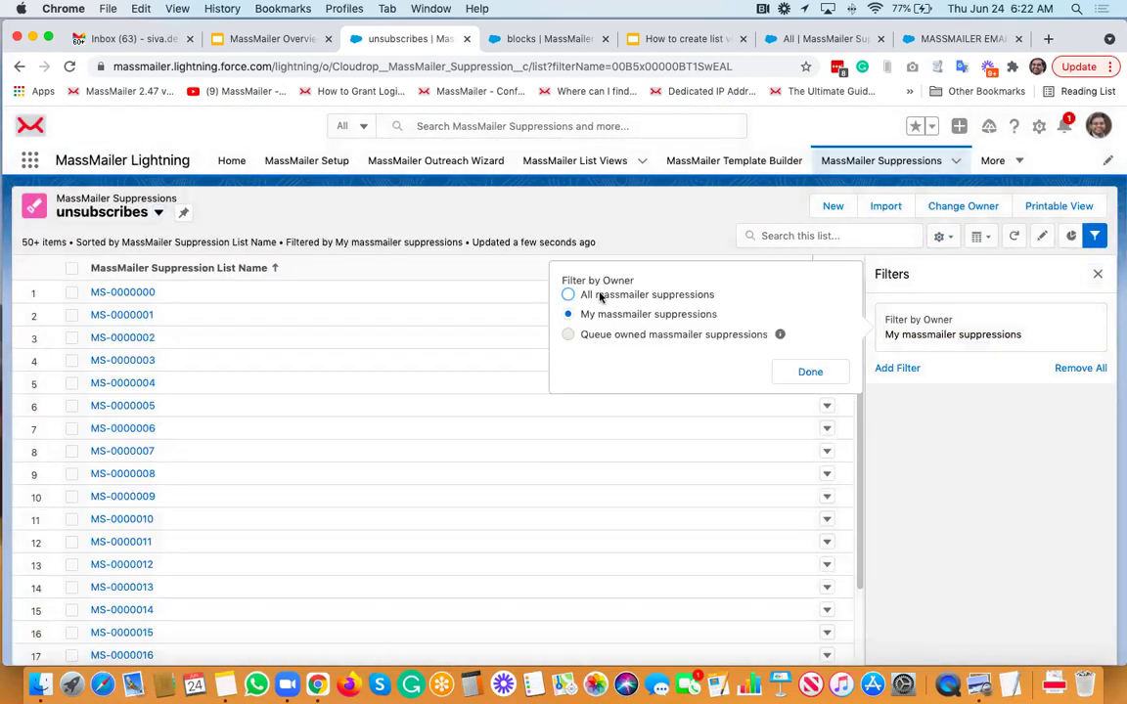
{"action": "left_click", "coordinate": [810, 370]}
Add a filter for Suppression Type equals unsubscribe to the unsubscribes list view and save the filters
{"action": "left_click", "coordinate": [911, 379]}
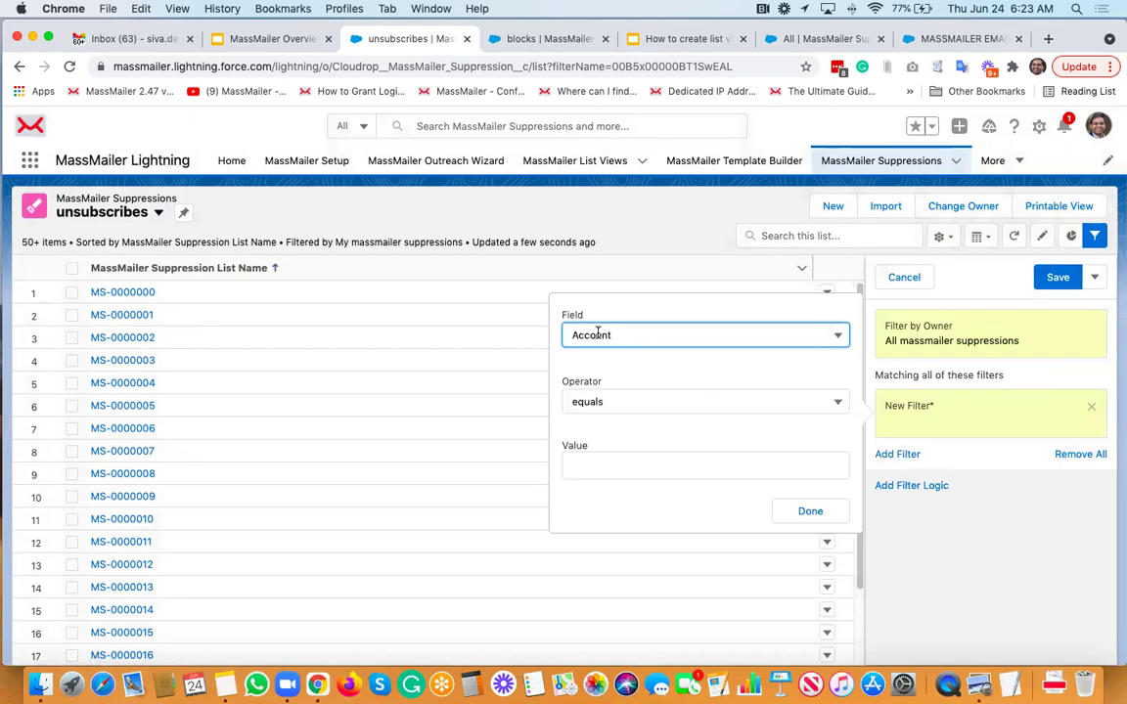
{"action": "left_click", "coordinate": [577, 332]}
{"action": "scroll", "coordinate": [626, 467], "scroll_direction": "down", "scroll_amount": 2}
{"action": "scroll", "coordinate": [662, 489], "scroll_direction": "down", "scroll_amount": 5}
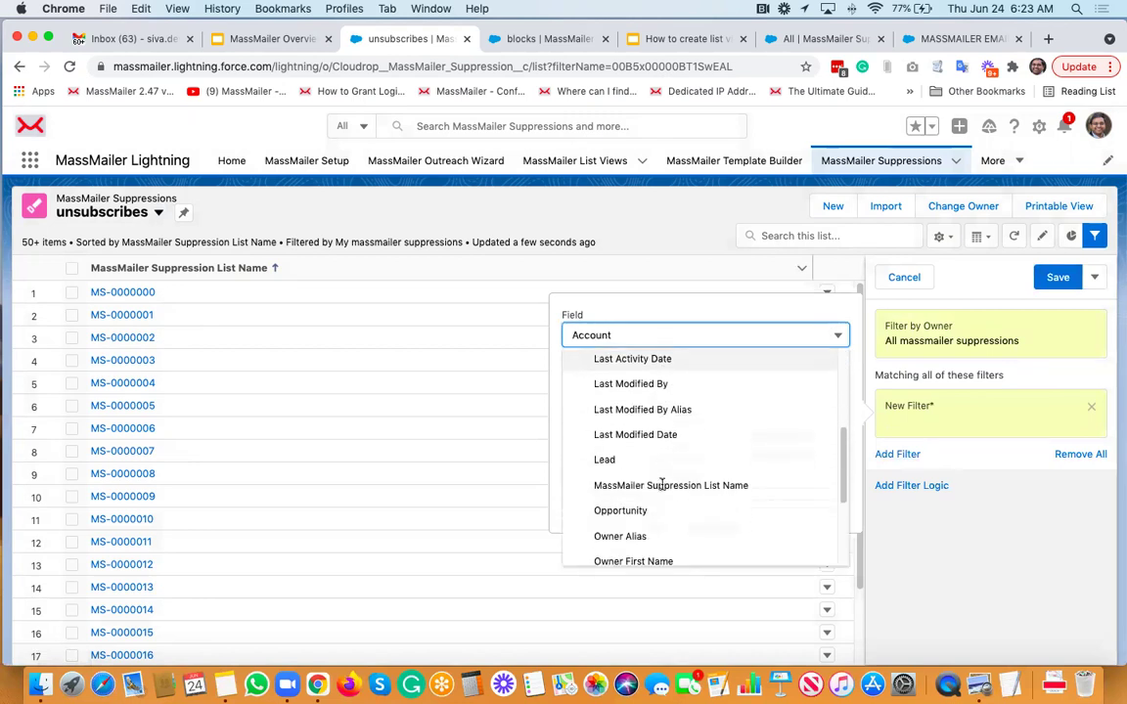
{"action": "scroll", "coordinate": [663, 489], "scroll_direction": "down", "scroll_amount": 1}
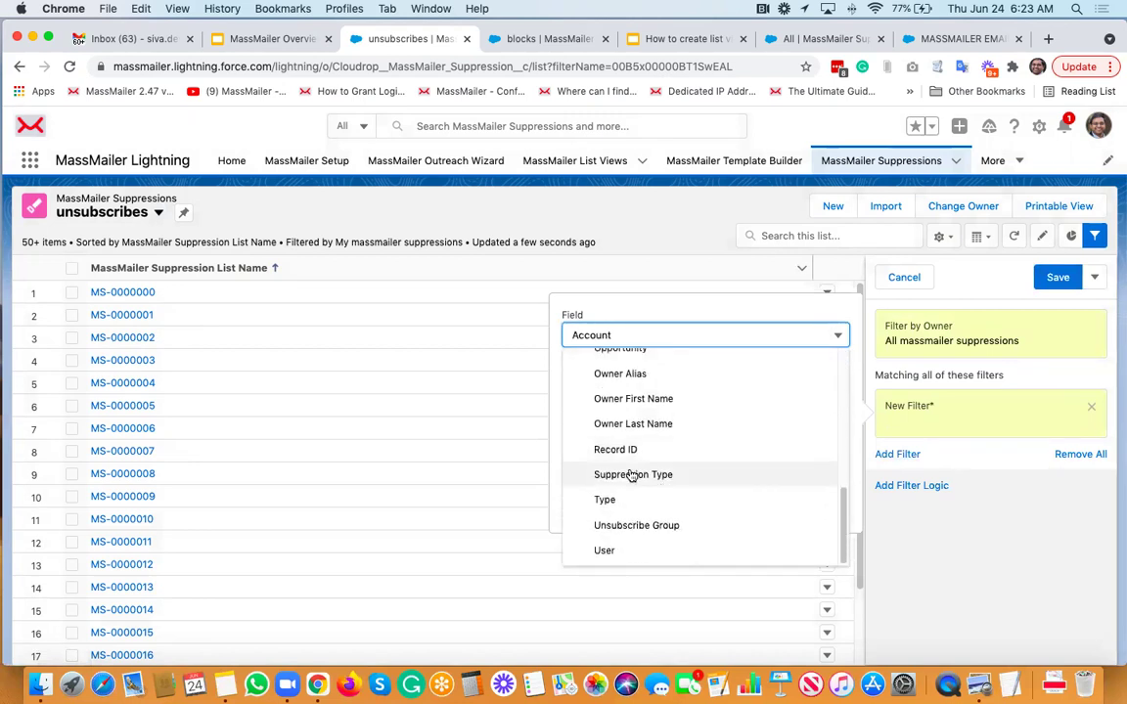
{"action": "left_click", "coordinate": [631, 475]}
{"action": "left_click", "coordinate": [608, 466]}
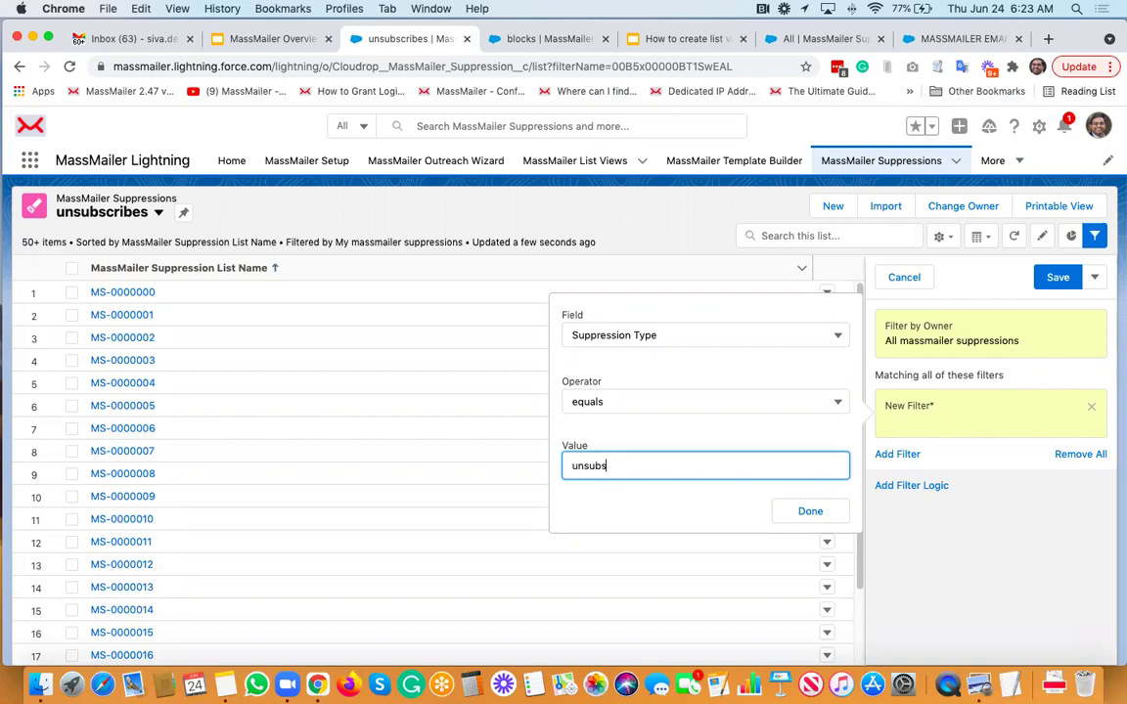
{"action": "left_click", "coordinate": [815, 512]}
{"action": "left_click", "coordinate": [1062, 280]}
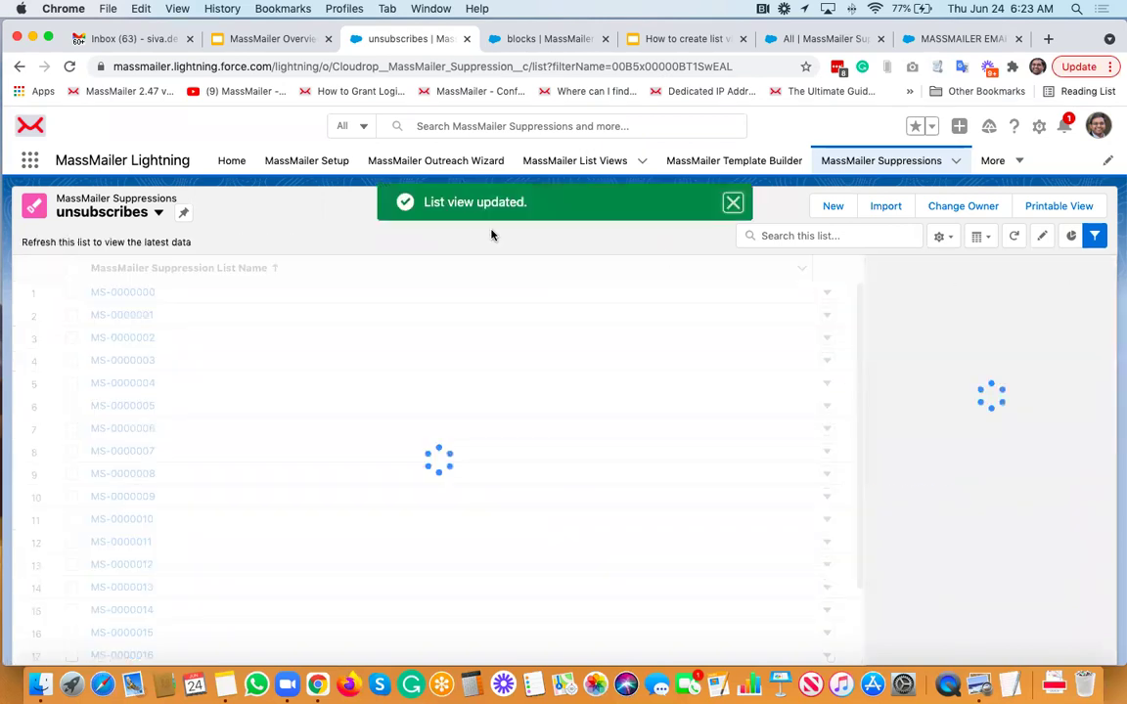
Add Suppression Type to the displayed fields of the unsubscribes list view and save
{"action": "left_click", "coordinate": [941, 237]}
{"action": "left_click", "coordinate": [898, 424]}
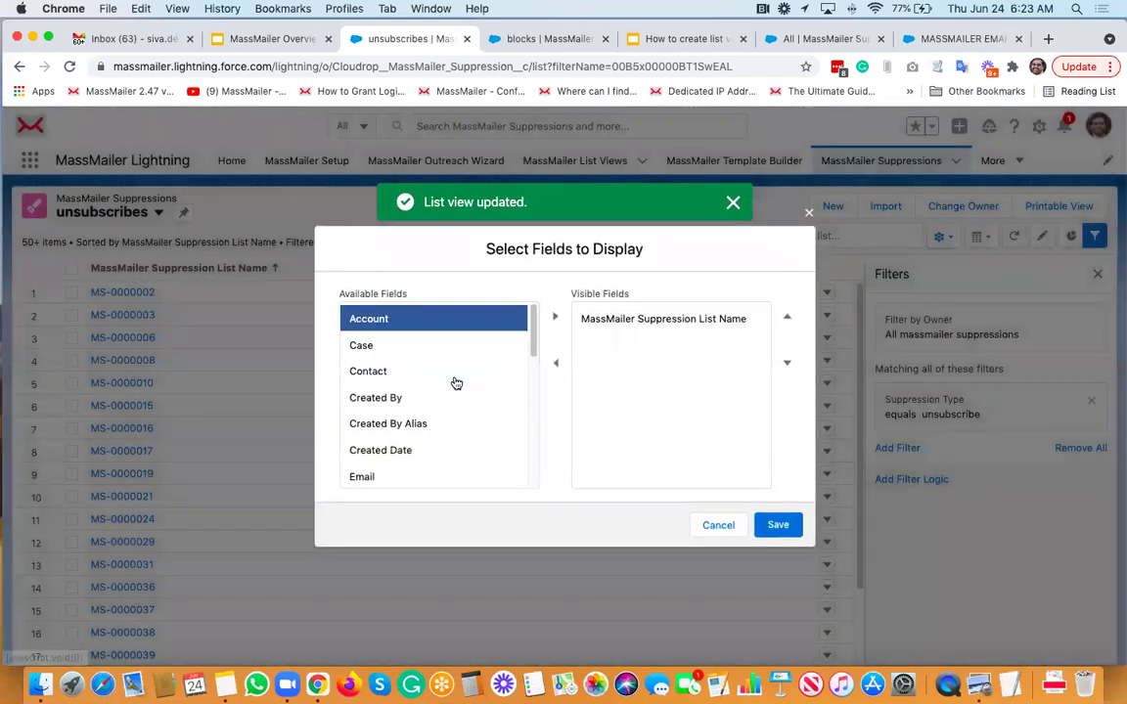
{"action": "scroll", "coordinate": [405, 385], "scroll_direction": "down", "scroll_amount": 2}
{"action": "scroll", "coordinate": [403, 383], "scroll_direction": "down", "scroll_amount": 5}
{"action": "scroll", "coordinate": [399, 382], "scroll_direction": "down", "scroll_amount": 3}
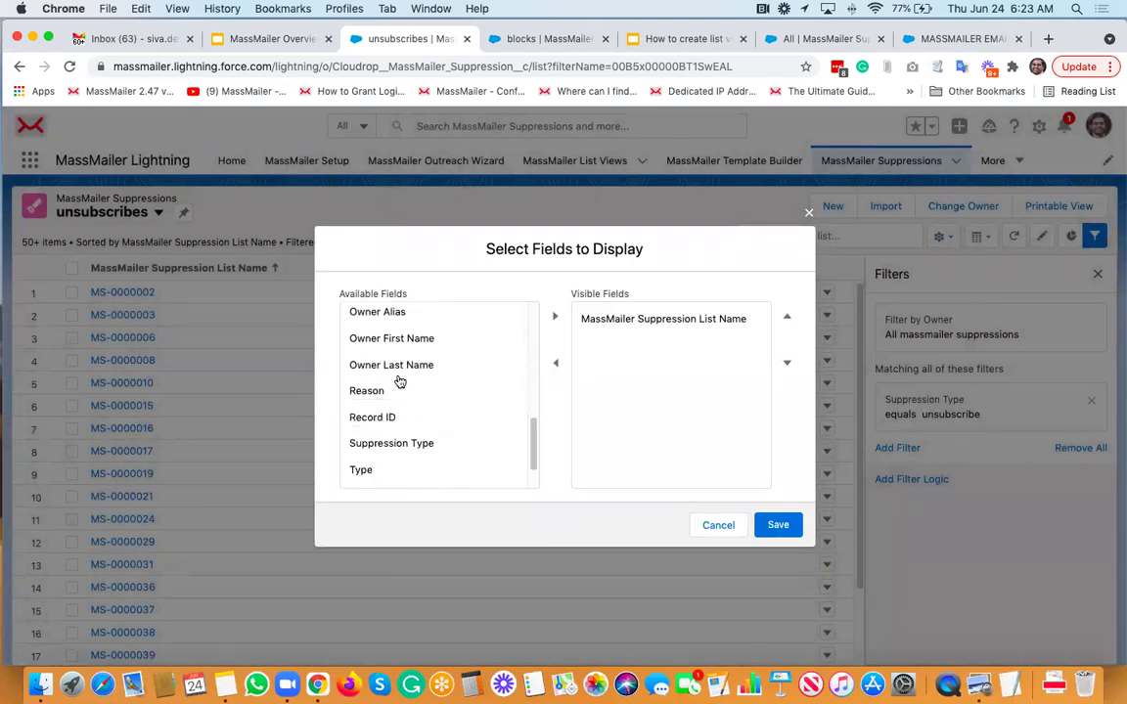
{"action": "left_click", "coordinate": [410, 393]}
{"action": "left_click", "coordinate": [554, 315]}
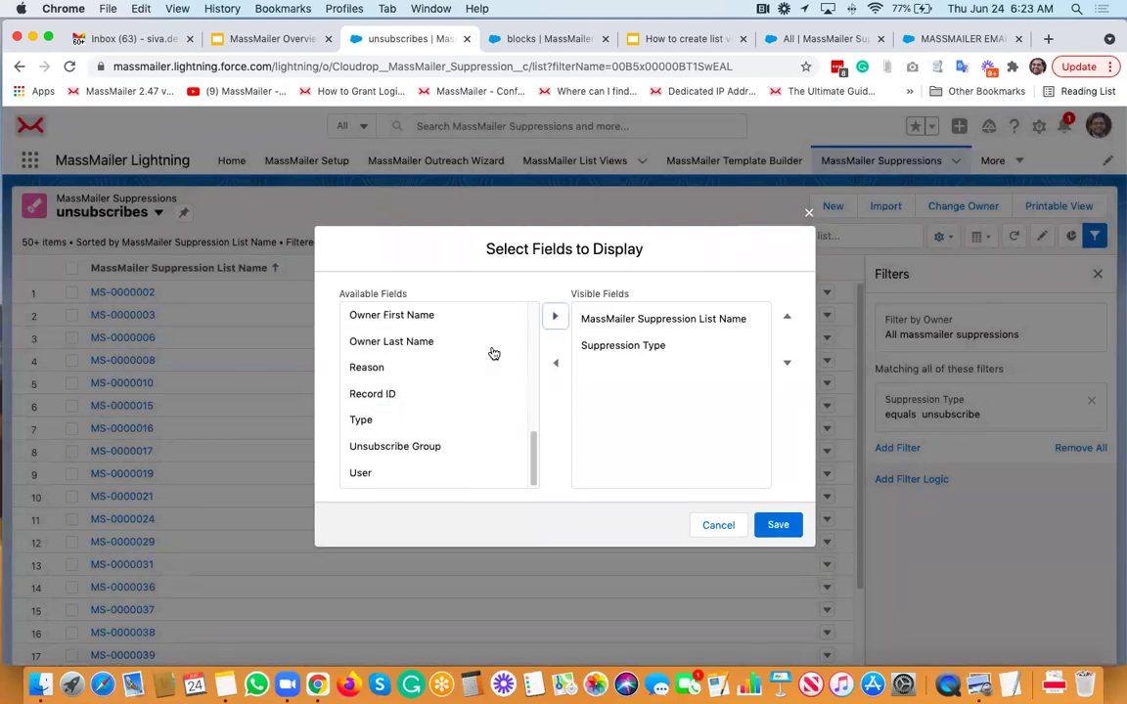
{"action": "left_click", "coordinate": [777, 525]}
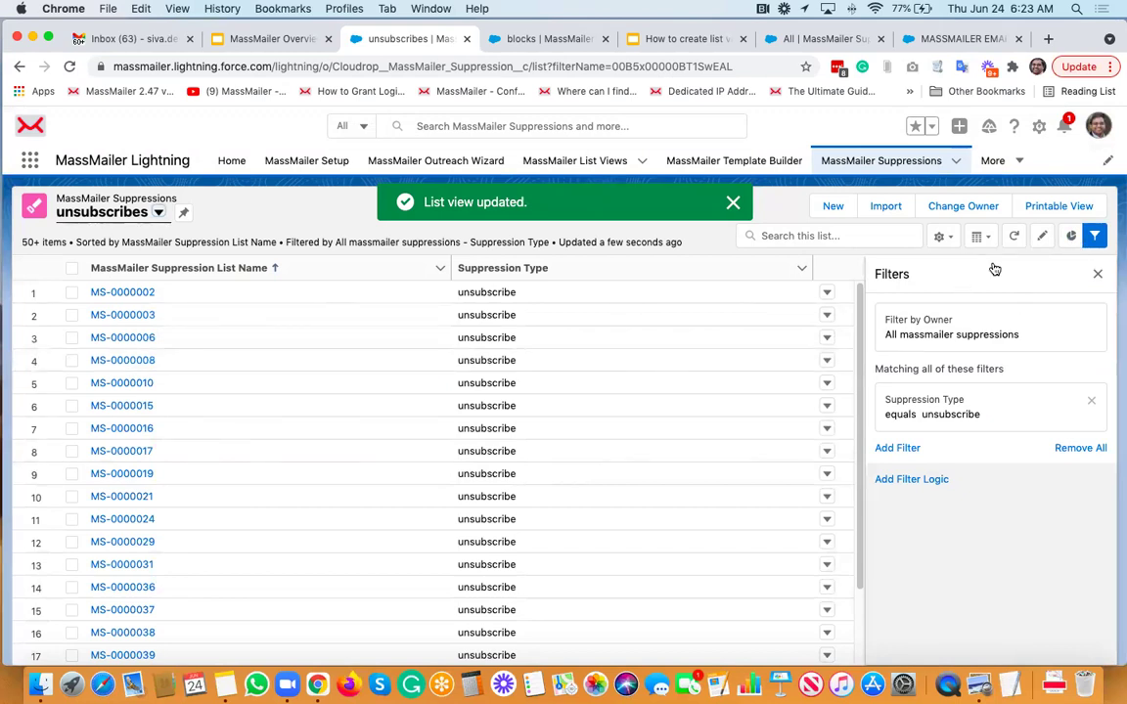
Create another suppressions list view named group unsubscribes, visible to all users
{"action": "left_click", "coordinate": [941, 237]}
{"action": "key", "text": "Return"}
{"action": "type", "text": "groy"}
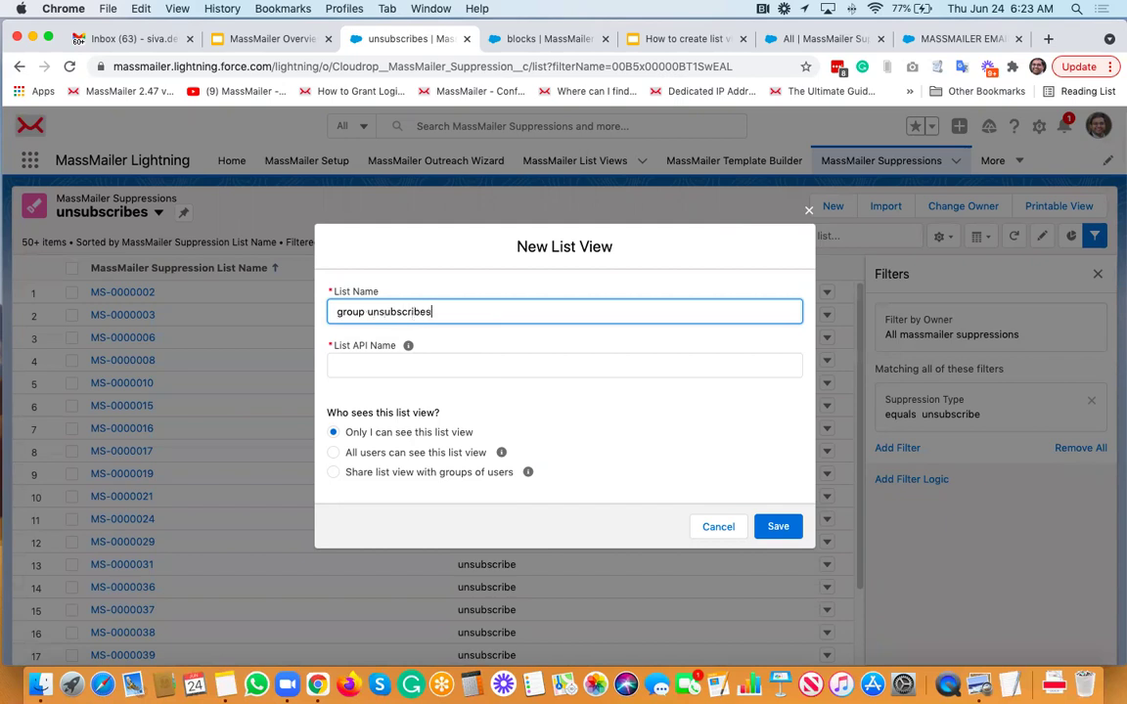
{"action": "key", "text": "Tab"}
{"action": "left_click", "coordinate": [338, 451]}
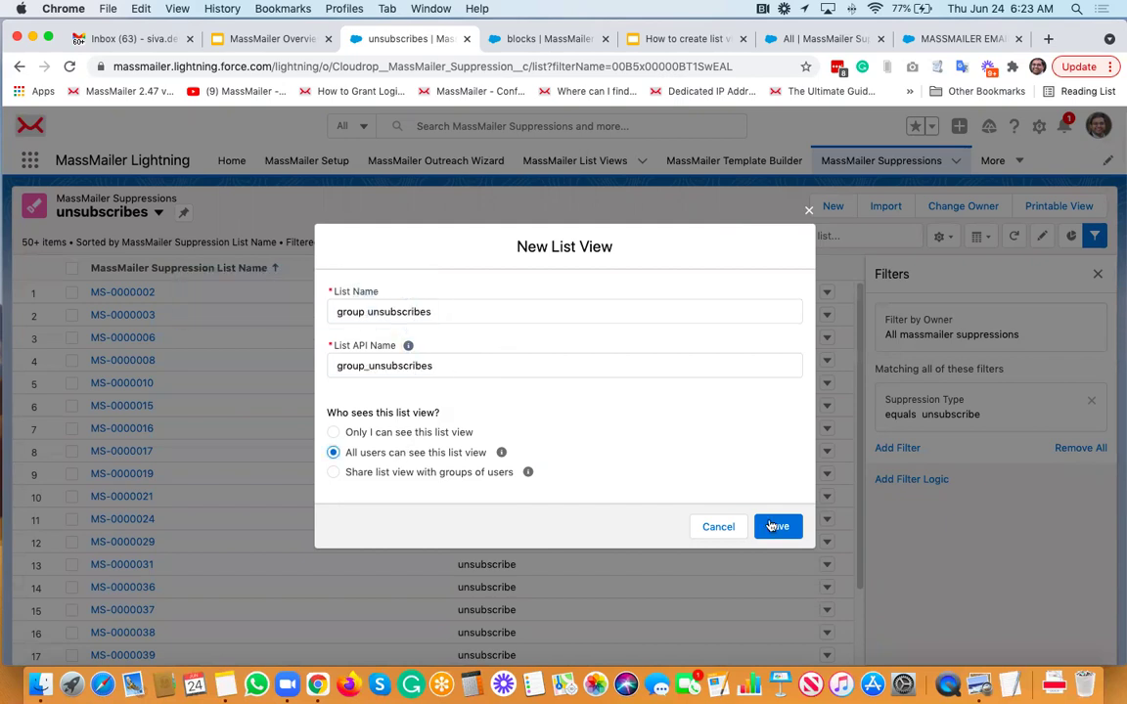
{"action": "left_click", "coordinate": [778, 526]}
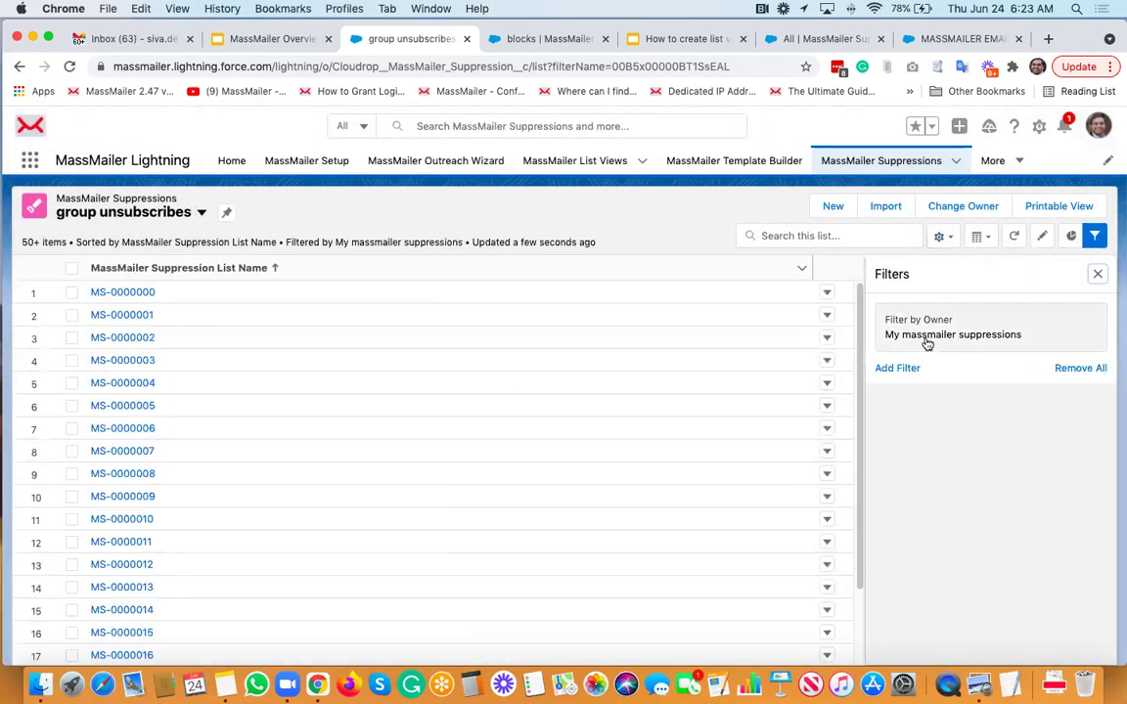
Set the owner filter of the group unsubscribes list view to all massmailer suppressions
{"action": "left_click", "coordinate": [927, 342]}
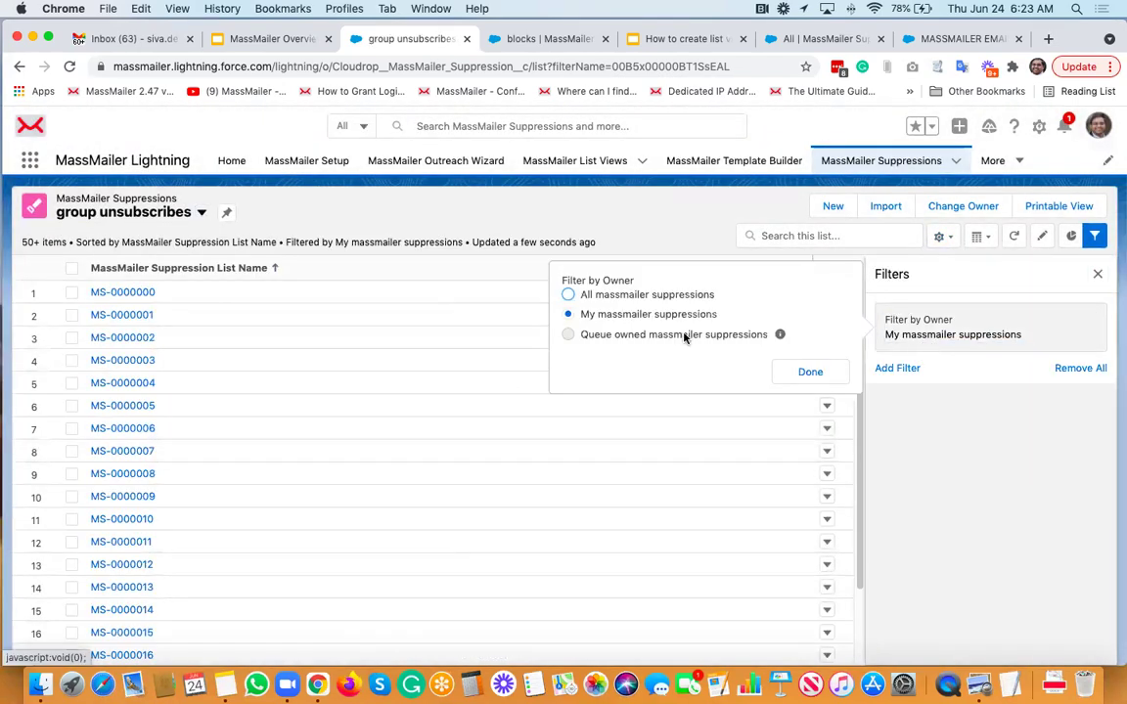
{"action": "left_click", "coordinate": [564, 293]}
{"action": "left_click", "coordinate": [796, 373]}
Filter the group unsubscribes list view by Suppression Type equals group_unsubscribe and save the filters
{"action": "left_click", "coordinate": [908, 381]}
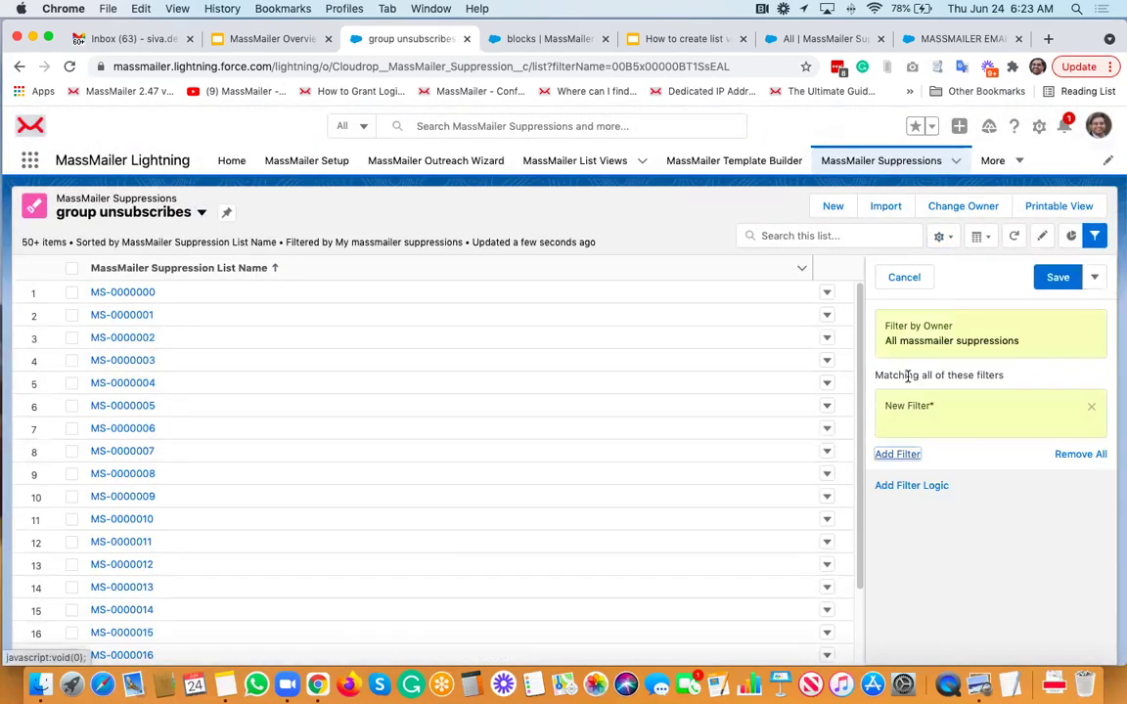
{"action": "left_click", "coordinate": [877, 407]}
{"action": "left_click", "coordinate": [647, 332]}
{"action": "scroll", "coordinate": [694, 497], "scroll_direction": "down", "scroll_amount": 10}
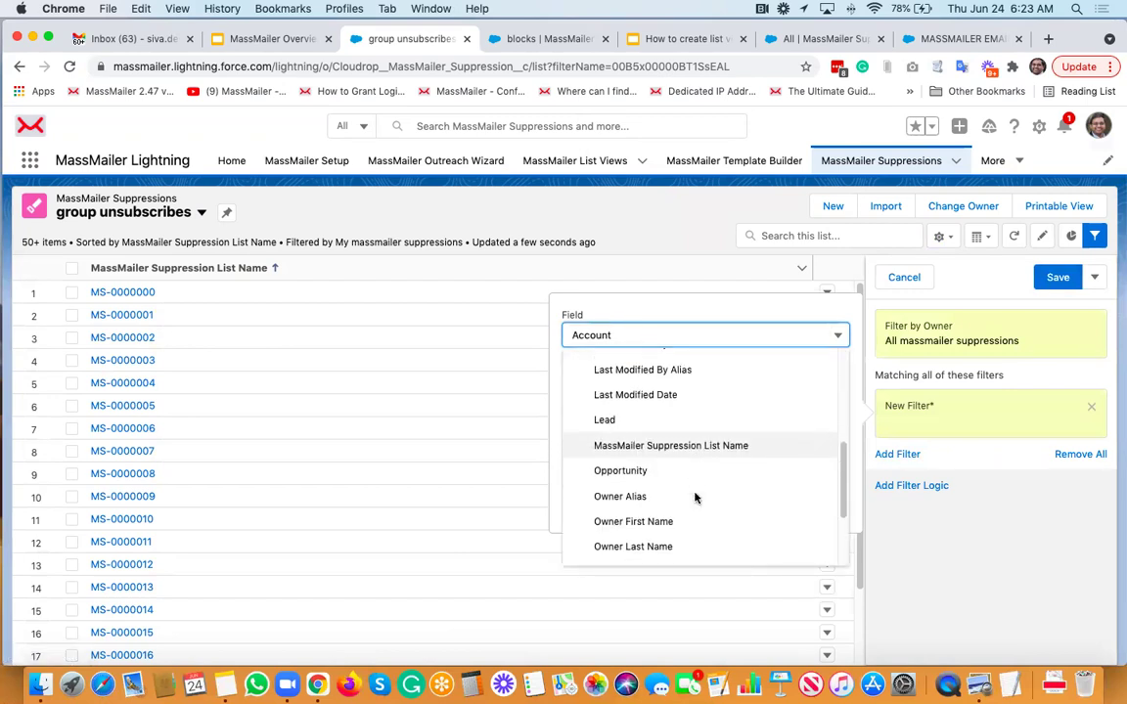
{"action": "left_click", "coordinate": [647, 476]}
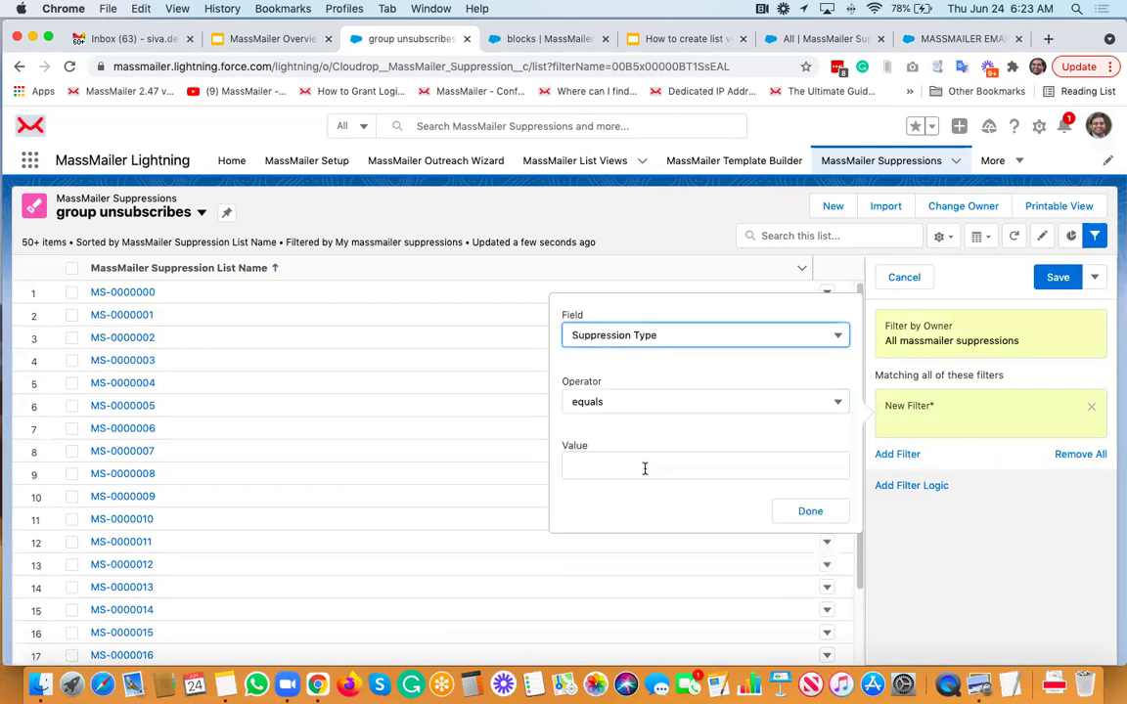
{"action": "left_click", "coordinate": [622, 472]}
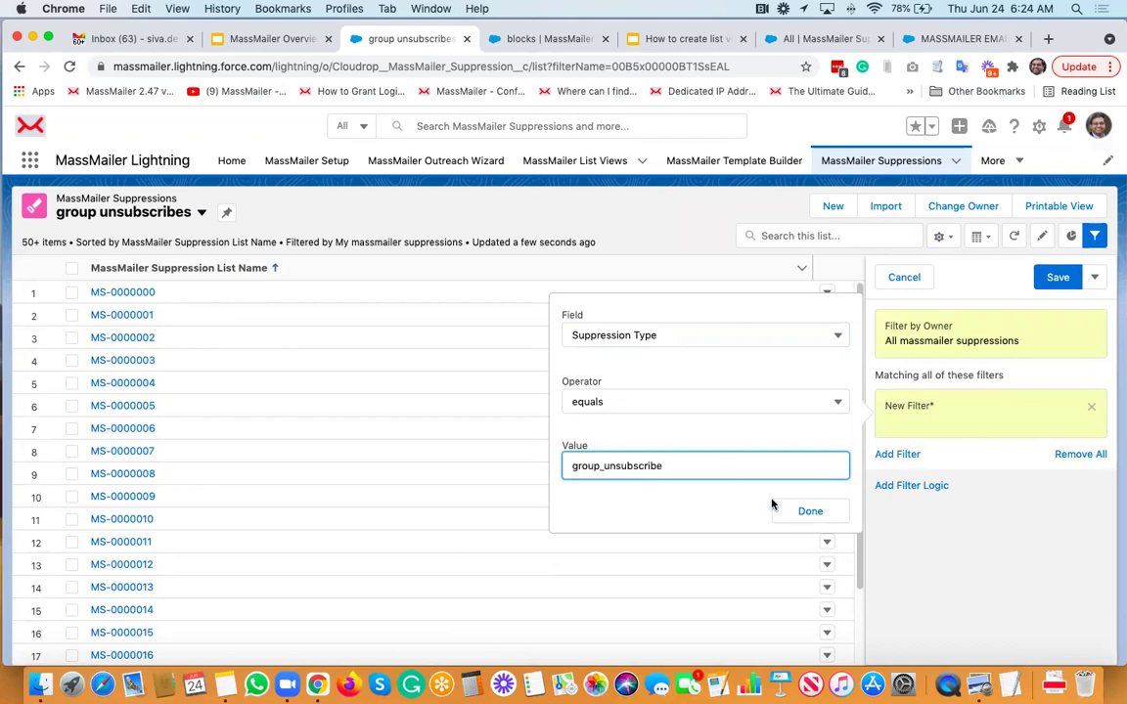
{"action": "left_click", "coordinate": [830, 510]}
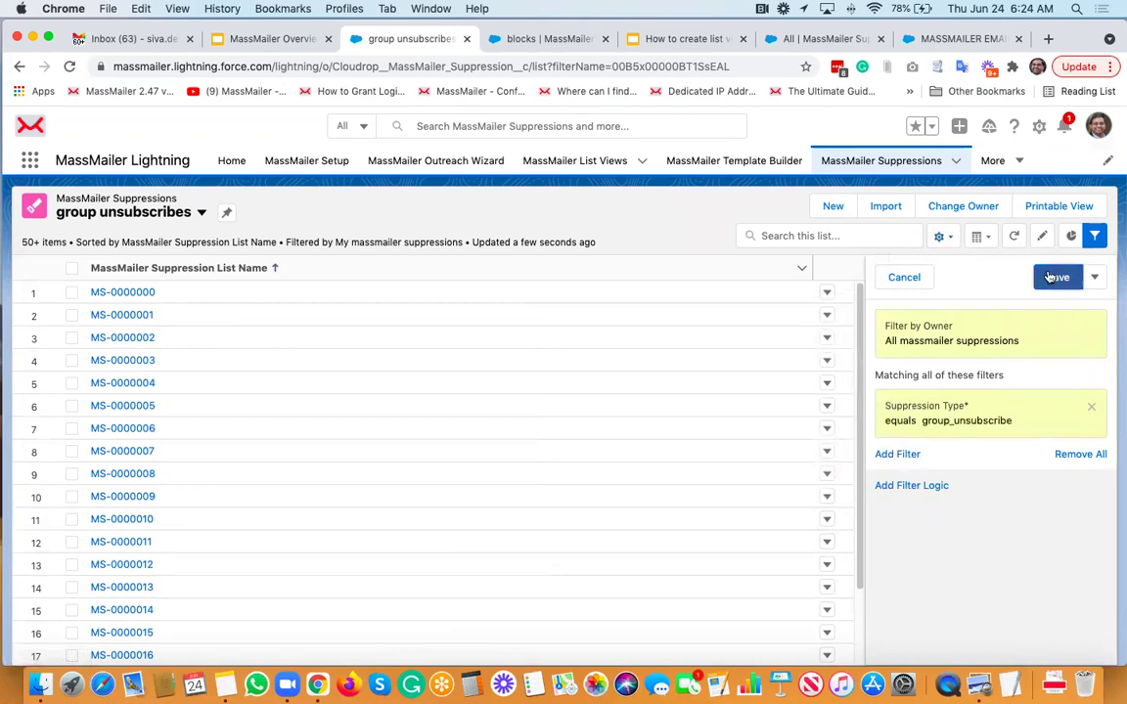
Add Suppression Type and Unsubscribe Group to the displayed fields of the group unsubscribes list view and save
{"action": "left_click", "coordinate": [941, 239]}
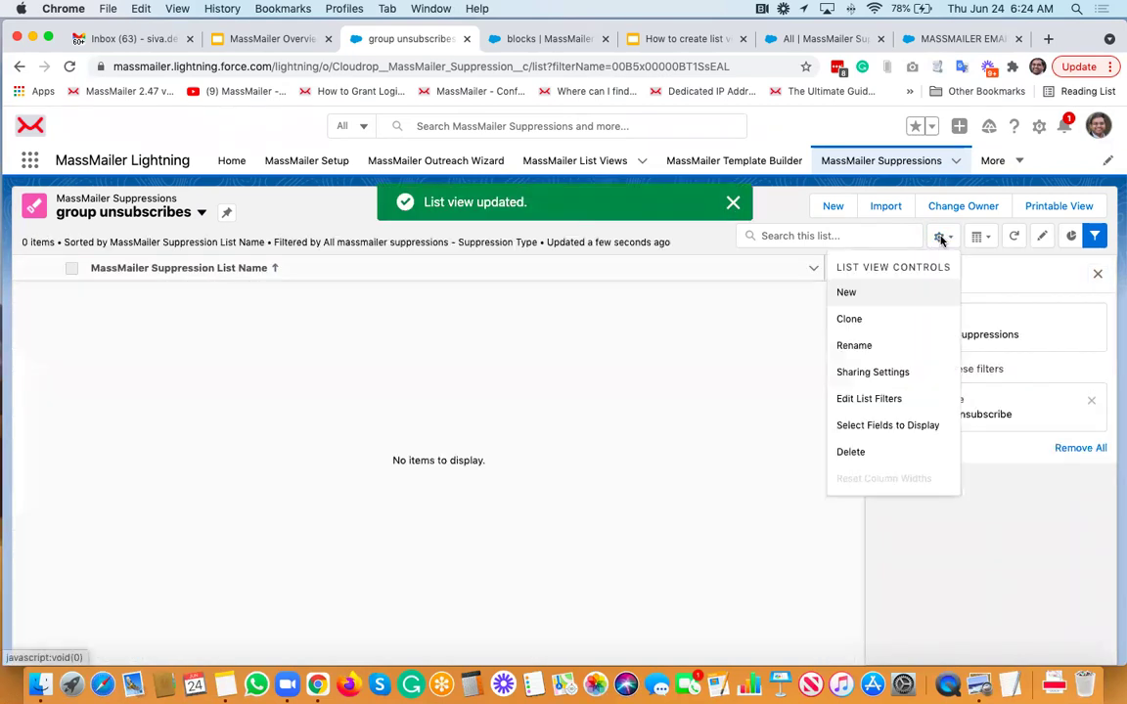
{"action": "left_click", "coordinate": [897, 426]}
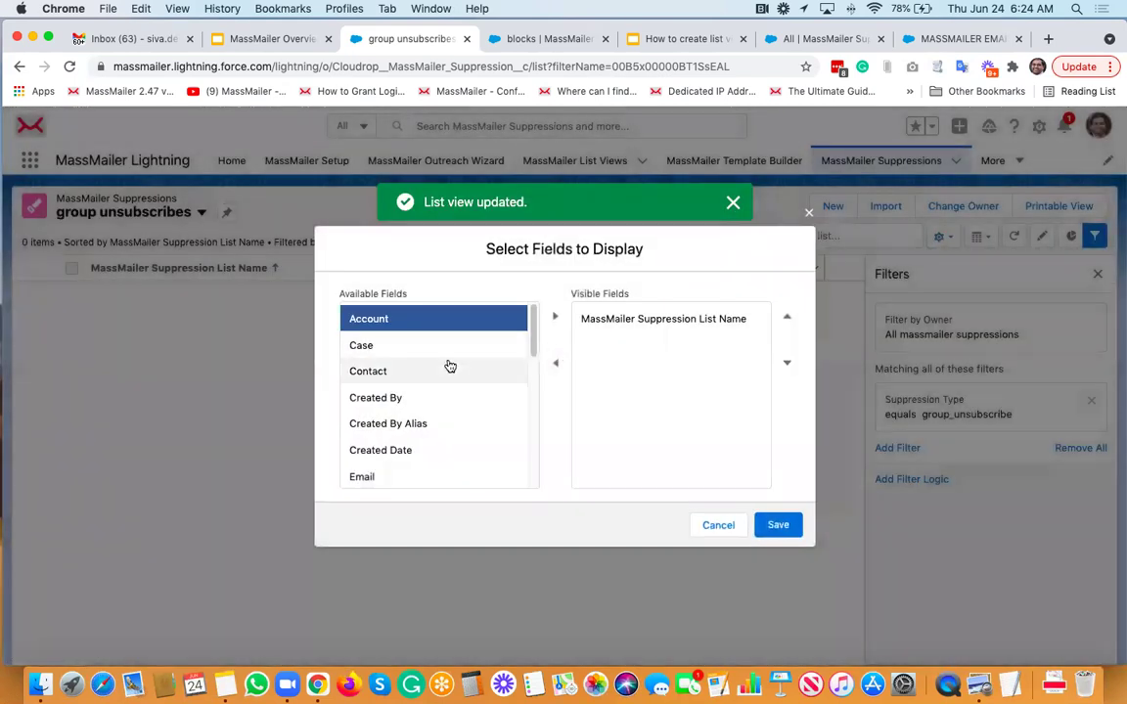
{"action": "scroll", "coordinate": [448, 381], "scroll_direction": "down", "scroll_amount": 2}
{"action": "scroll", "coordinate": [446, 390], "scroll_direction": "down", "scroll_amount": 5}
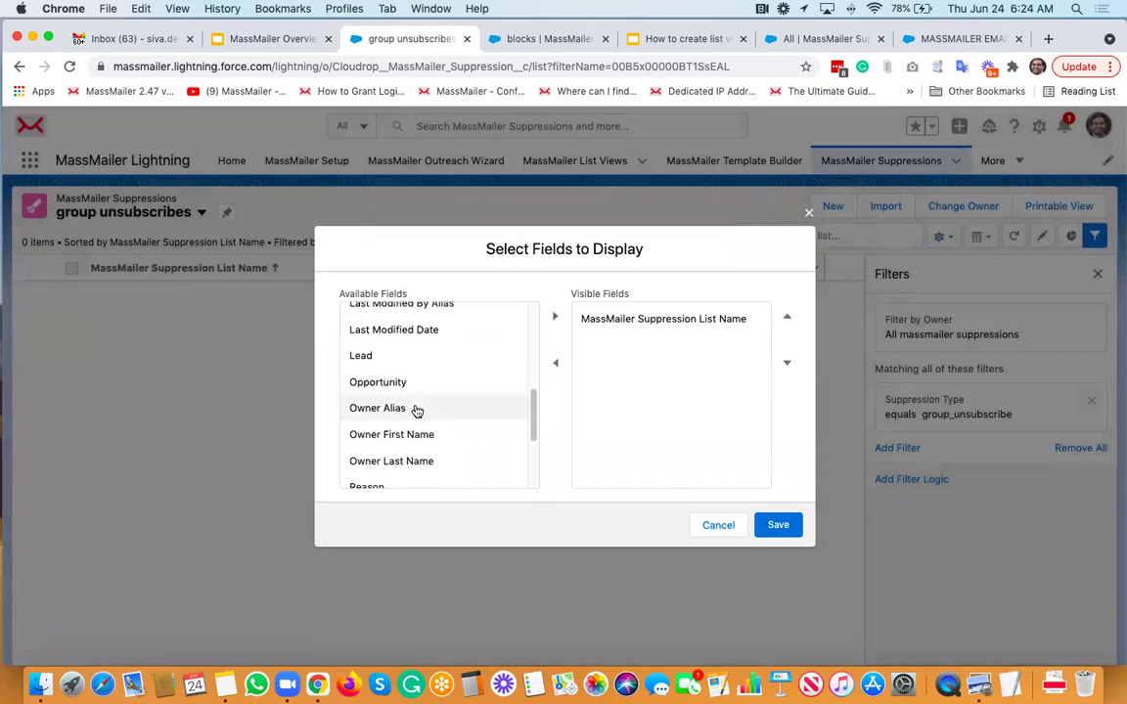
{"action": "scroll", "coordinate": [412, 416], "scroll_direction": "down", "scroll_amount": 1}
{"action": "left_click", "coordinate": [413, 402]}
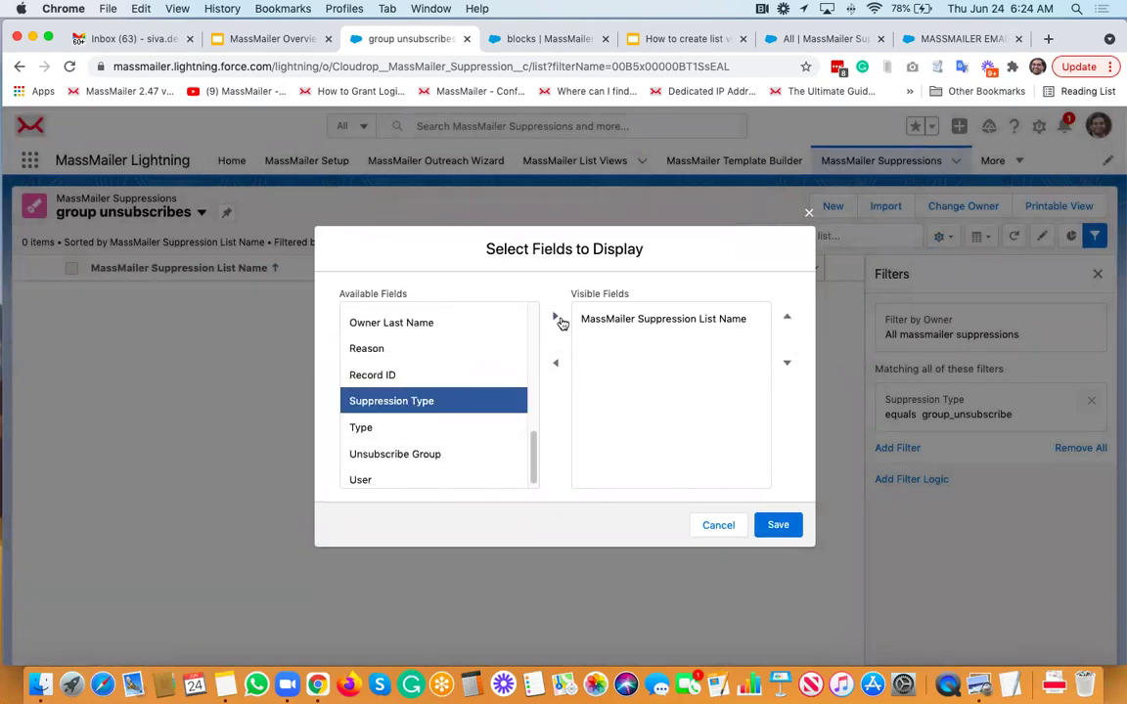
{"action": "left_click", "coordinate": [558, 320]}
{"action": "left_click", "coordinate": [460, 447]}
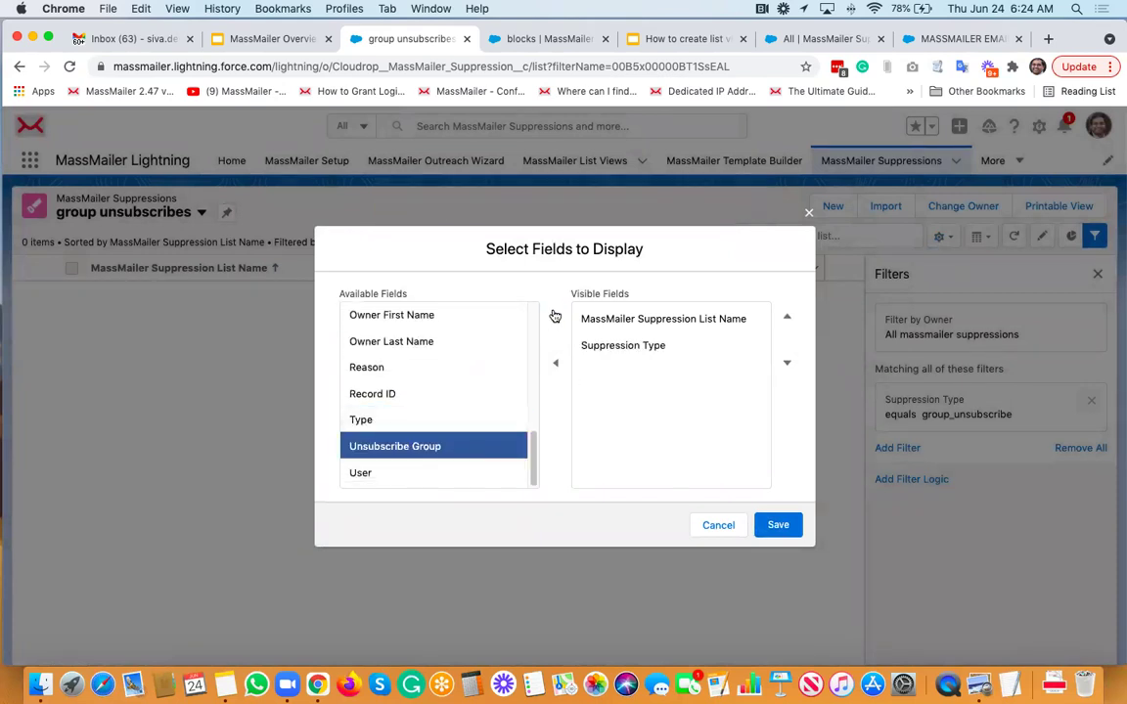
{"action": "left_click", "coordinate": [555, 317]}
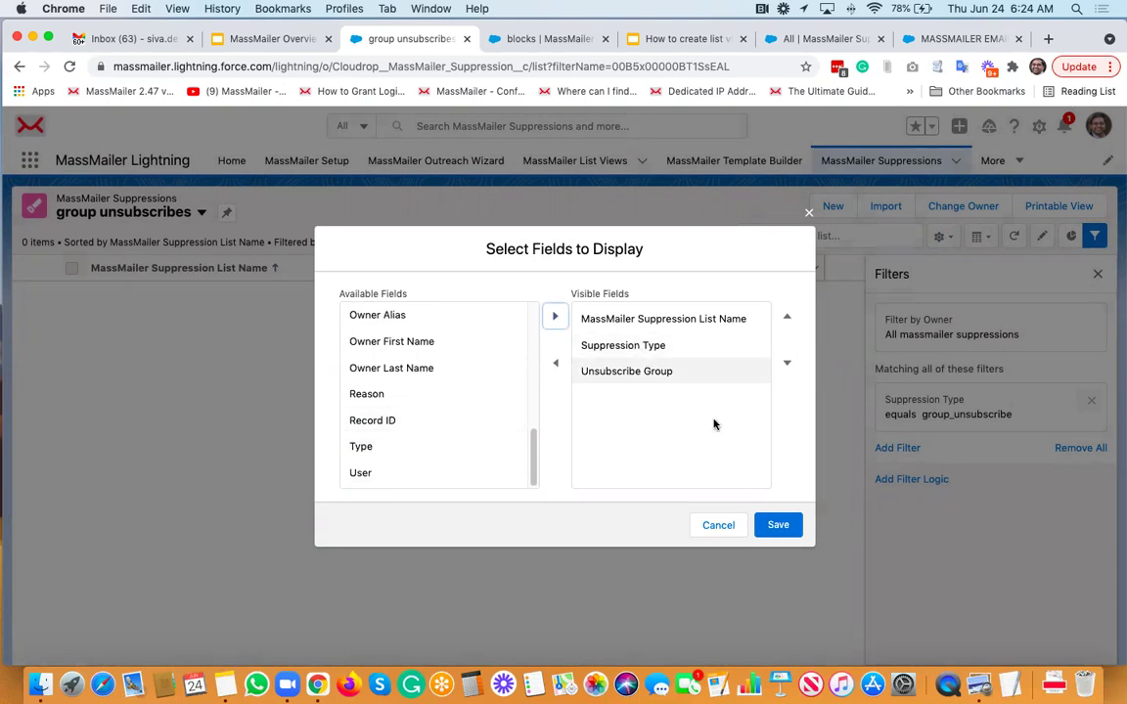
{"action": "left_click", "coordinate": [778, 526]}
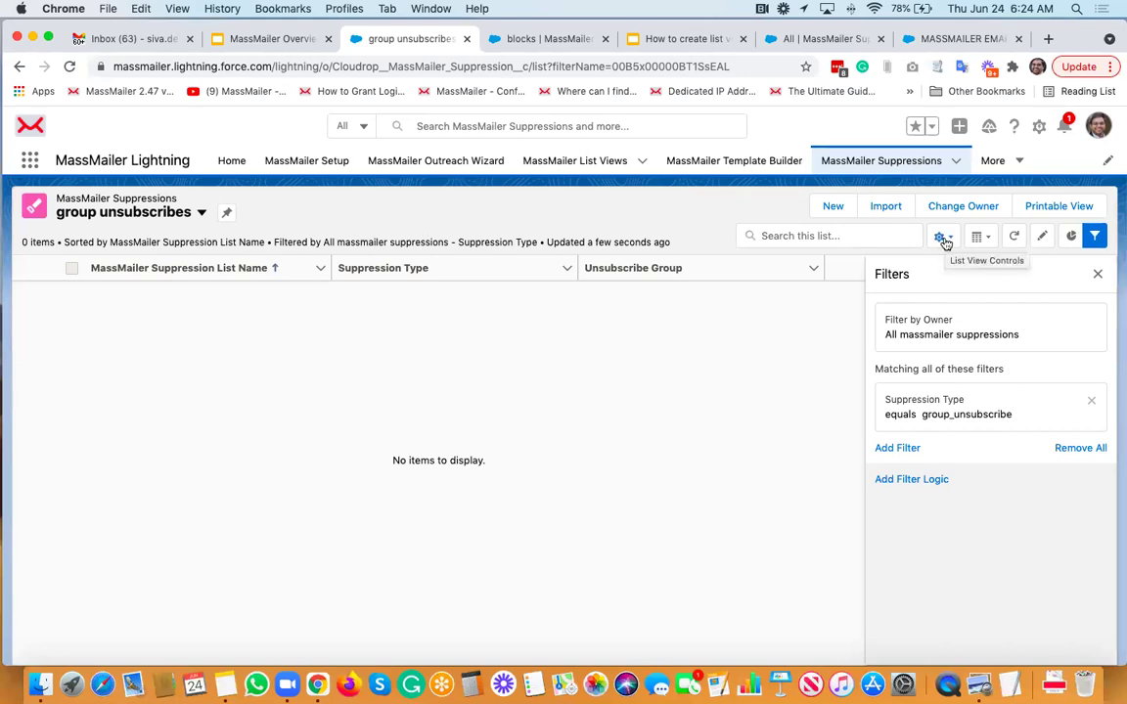
Switch to the Google Slides presentation and check the Suppression Type filter values on the Filters slide
{"action": "left_click", "coordinate": [662, 41]}
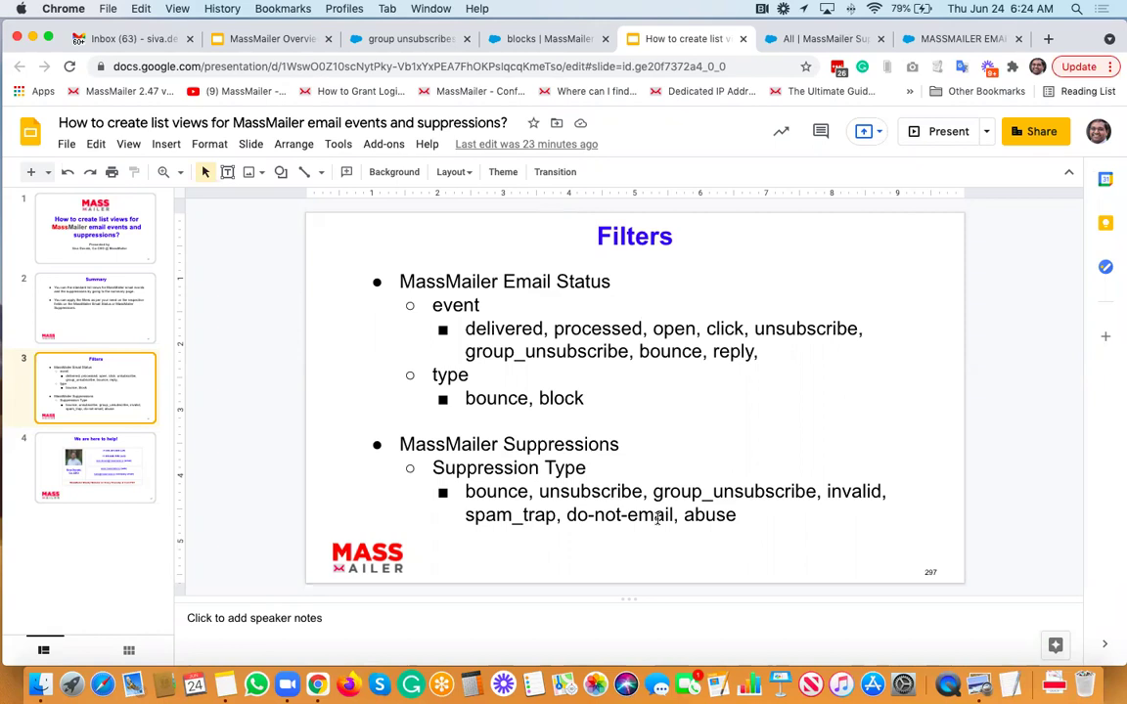
{"action": "left_click", "coordinate": [776, 515]}
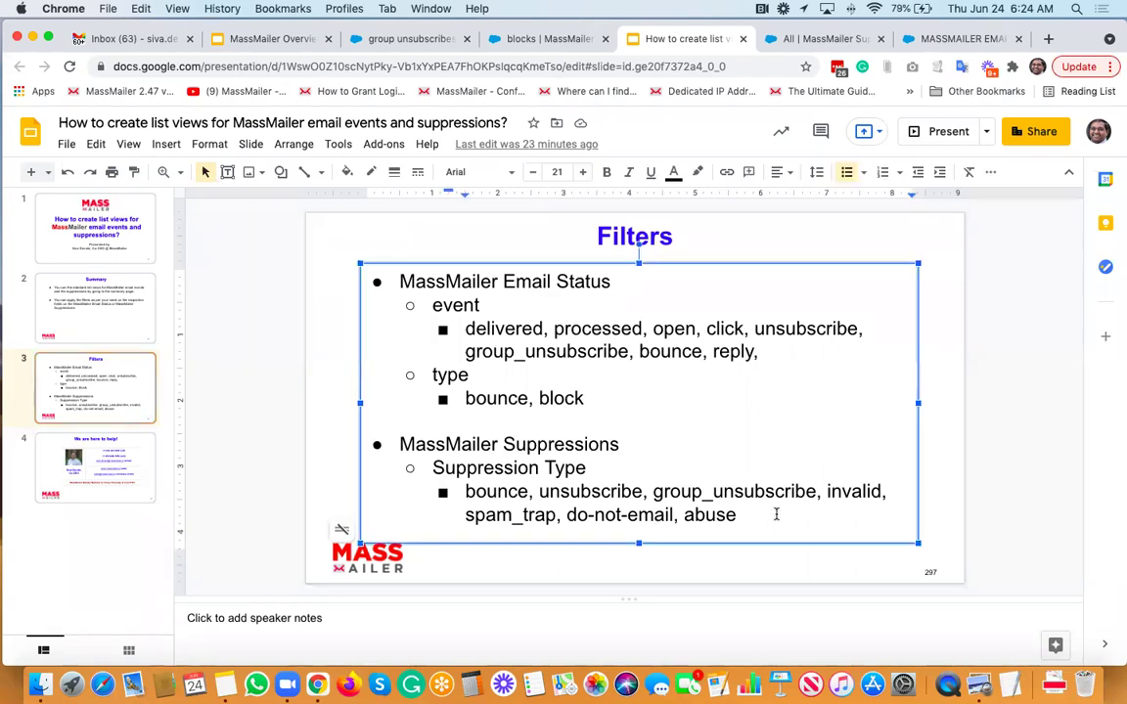